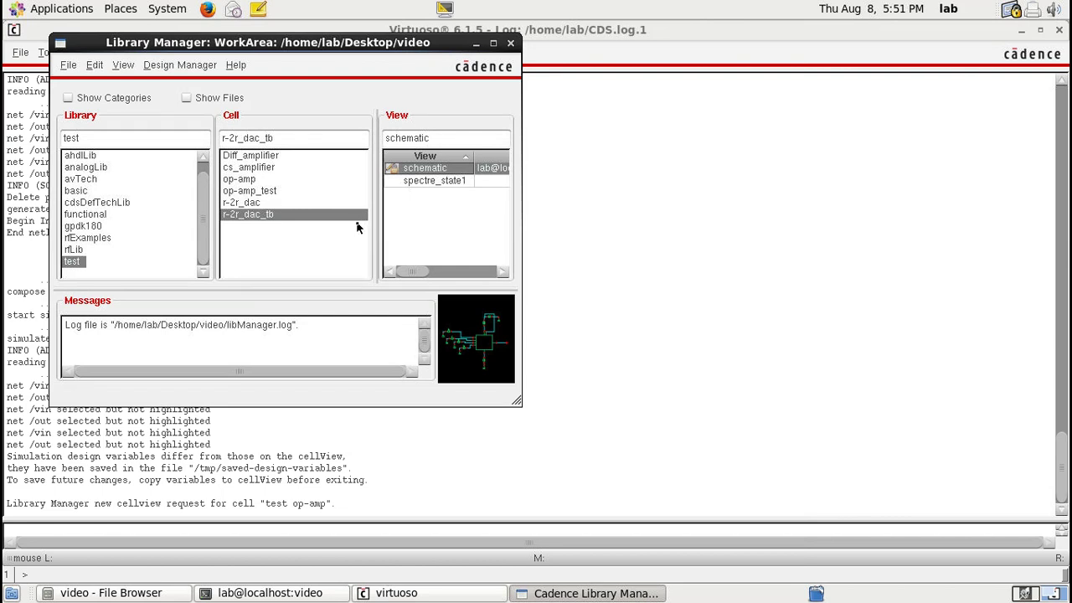
Look through the op-amp, r-2r_dac_tb, Diff_amplifier and cs_amplifier cells in the test library and preview the cs_amplifier layout
click(268, 180)
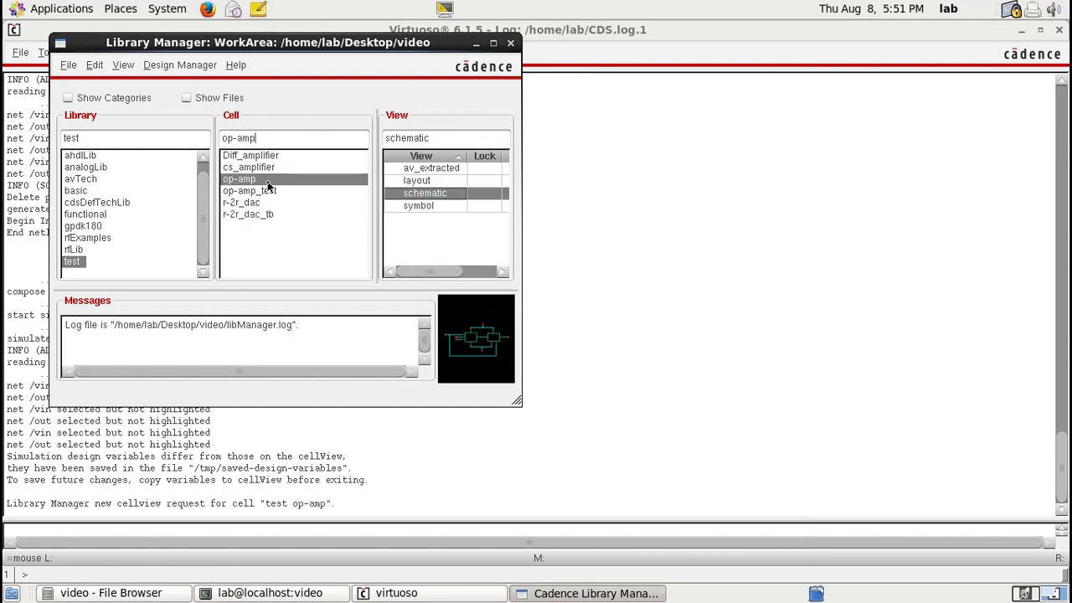
click(249, 214)
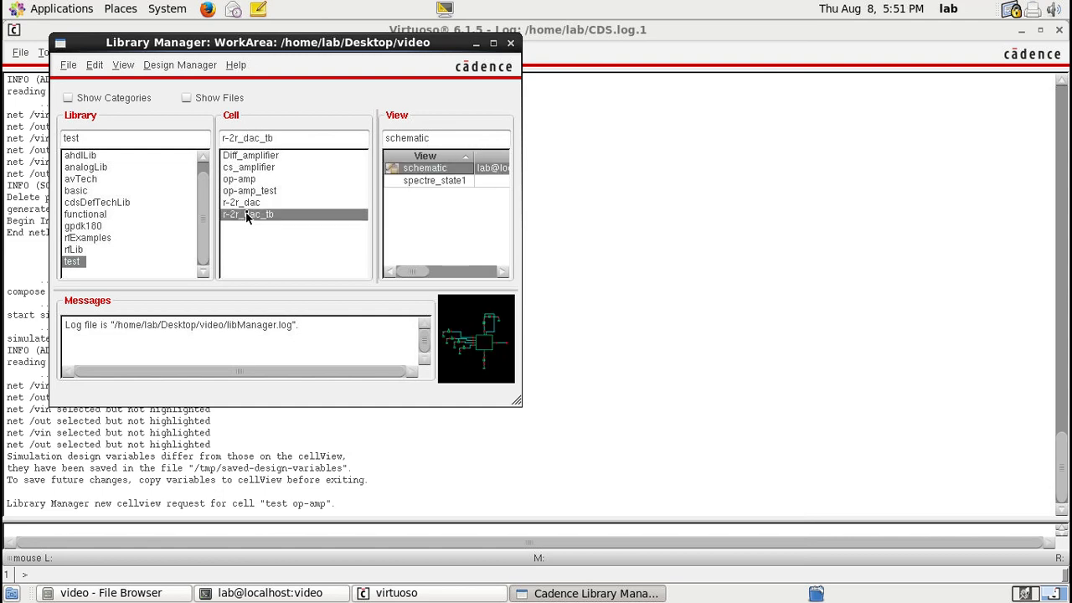
click(252, 156)
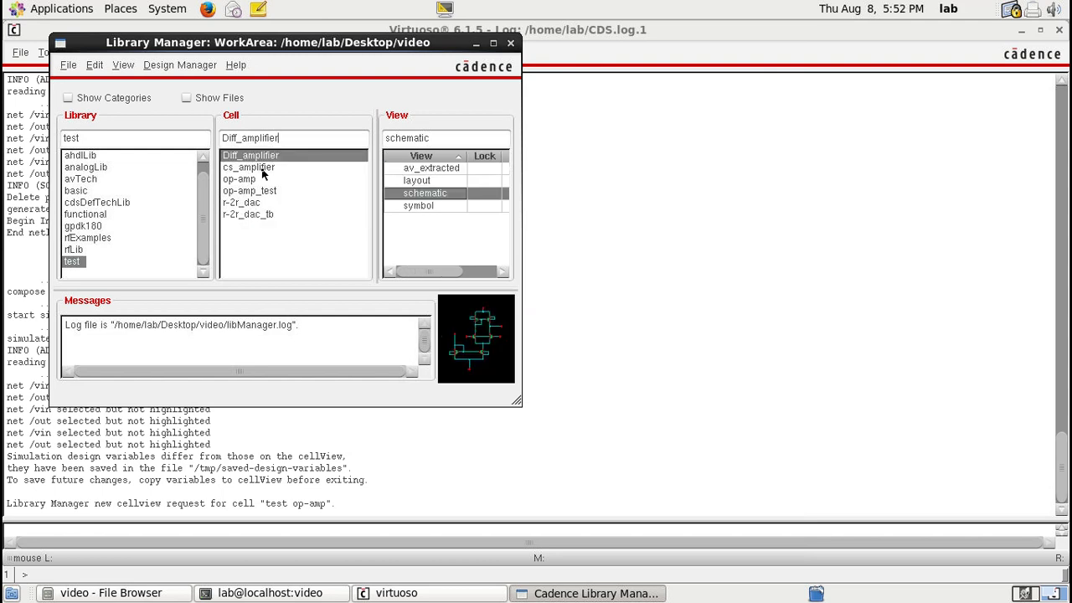
click(265, 170)
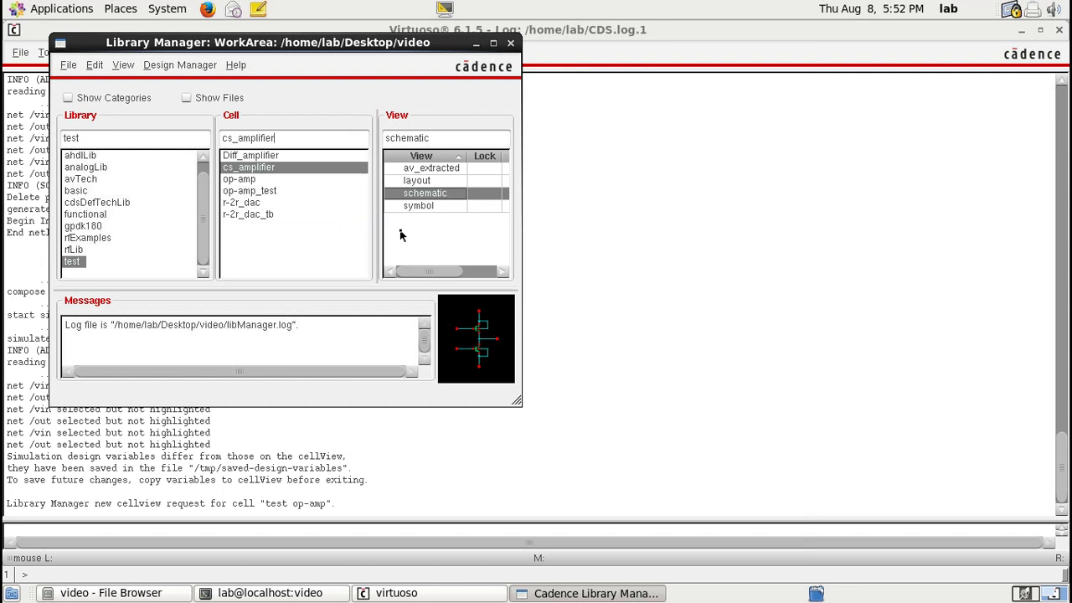
click(424, 182)
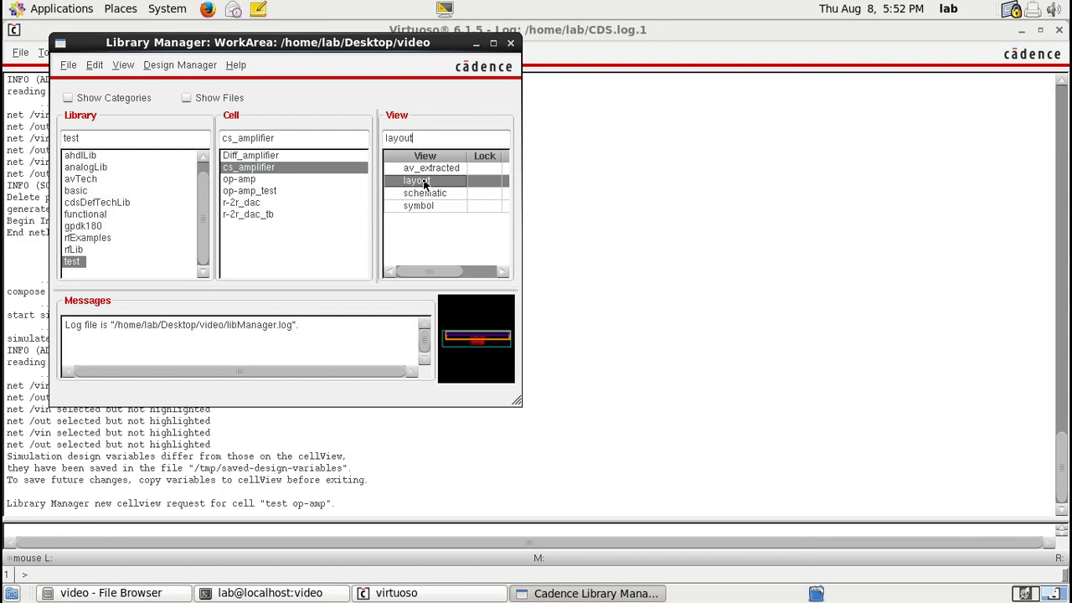
Create a new schematic cellview for a cell named opamp1 in the test library
click(324, 155)
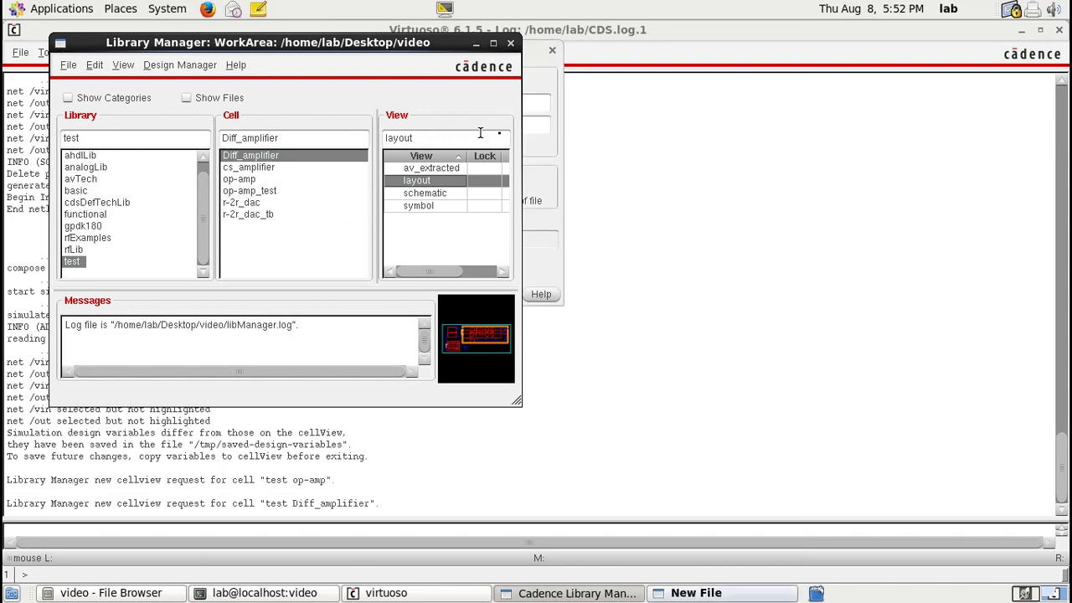
click(545, 154)
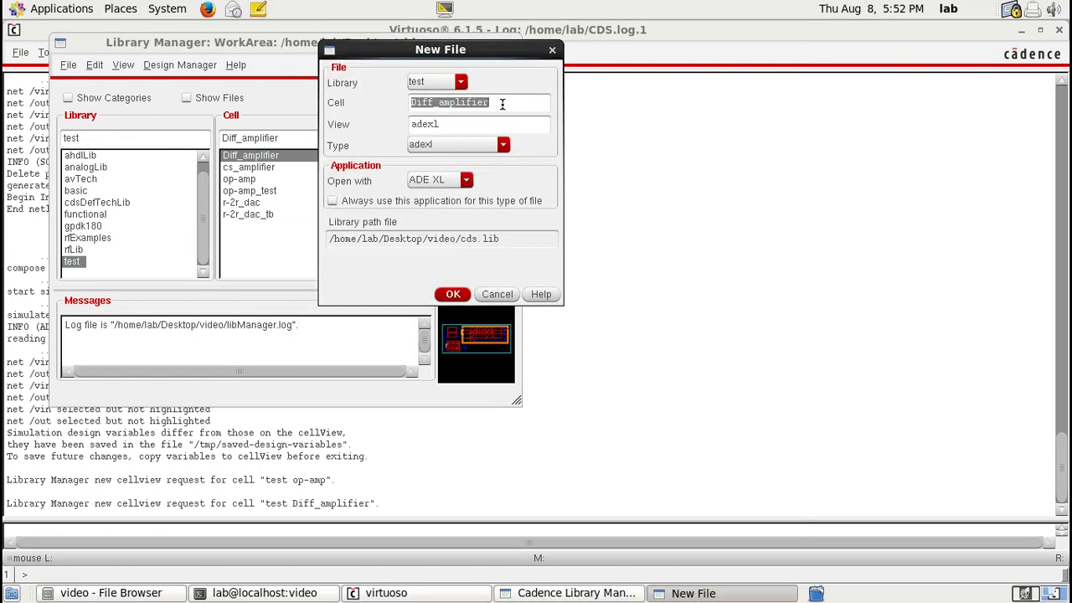
text(opamp1)
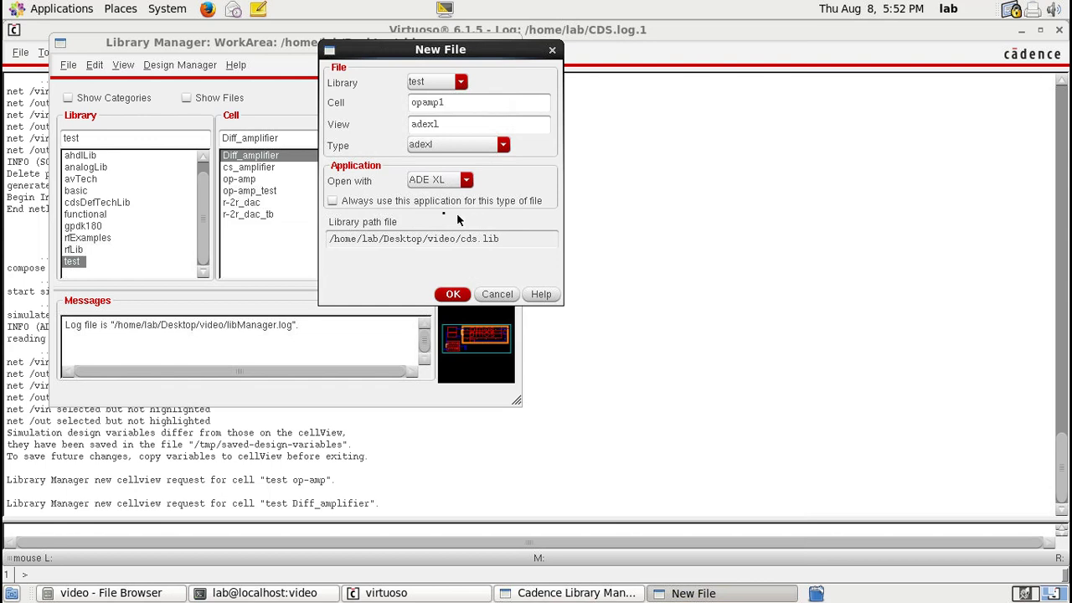
click(457, 144)
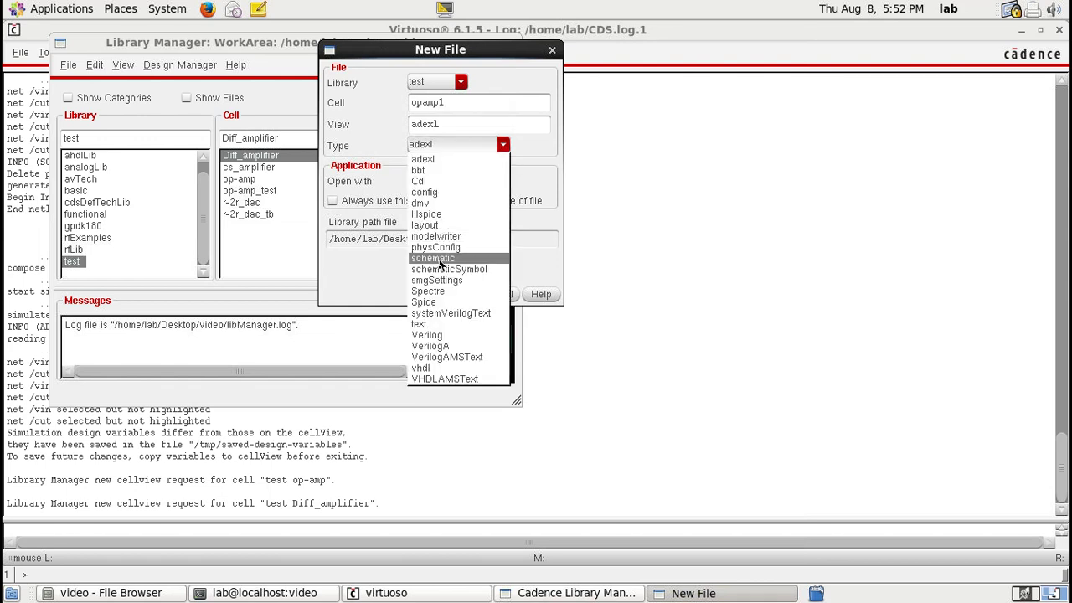
click(436, 258)
key(Return)
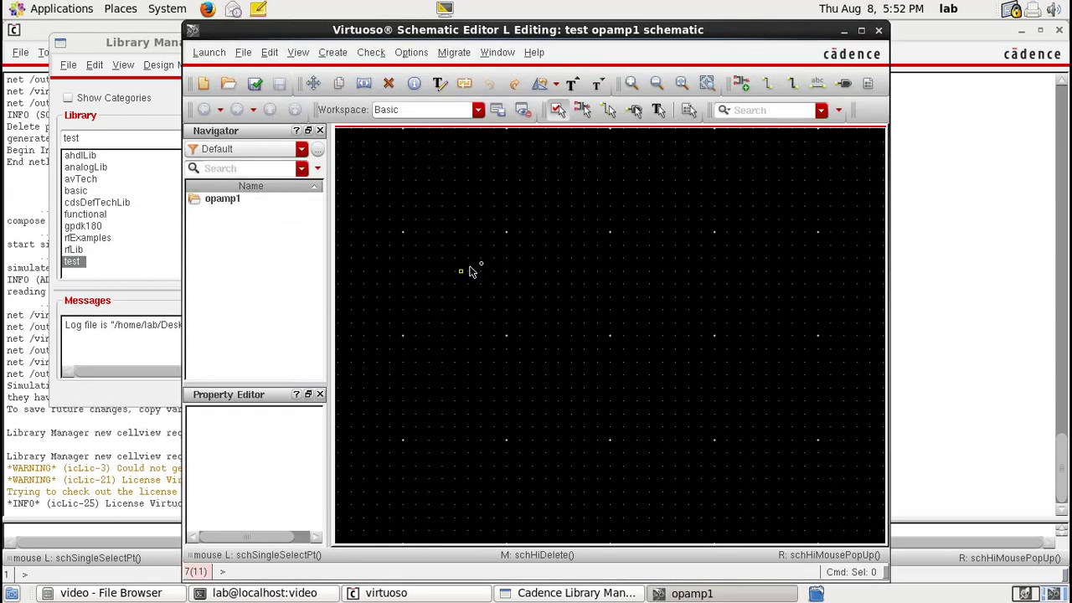
Place an instance of the Diff_amplifier symbol from the test library in the empty schematic
key(i)
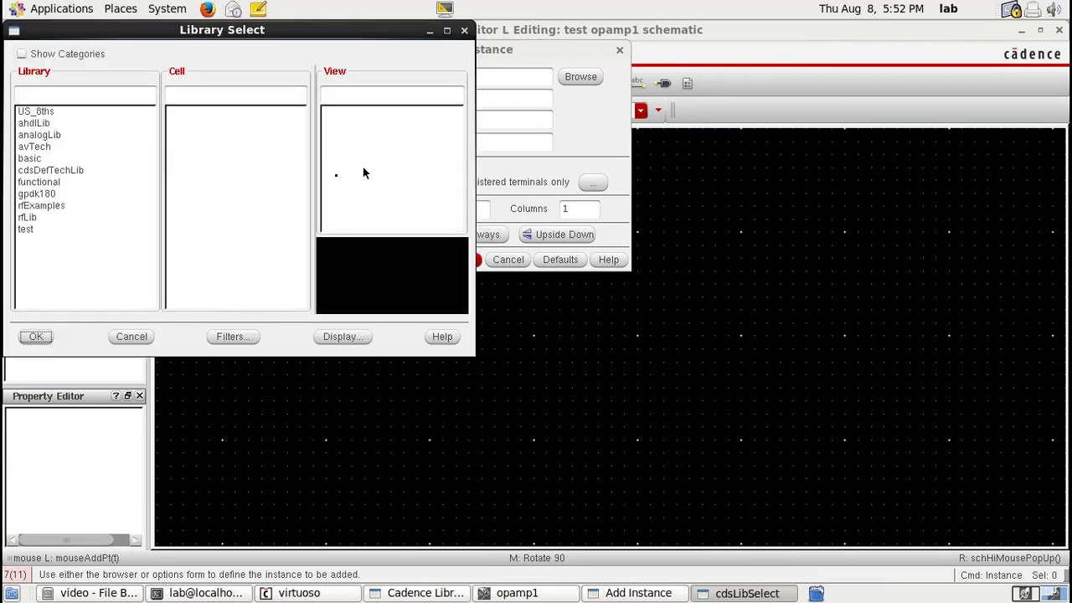
click(257, 119)
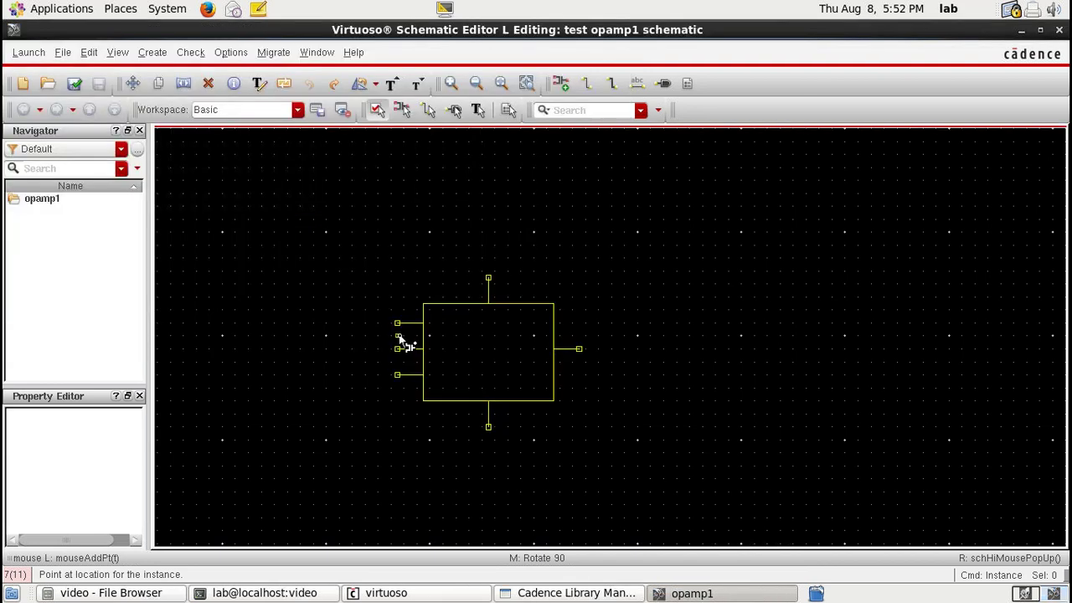
click(403, 346)
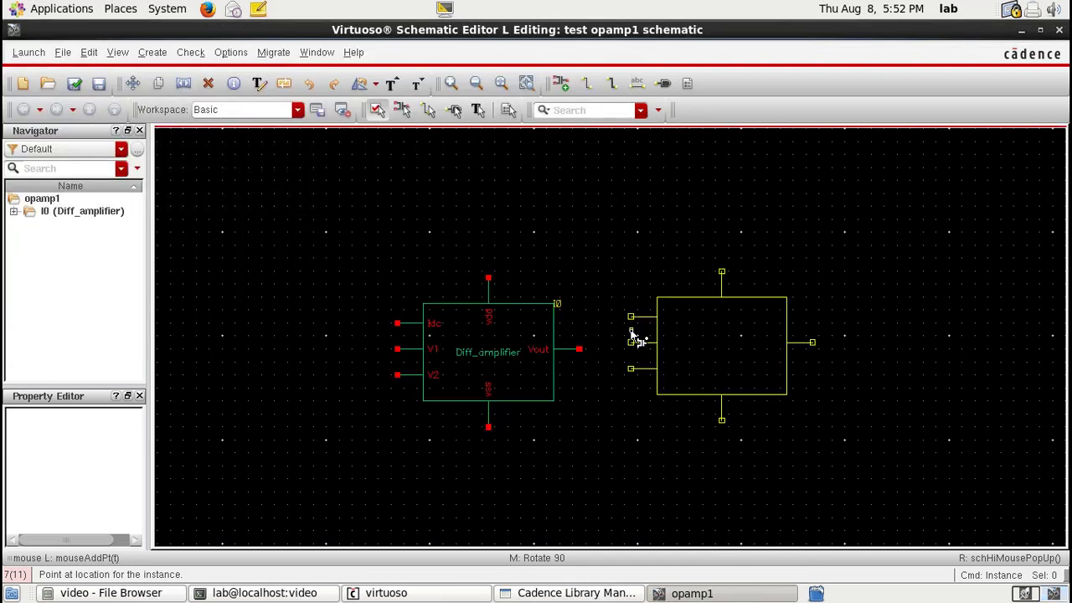
Place an instance of the cs_amplifier symbol from the test library to the right of the Diff_amplifier block
key(i)
click(582, 77)
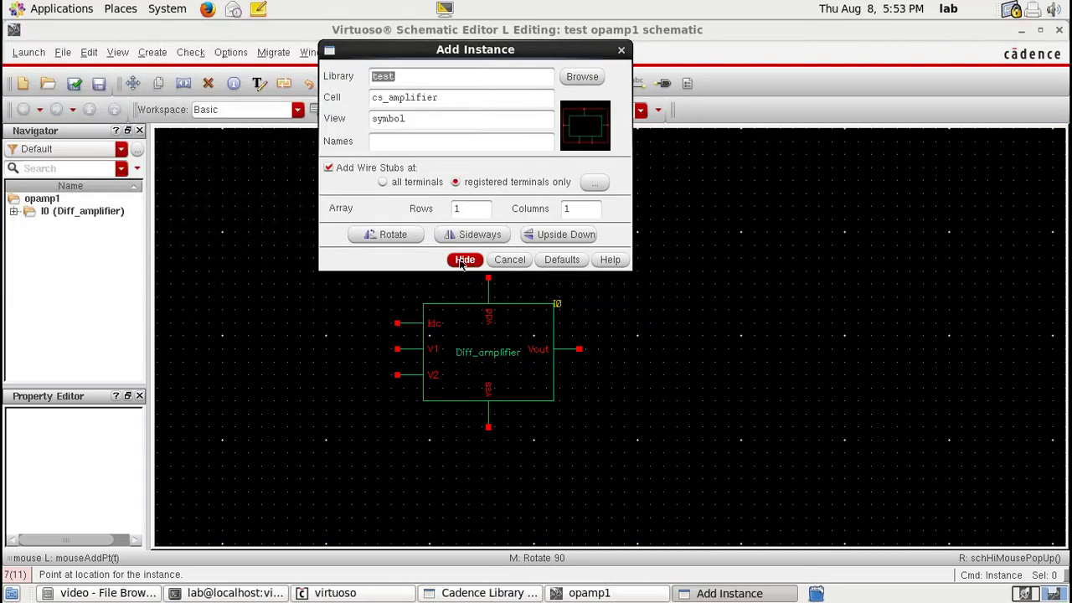
click(463, 259)
click(670, 348)
key(Escape)
Descend read-only into the Diff_amplifier instance to inspect its transistor schematic, and return to the opamp1 schematic
click(493, 379)
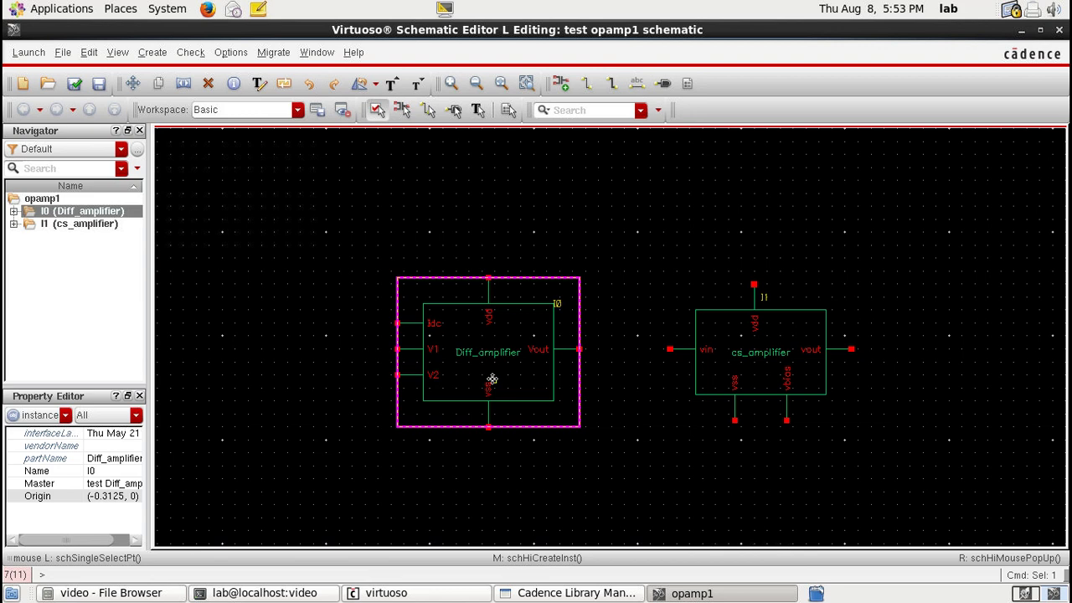
right_click(492, 380)
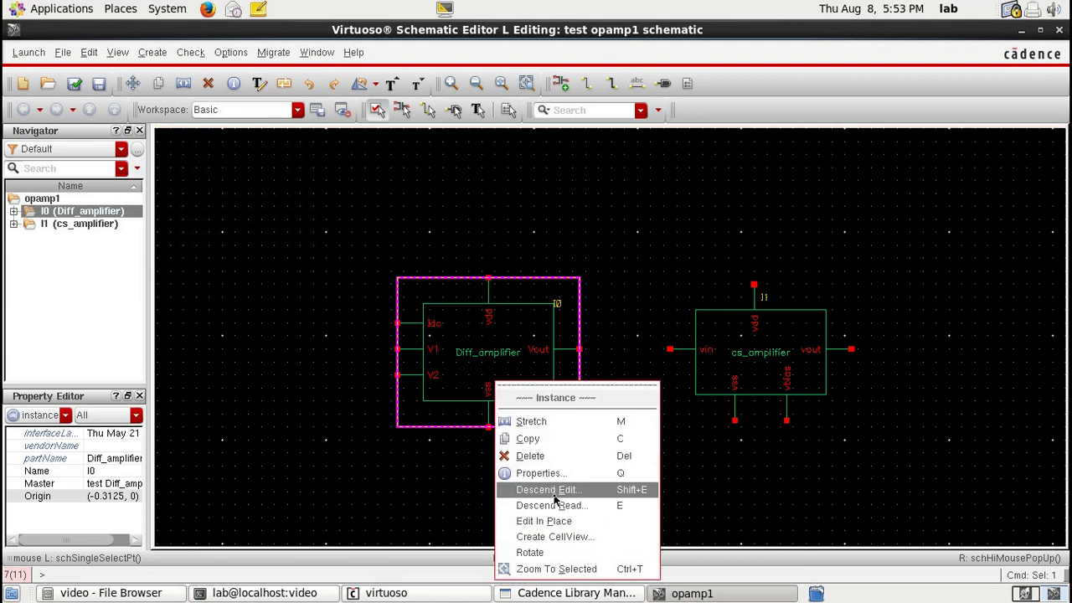
click(551, 505)
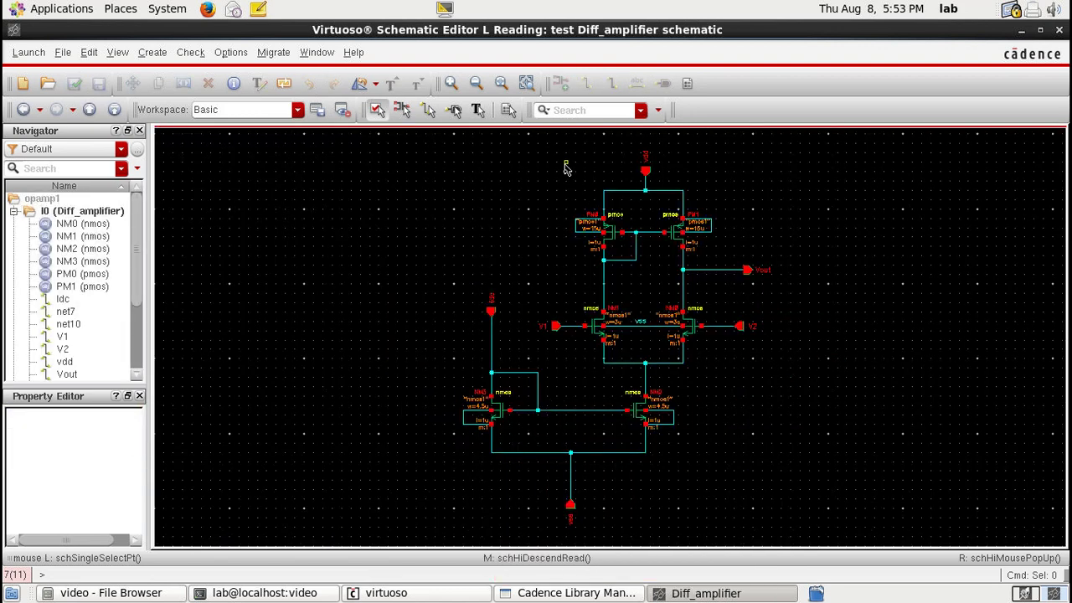
right_click(560, 252)
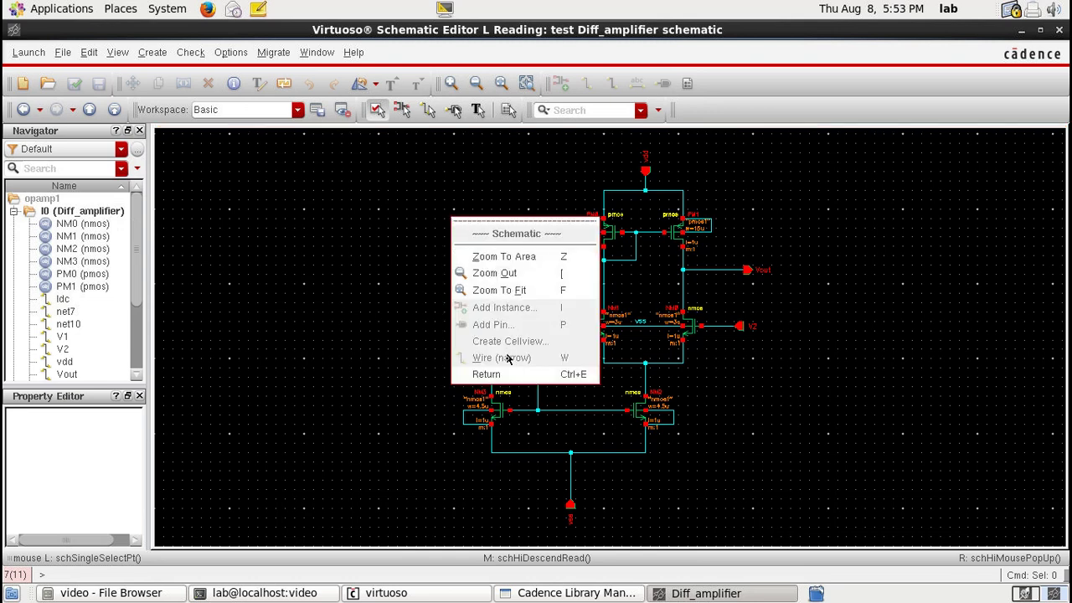
click(503, 374)
Descend read-only into the cs_amplifier instance to inspect its transistor schematic, and return to the opamp1 schematic
right_click(838, 390)
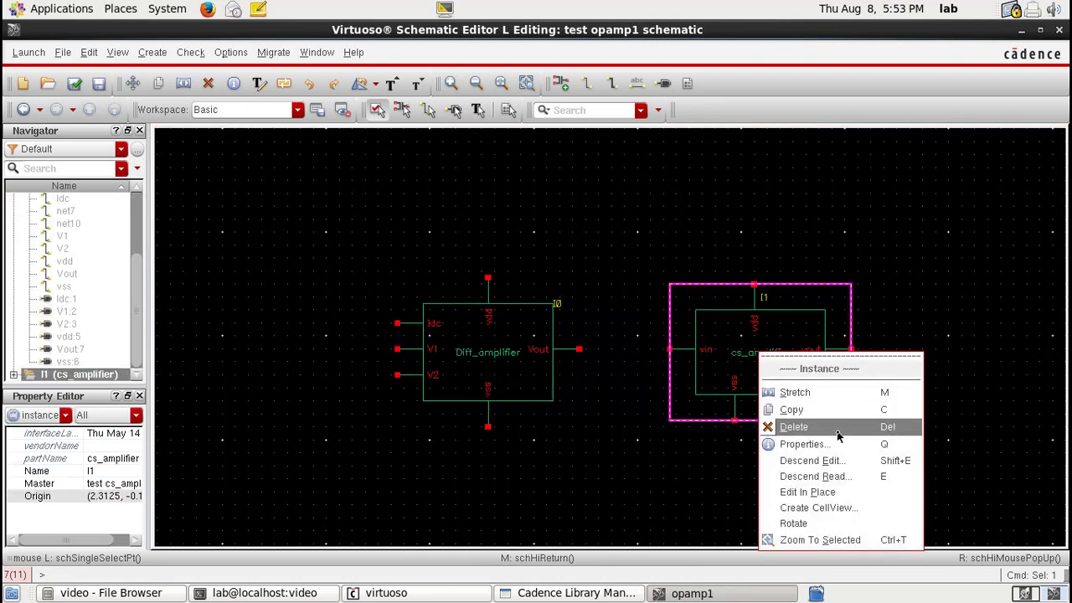
click(824, 476)
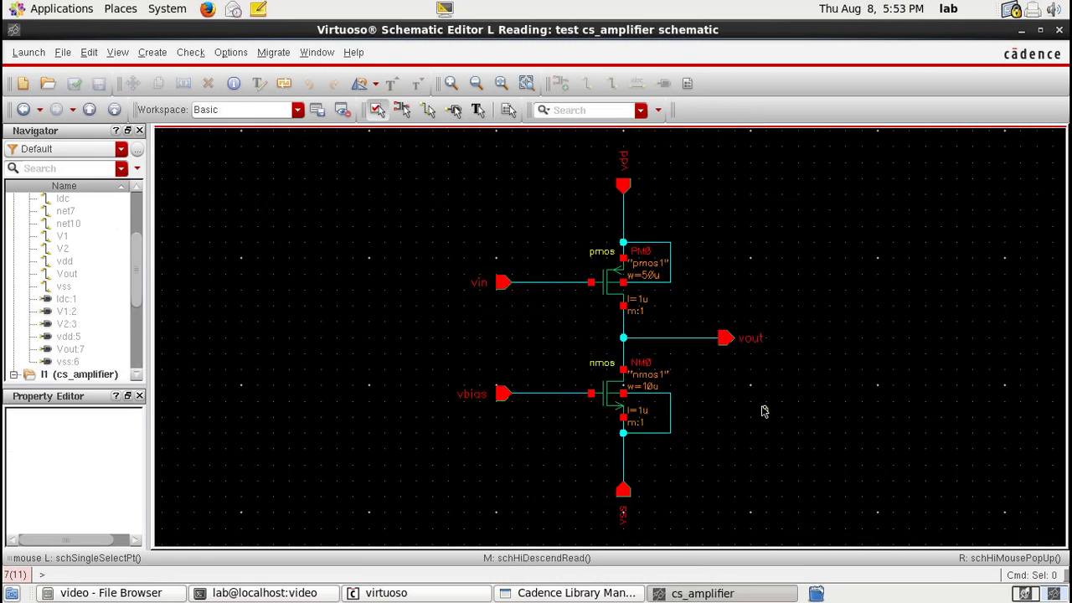
right_click(763, 411)
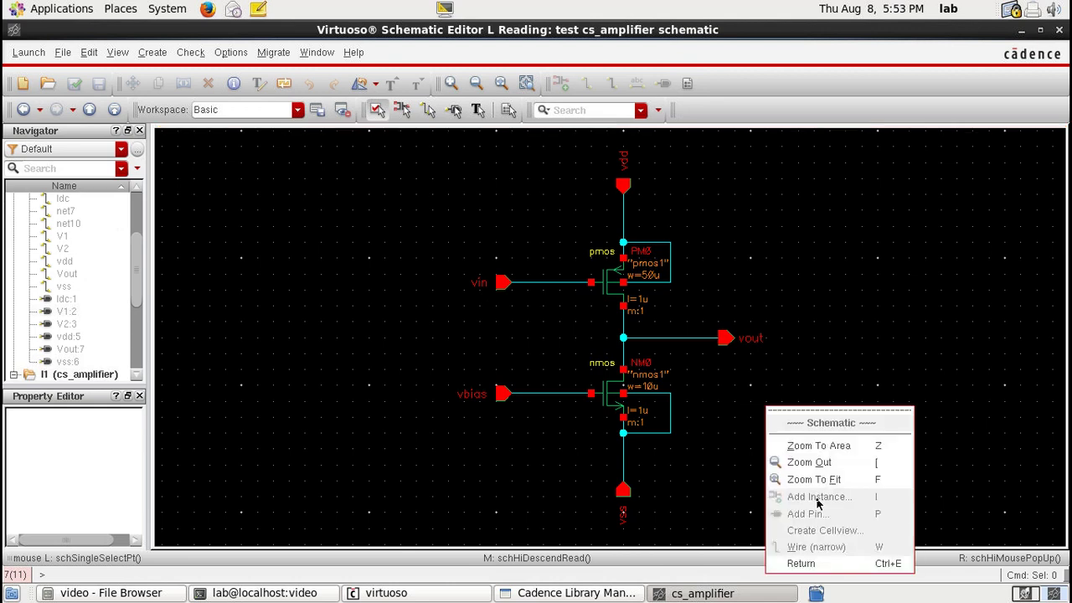
click(801, 563)
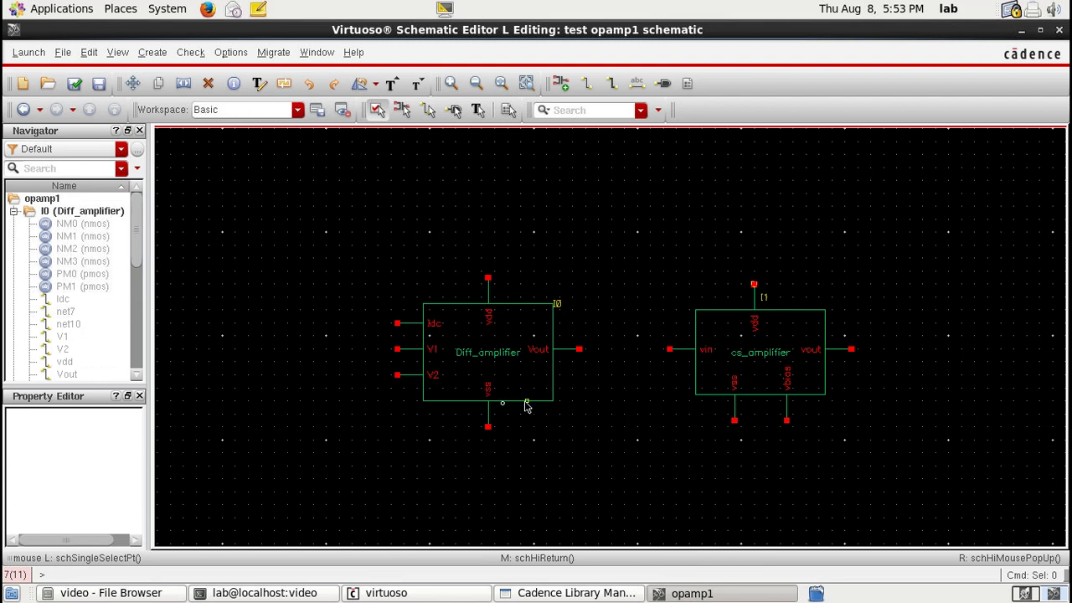
Add input pins vdd above, vss and idc below, and vinv and vninv to the left of the Diff_amplifier block
click(486, 410)
key(p)
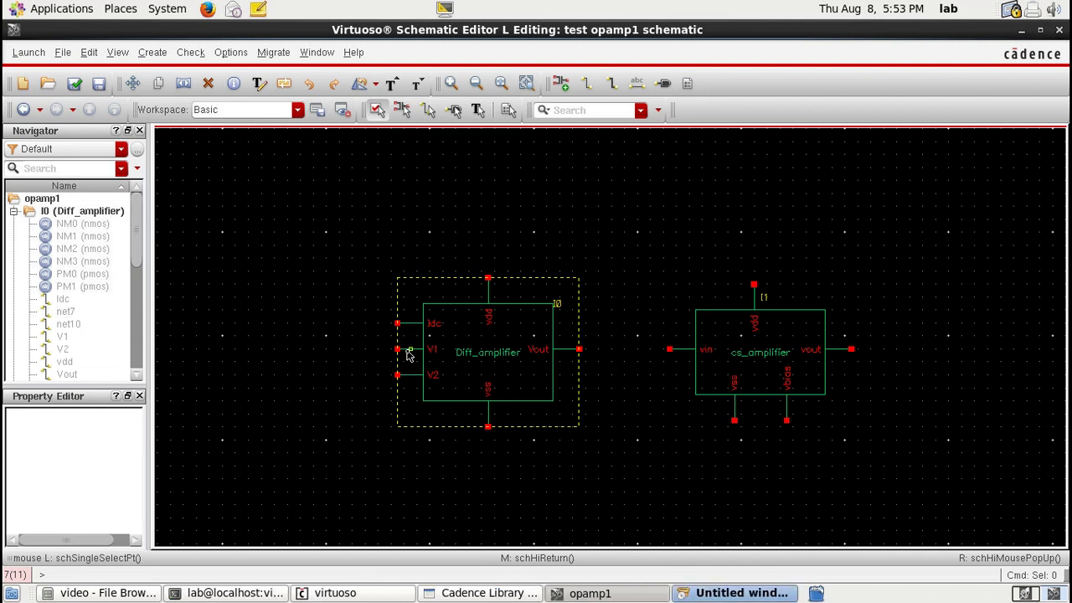
click(891, 348)
key(p)
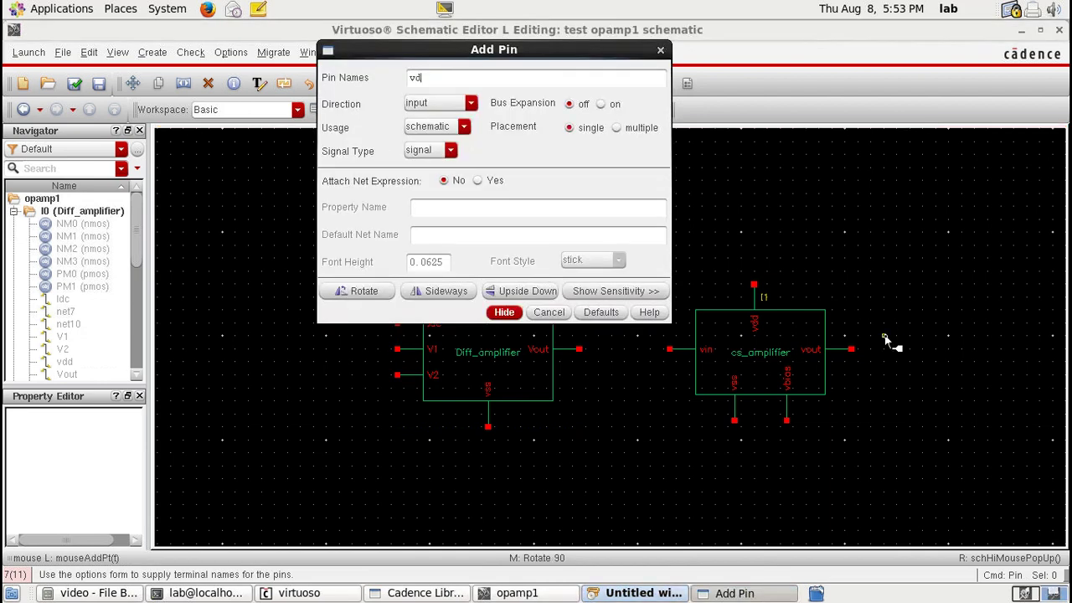
text(vdd vss idc)
text(vinv vno)
key(BackSpace)
text(in)
key(Return)
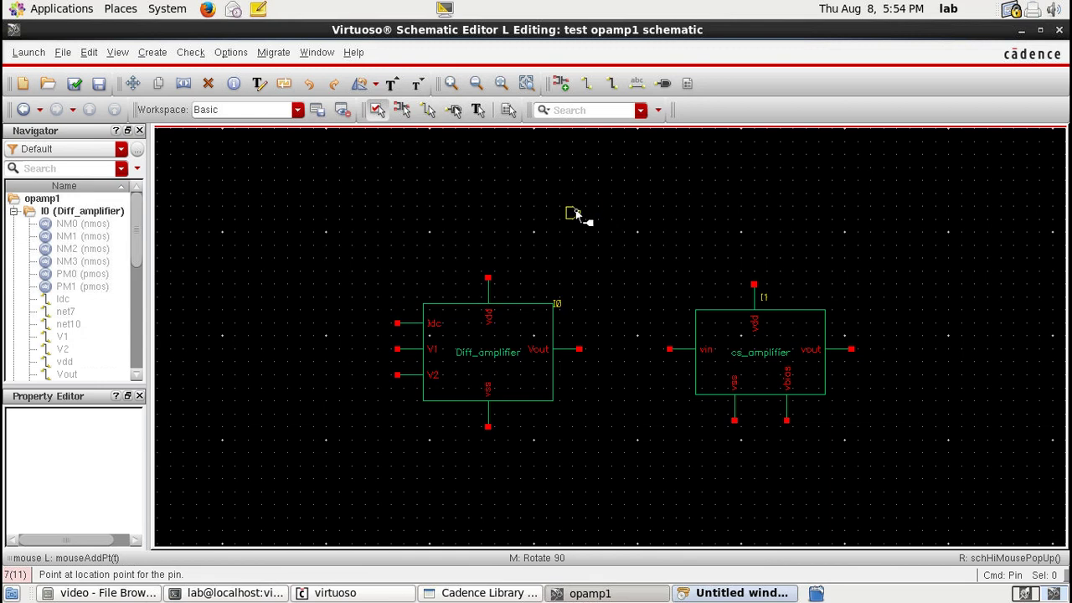
click(539, 212)
click(553, 479)
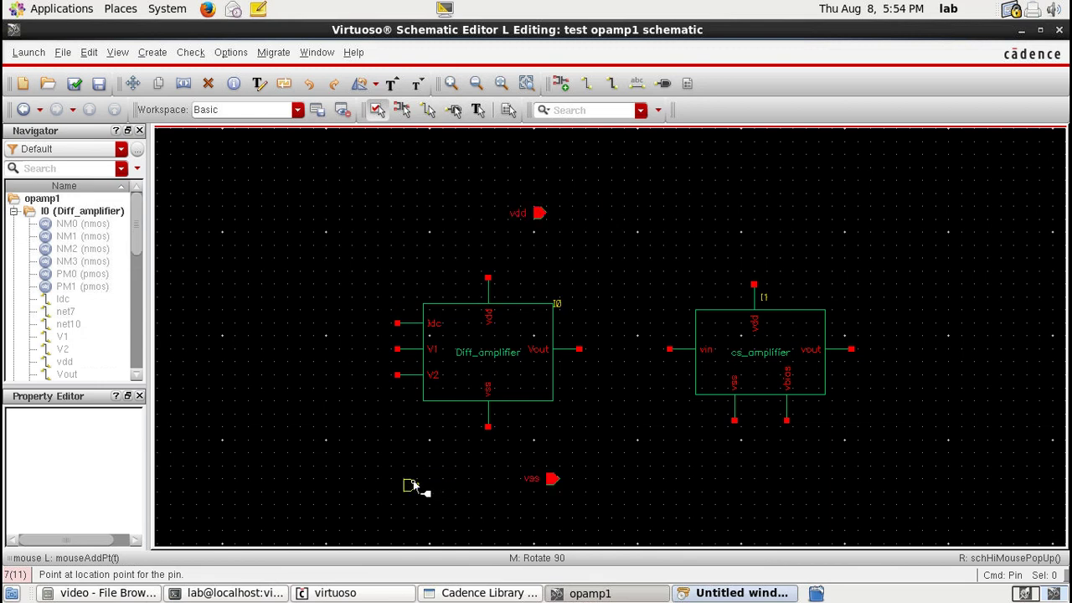
click(390, 485)
click(273, 350)
click(235, 375)
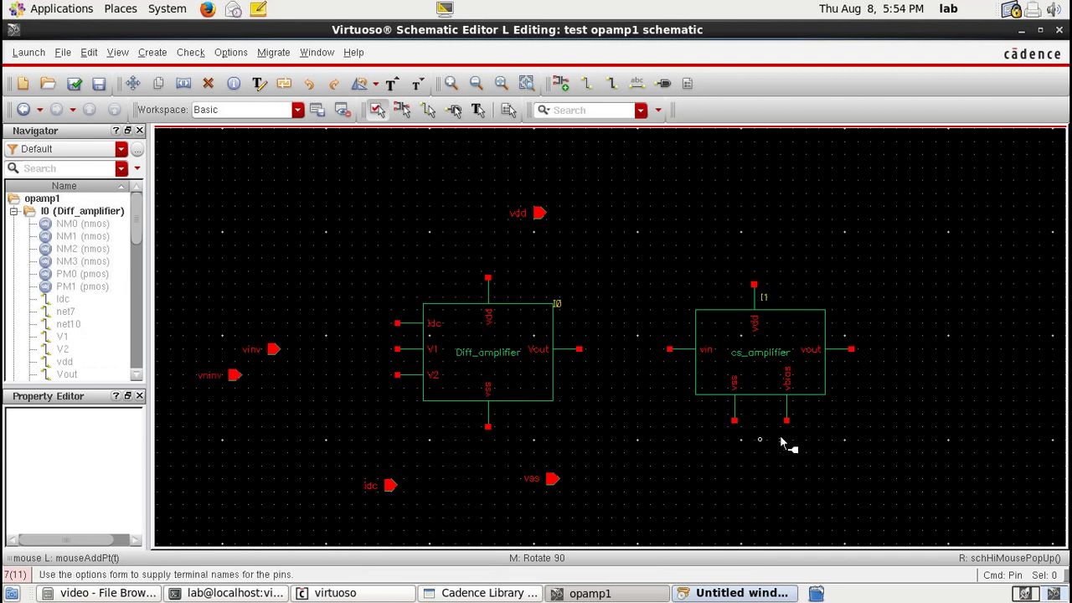
Add an output pin named vout to the right of the cs_amplifier block, level with its vout terminal
key(i)
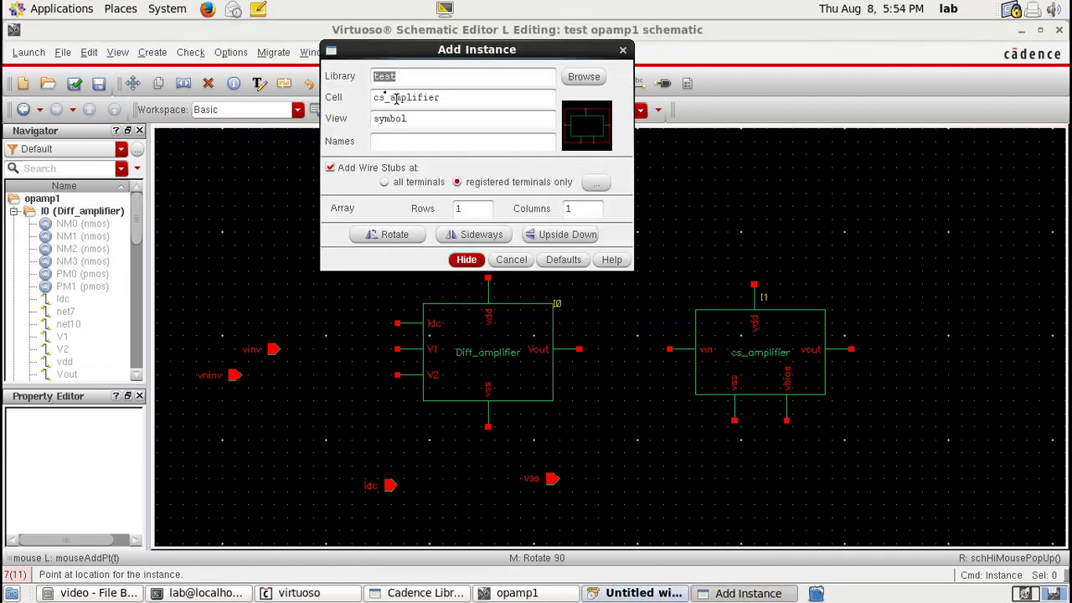
key(p)
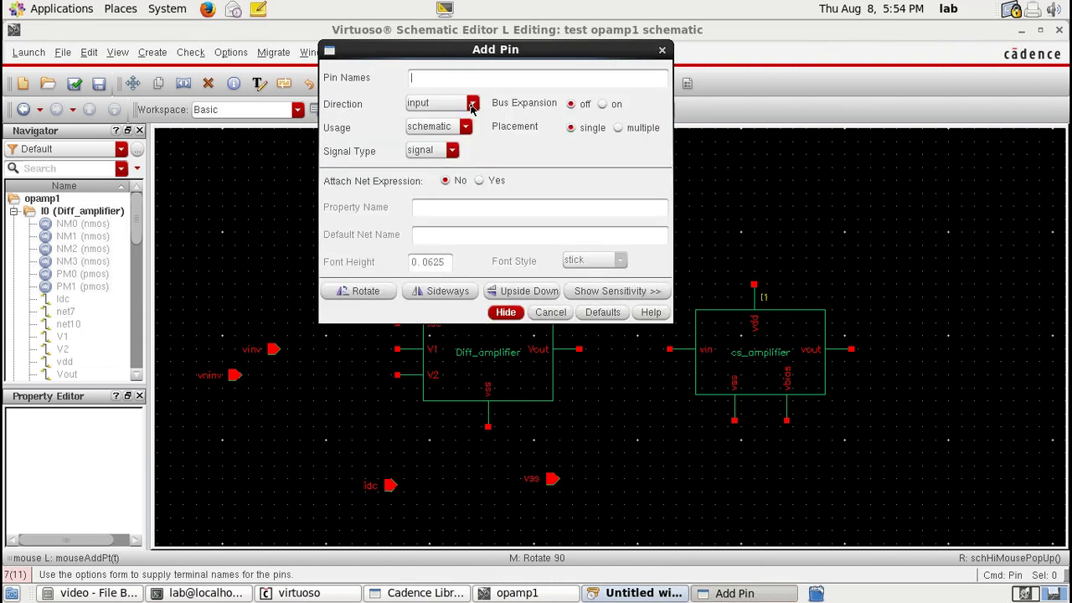
text(vout)
click(441, 102)
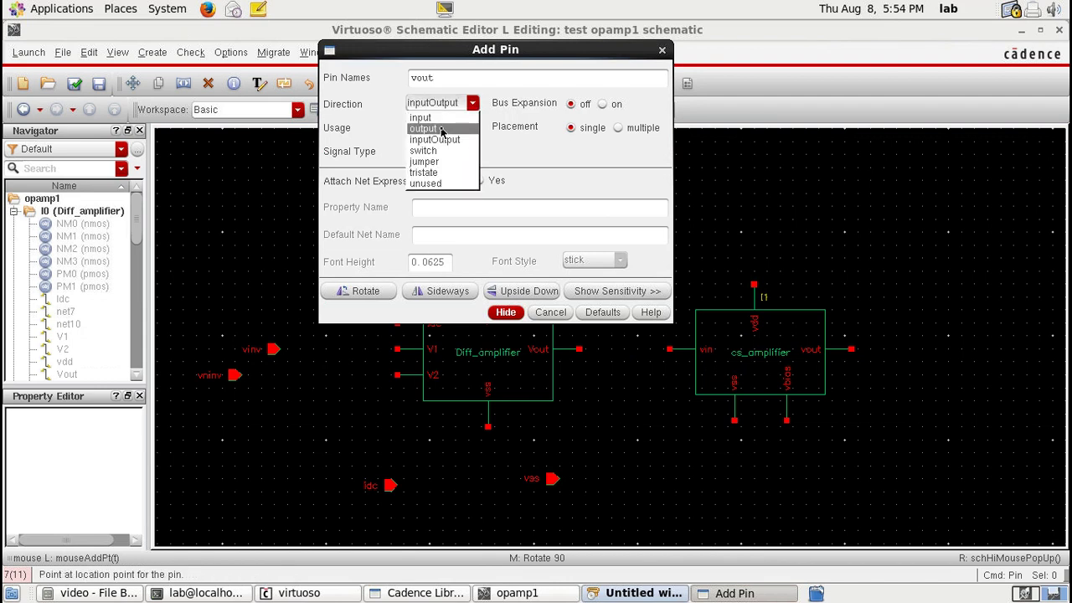
click(424, 128)
click(897, 351)
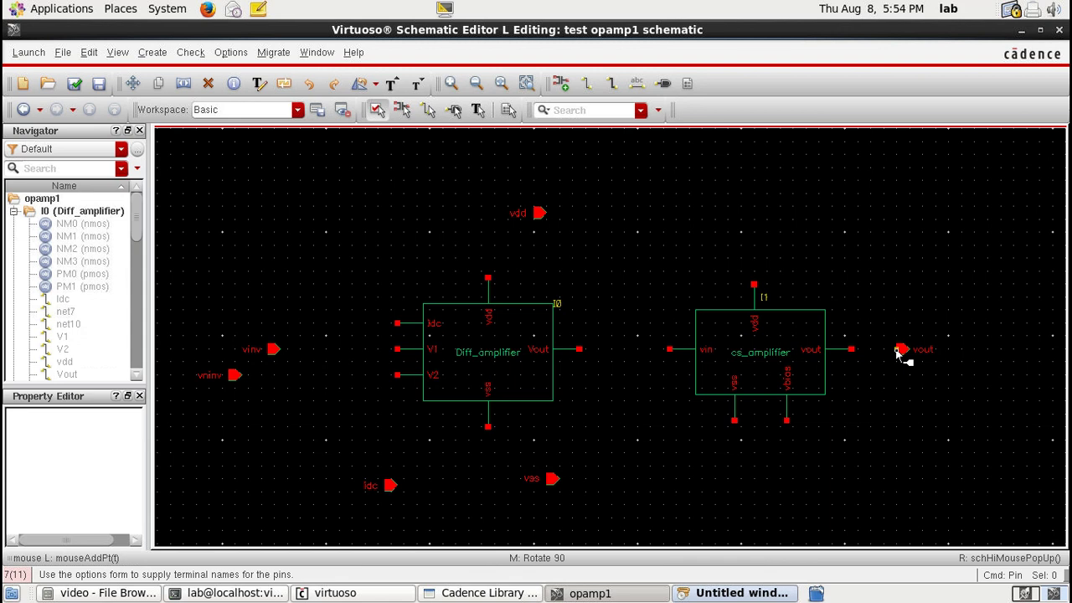
click(897, 352)
Wire the vdd terminals of both amplifier blocks together and connect the vdd pin to that wire
key(w)
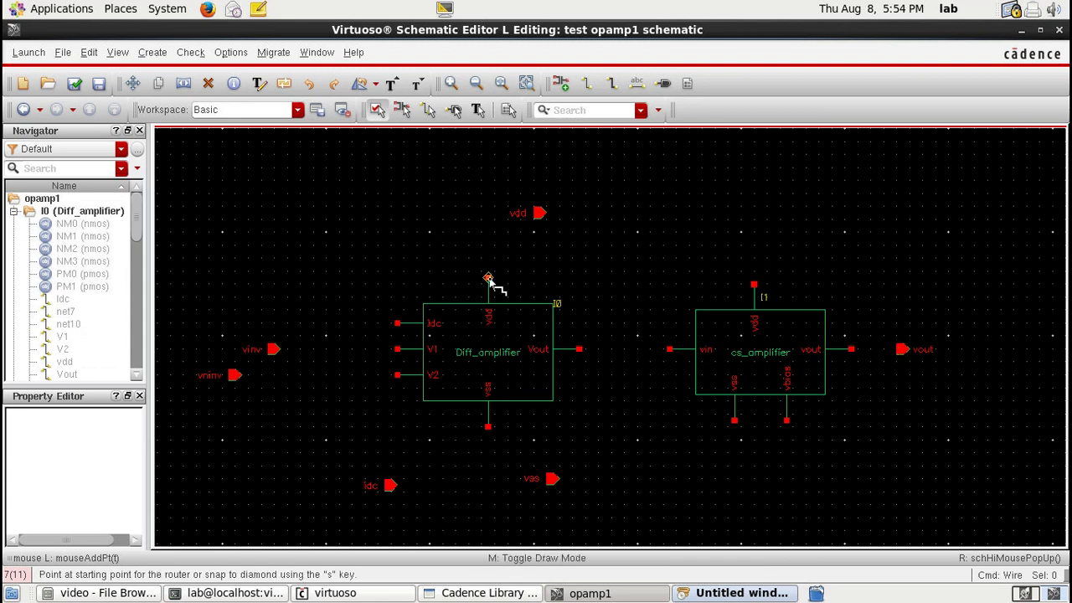
click(489, 276)
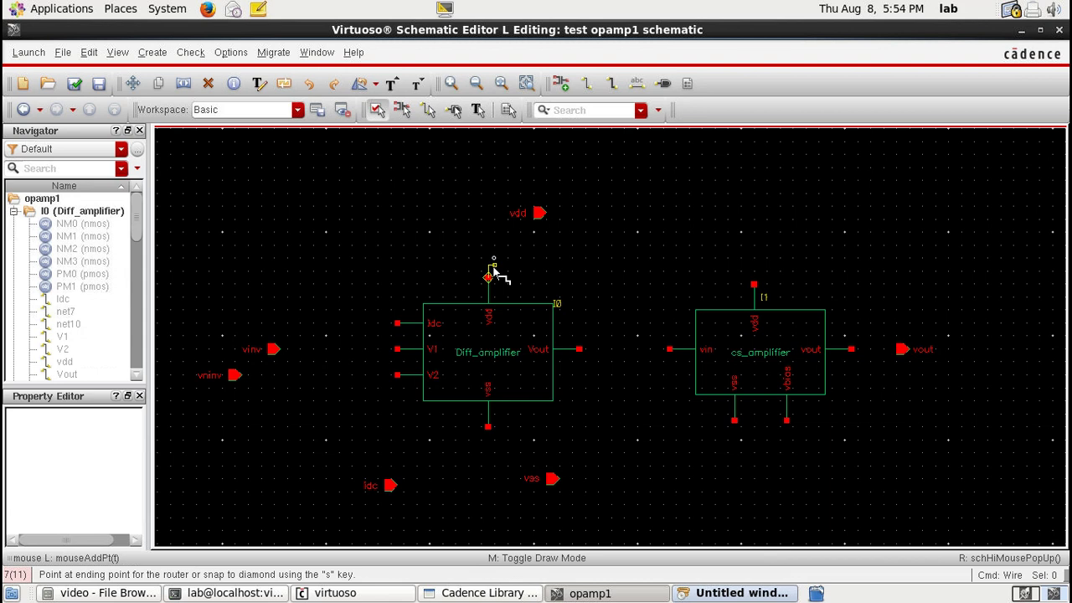
click(754, 284)
click(540, 214)
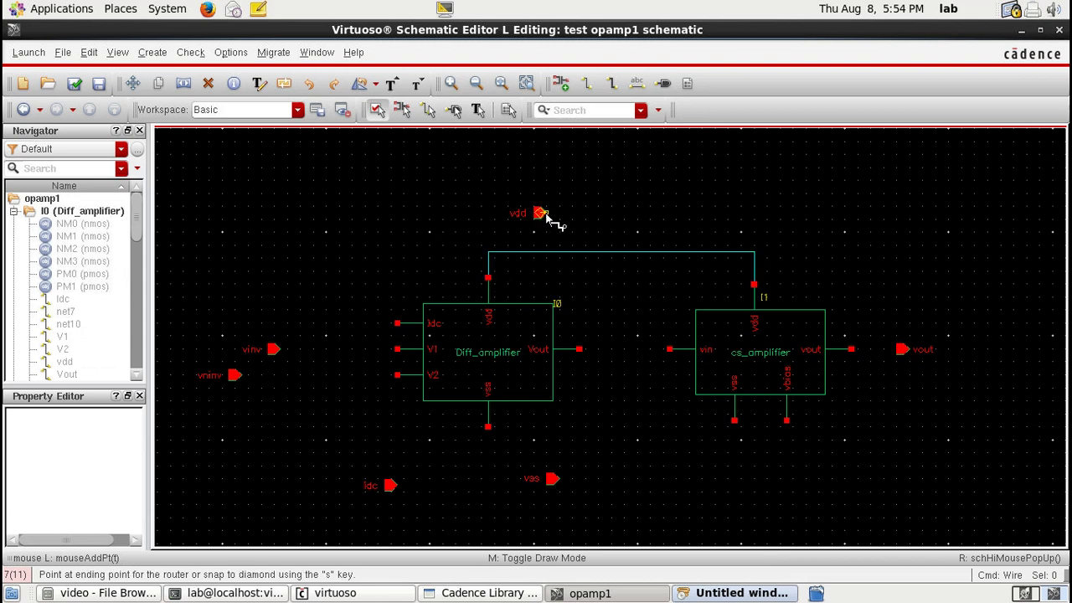
click(612, 251)
Wire the Diff_amplifier Vout to the cs_amplifier vin, and connect the vinv and vninv pins to V1 and V2
click(578, 349)
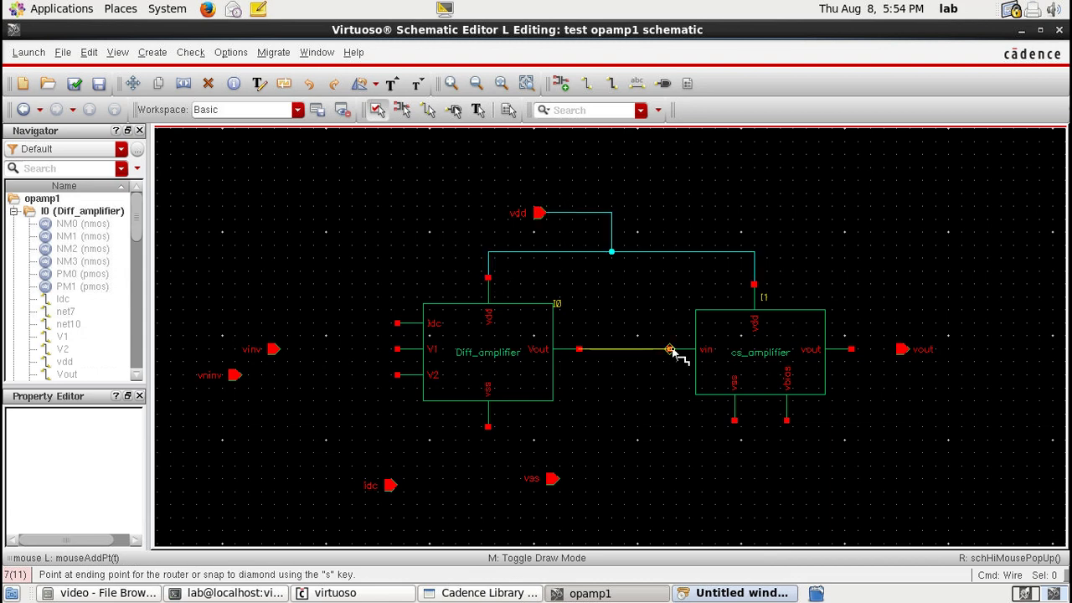
click(670, 349)
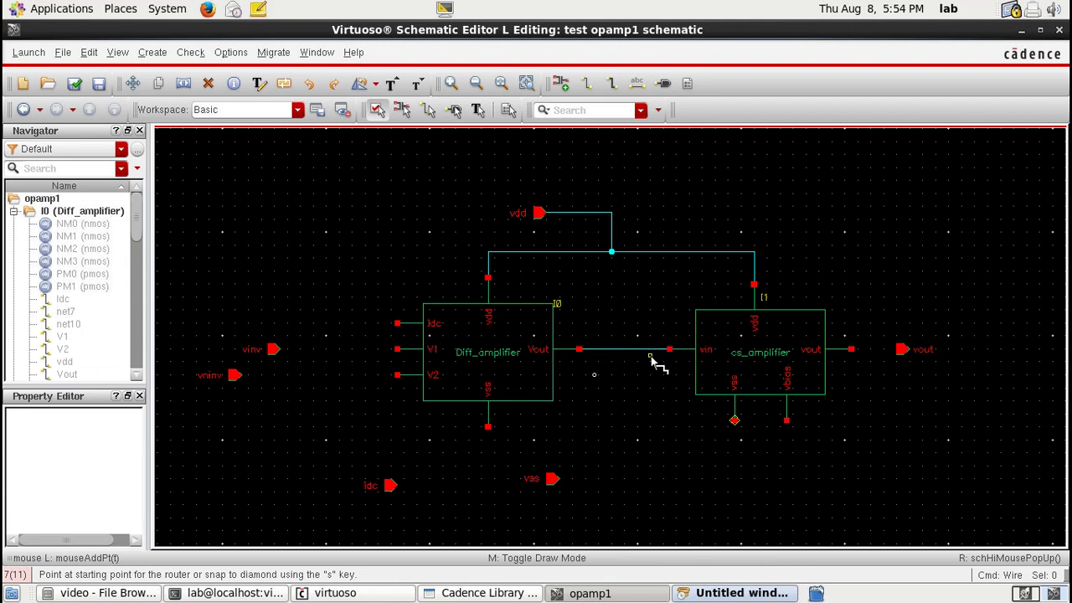
click(397, 350)
click(273, 350)
click(236, 376)
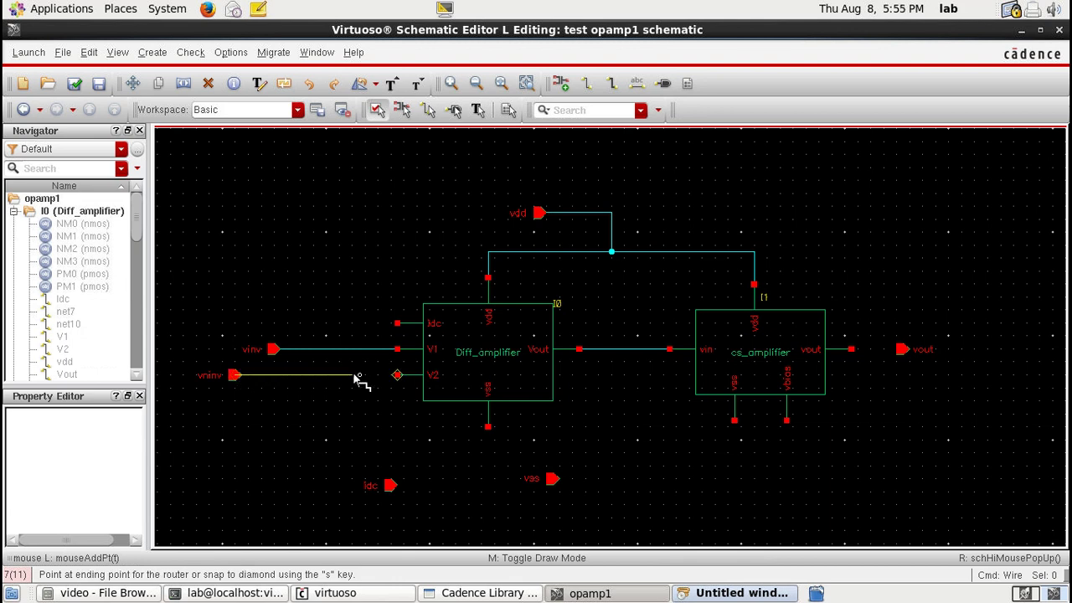
click(397, 376)
Wire the Diff_amplifier Idc terminal to the idc pin and branch that net to the cs_amplifier vbias terminal
click(396, 323)
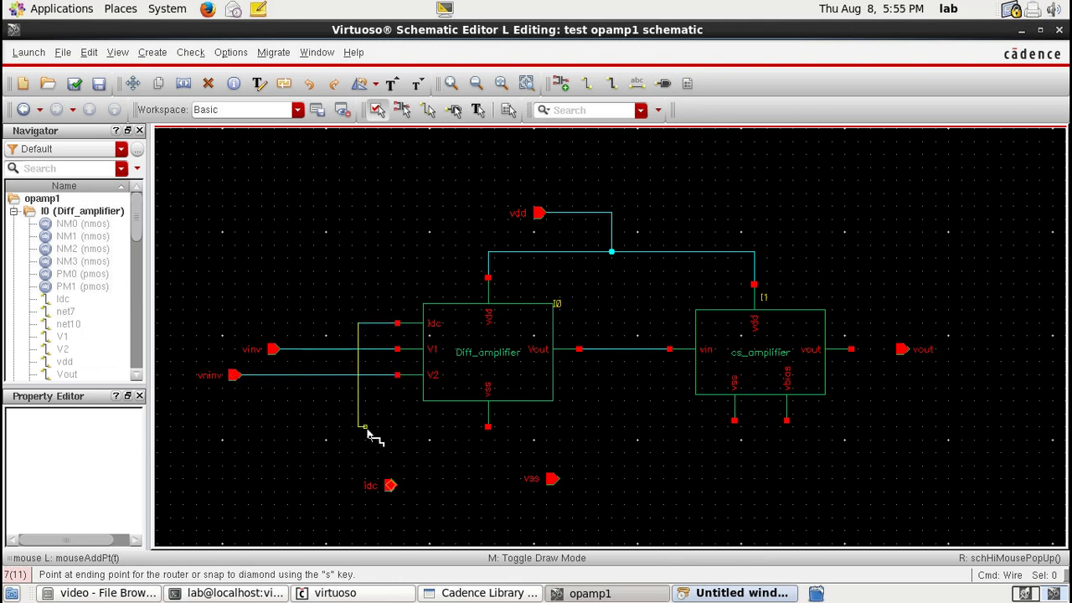
key(s)
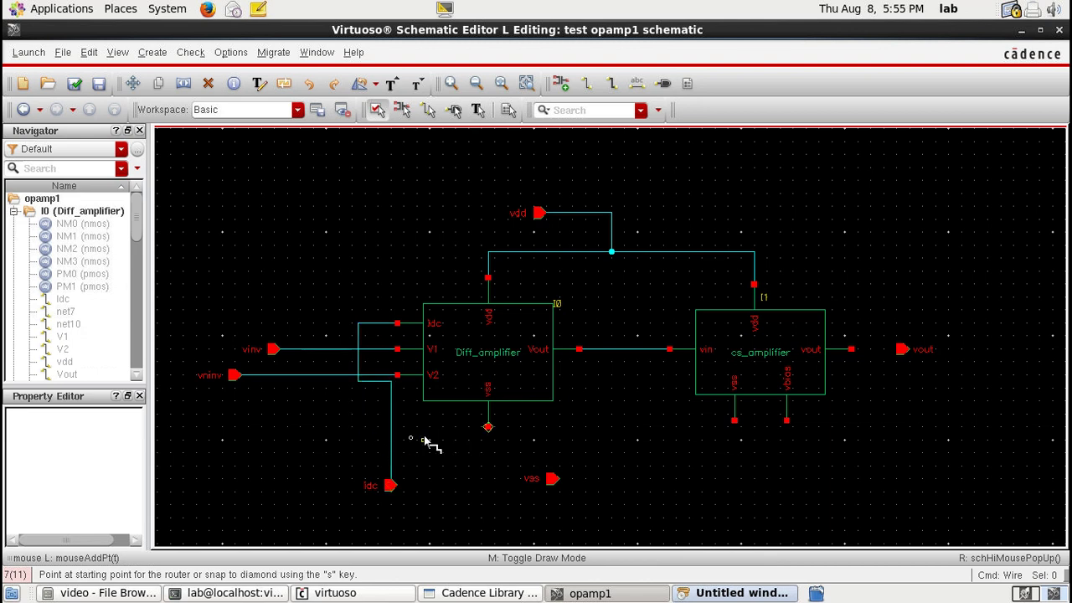
click(423, 439)
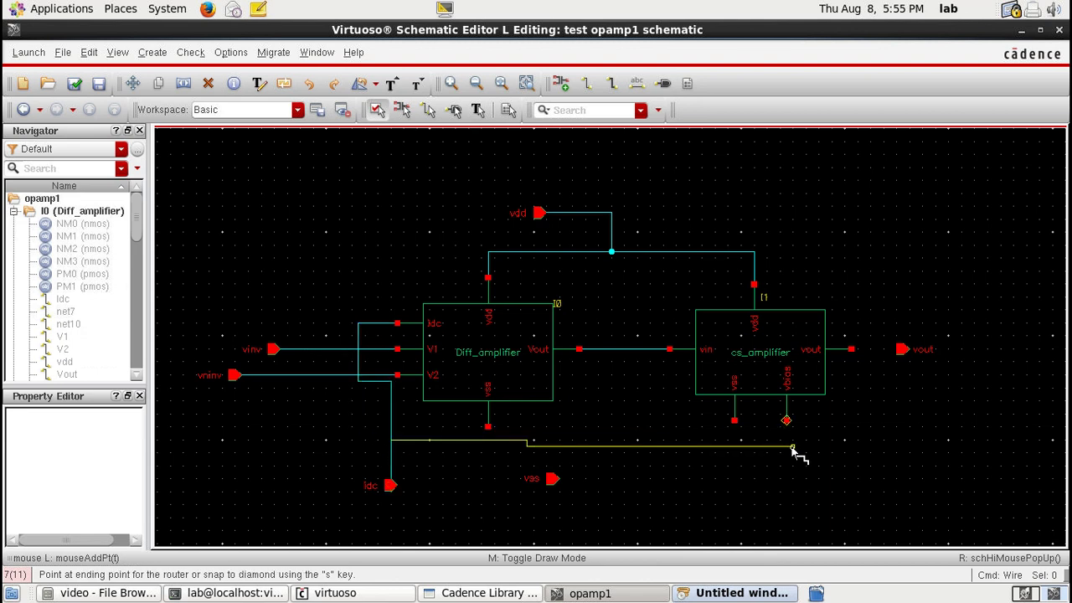
click(786, 421)
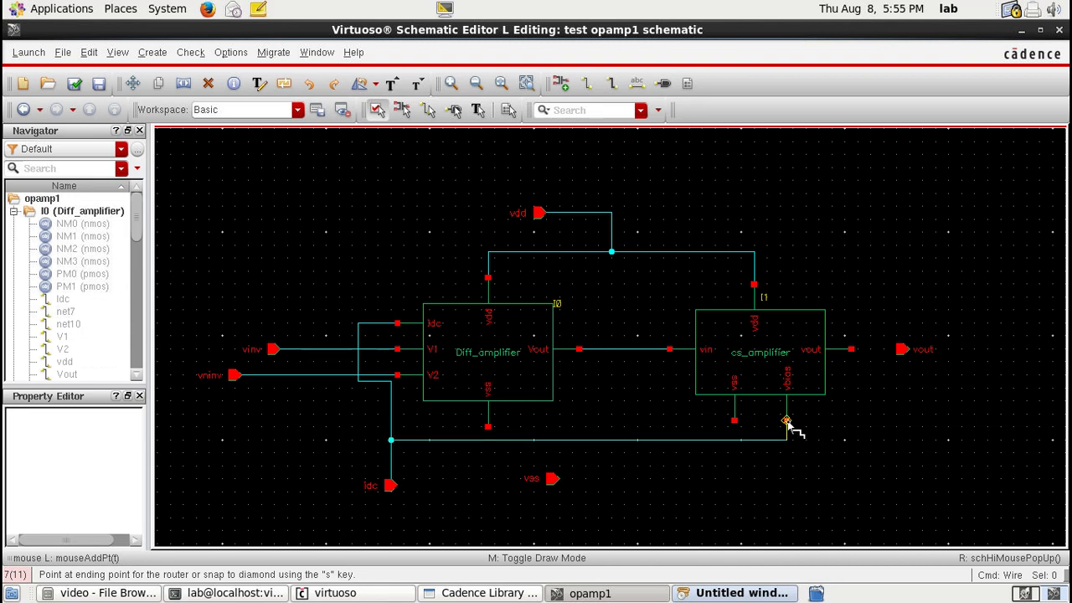
Wire both blocks' vss terminals to the vss pin and the cs_amplifier vout terminal to the vout pin
click(735, 420)
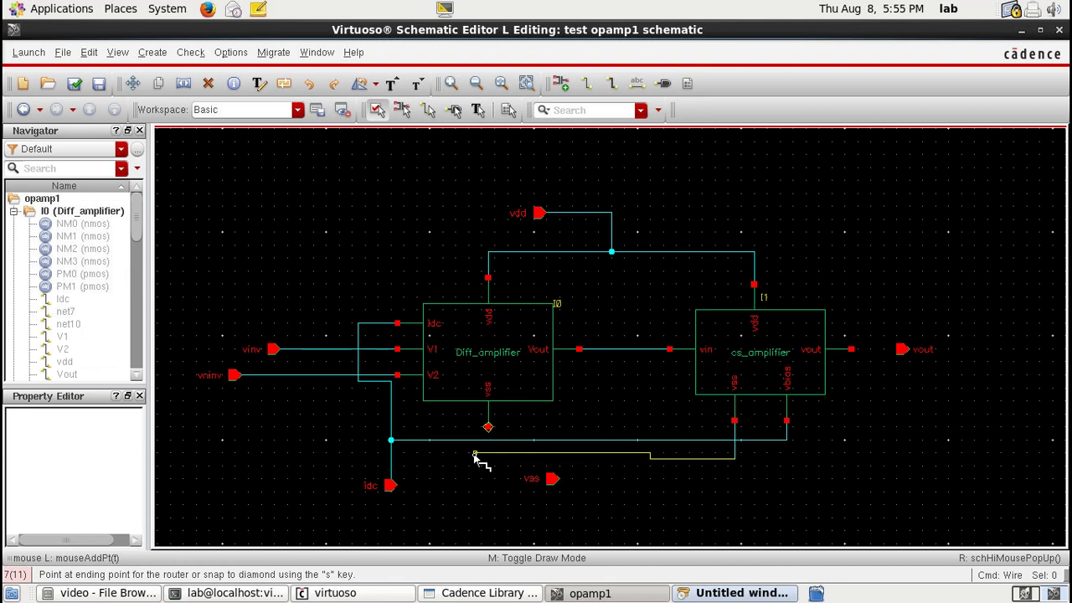
click(474, 456)
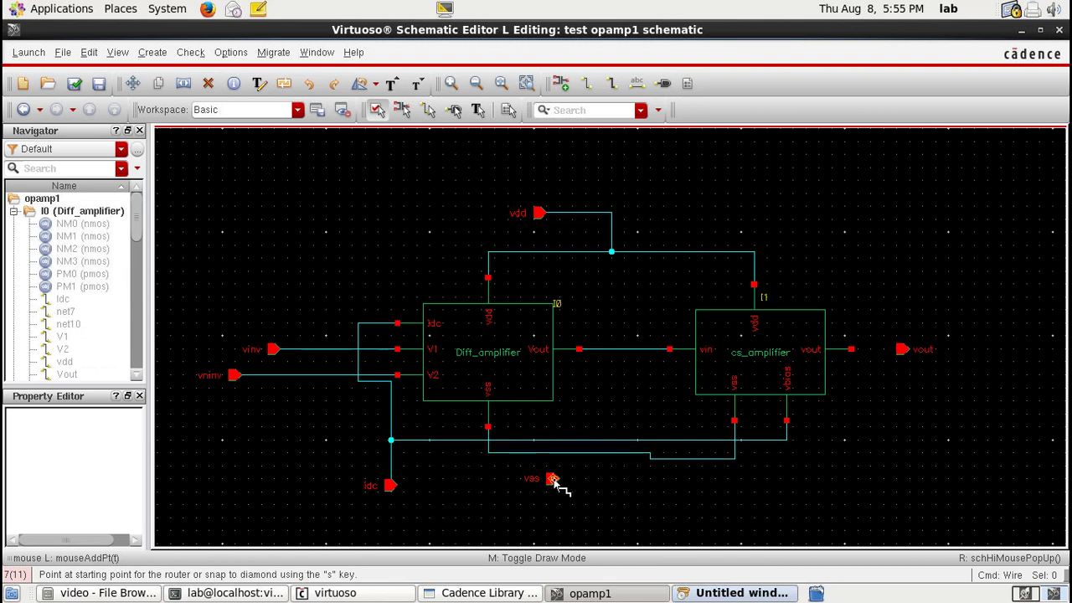
click(553, 478)
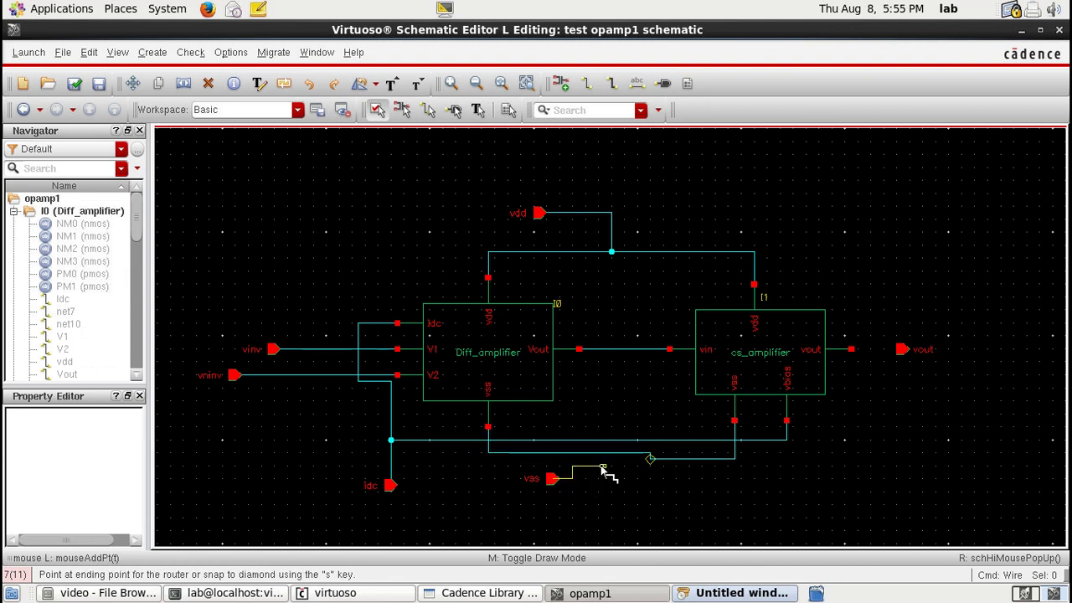
click(603, 456)
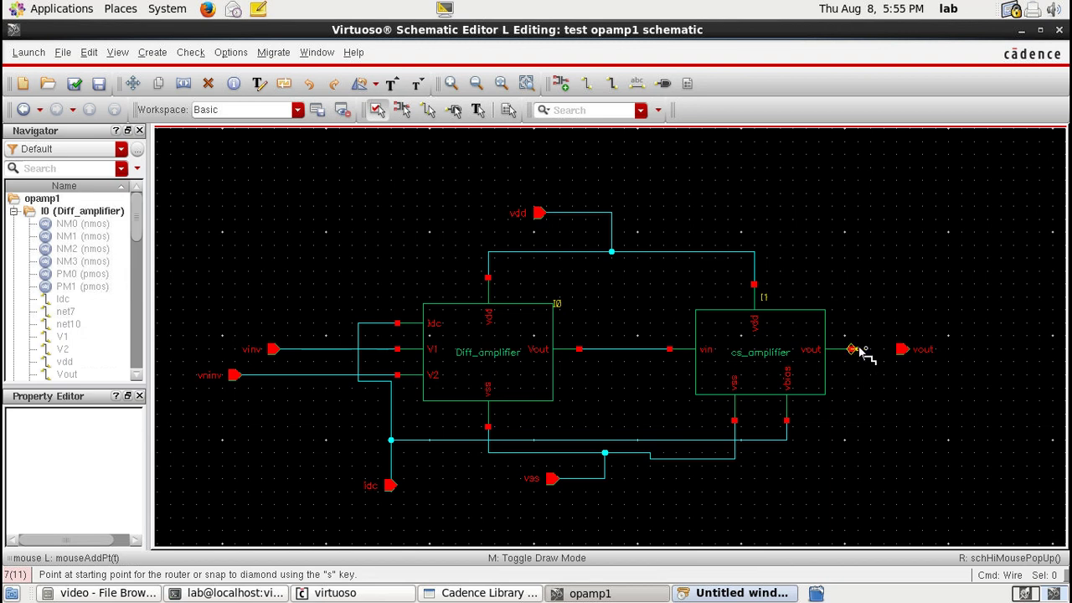
key(Escape)
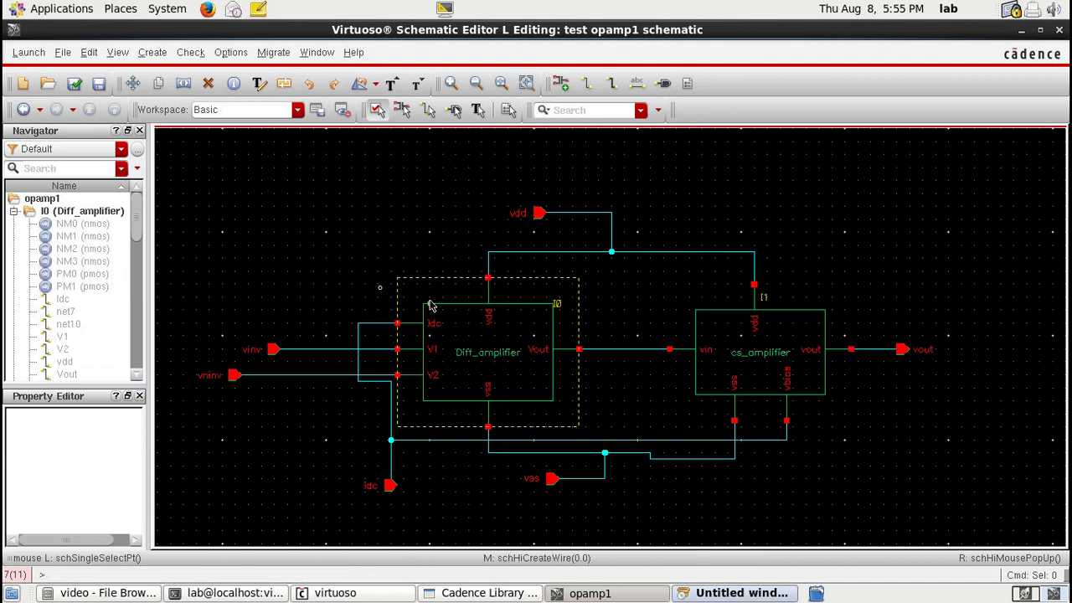
Check and save opamp1 and start creating a symbol cellview from its schematic
key(shift+x)
click(152, 52)
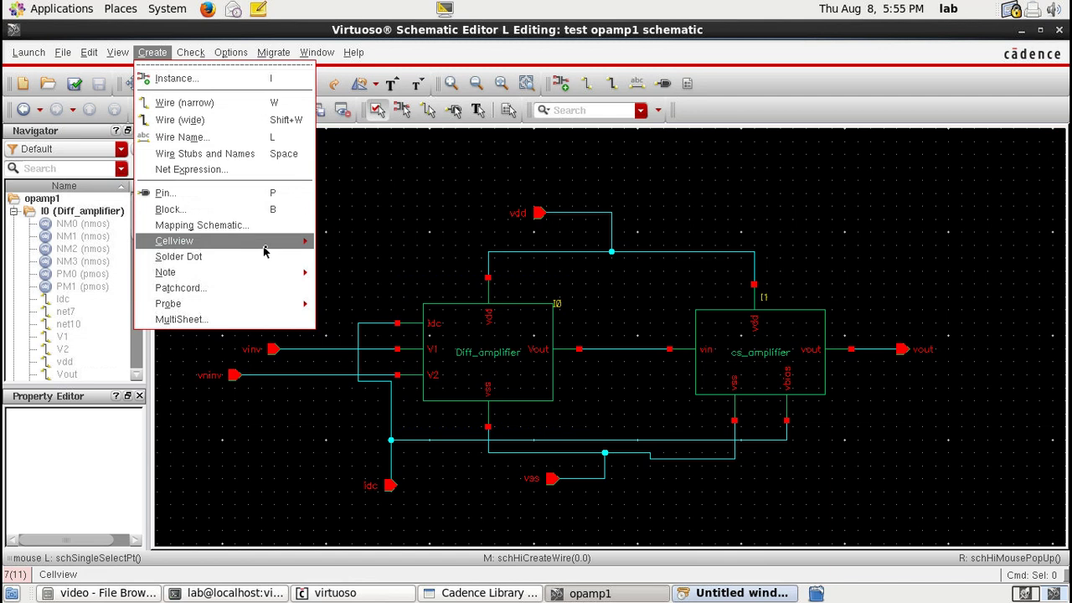
click(356, 241)
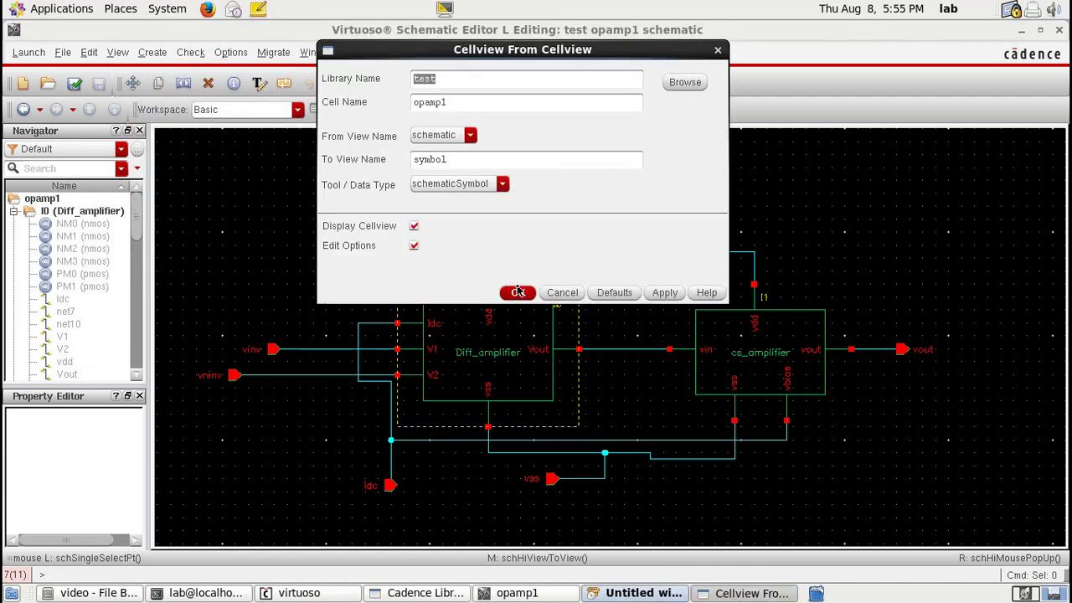
click(518, 291)
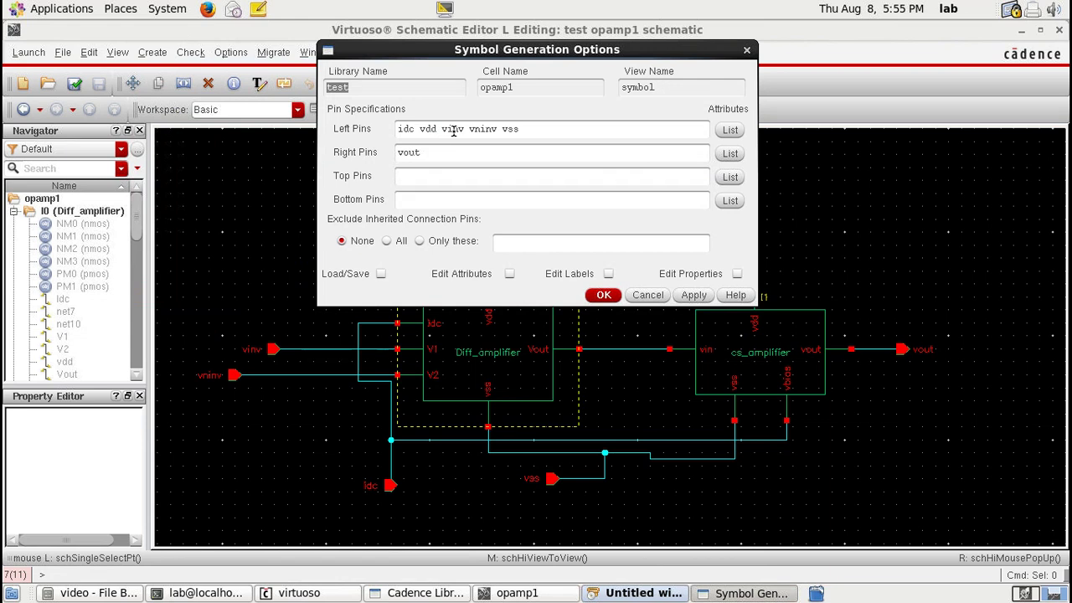
Assign symbol pins vinv and vninv to the left, vdd and idc to the top, vss to the bottom; generate the symbol and close its editor
drag(441, 130, 416, 176)
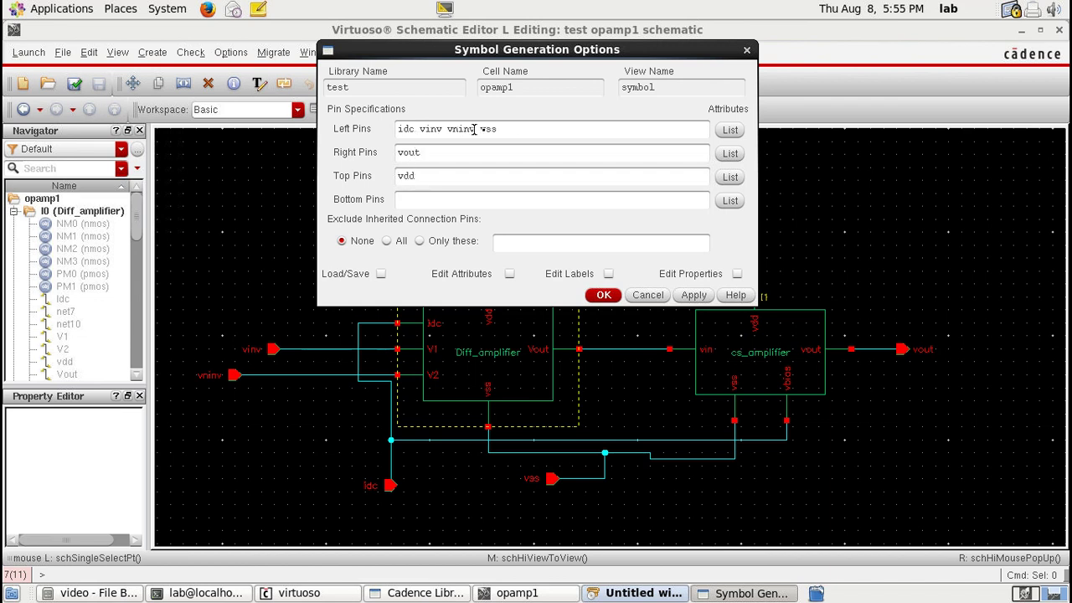
drag(474, 129, 499, 129)
key(ctrl+x)
click(443, 202)
key(ctrl+v)
drag(415, 129, 382, 129)
key(ctrl+x)
text(idc)
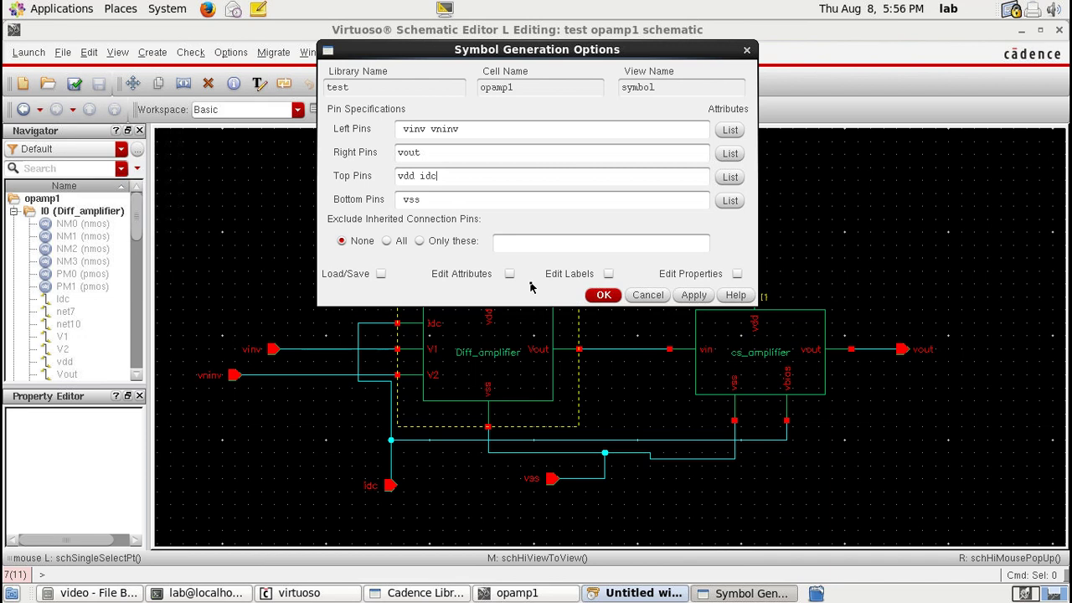
click(603, 294)
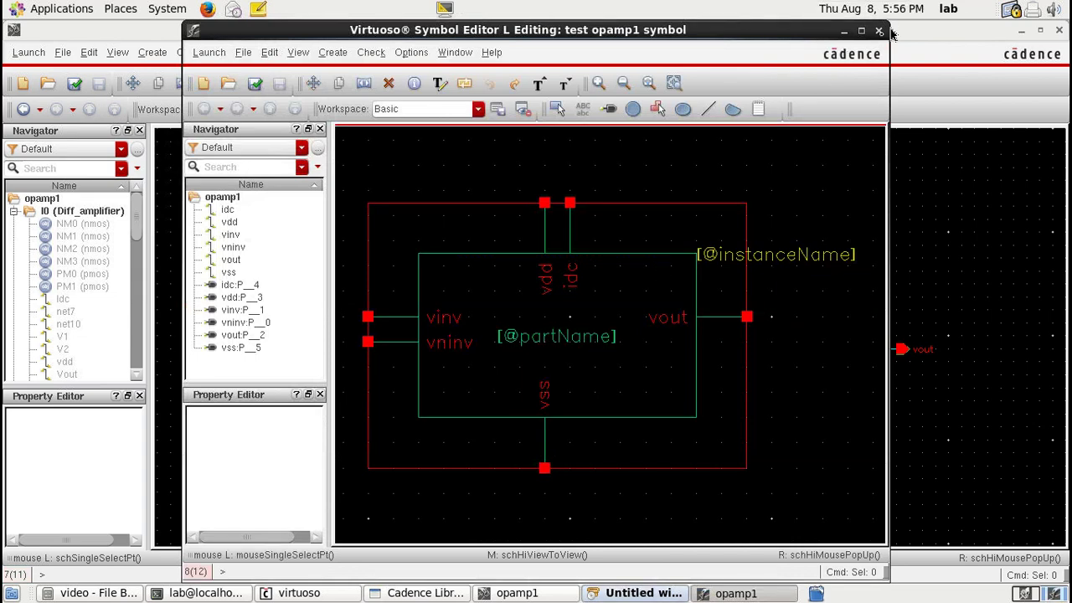
click(861, 31)
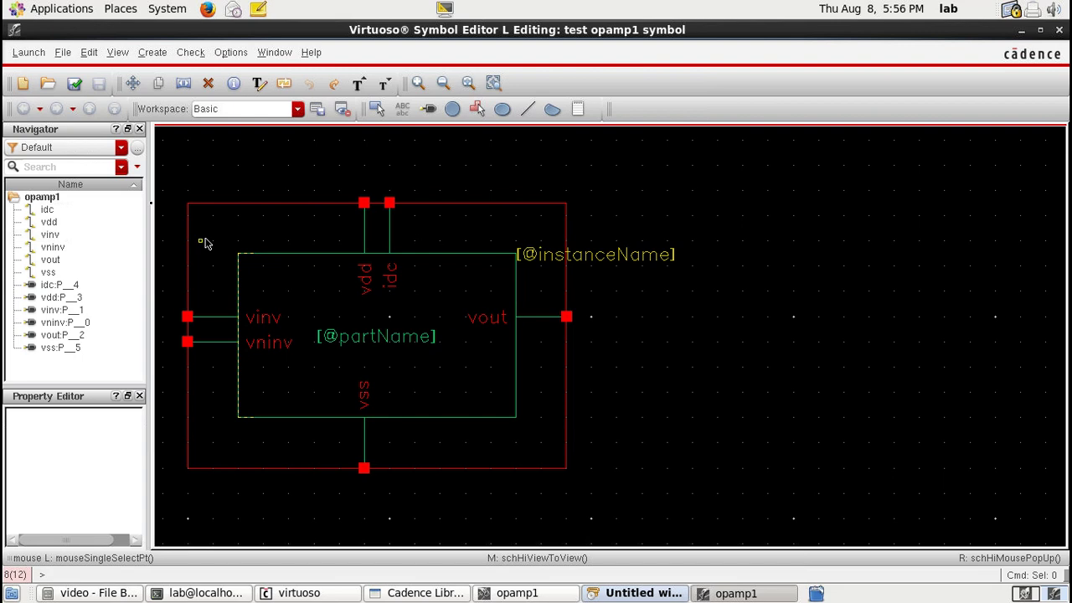
click(1060, 29)
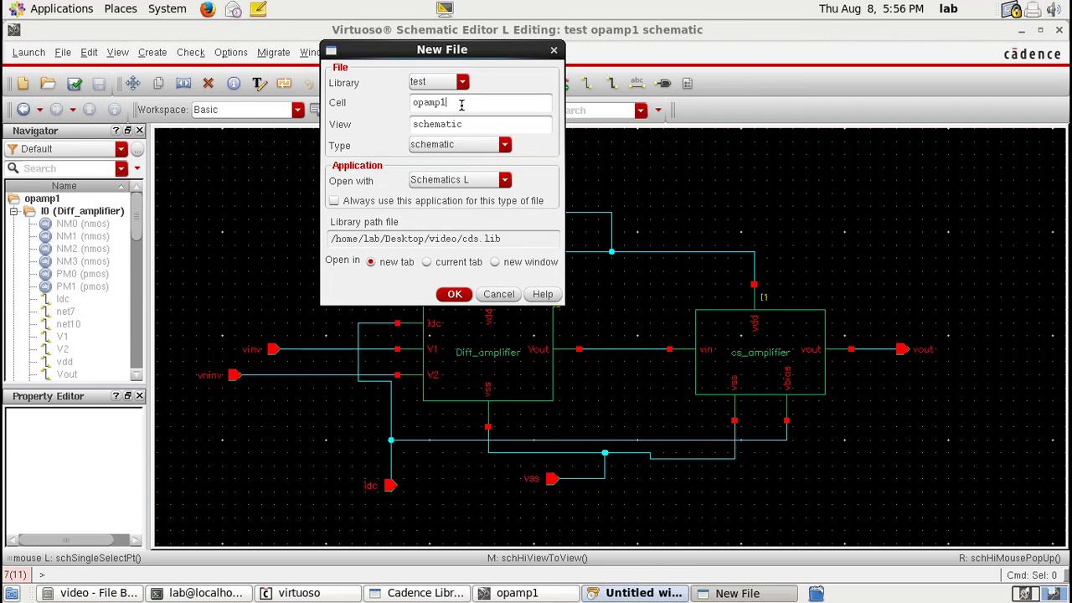
Create a schematic cell named opamp1_tb in the test library and place an opamp1 symbol in it
text(_tb)
key(Return)
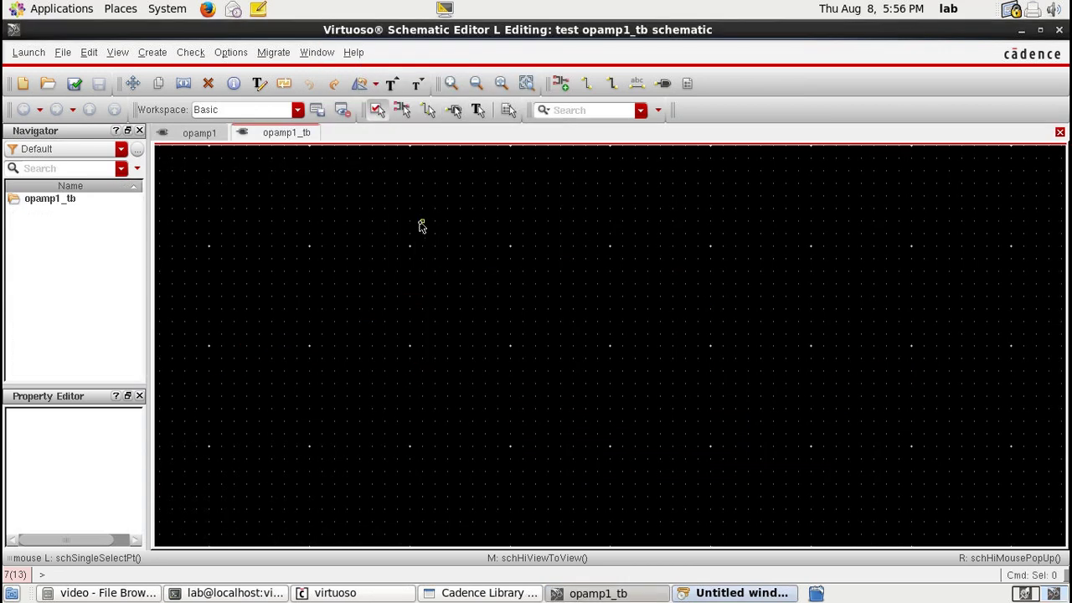
key(i)
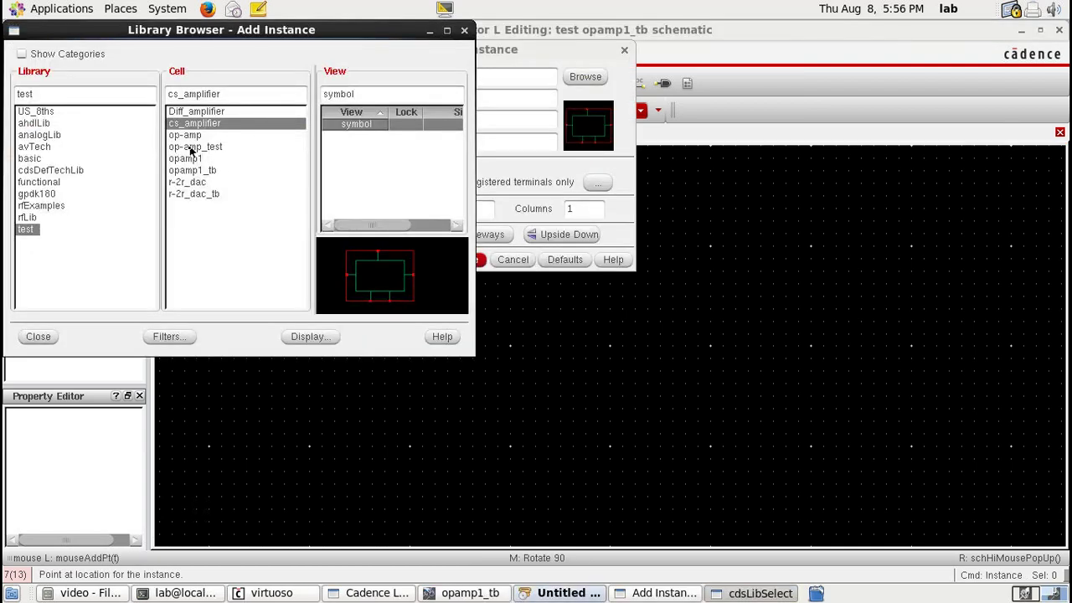
double_click(186, 158)
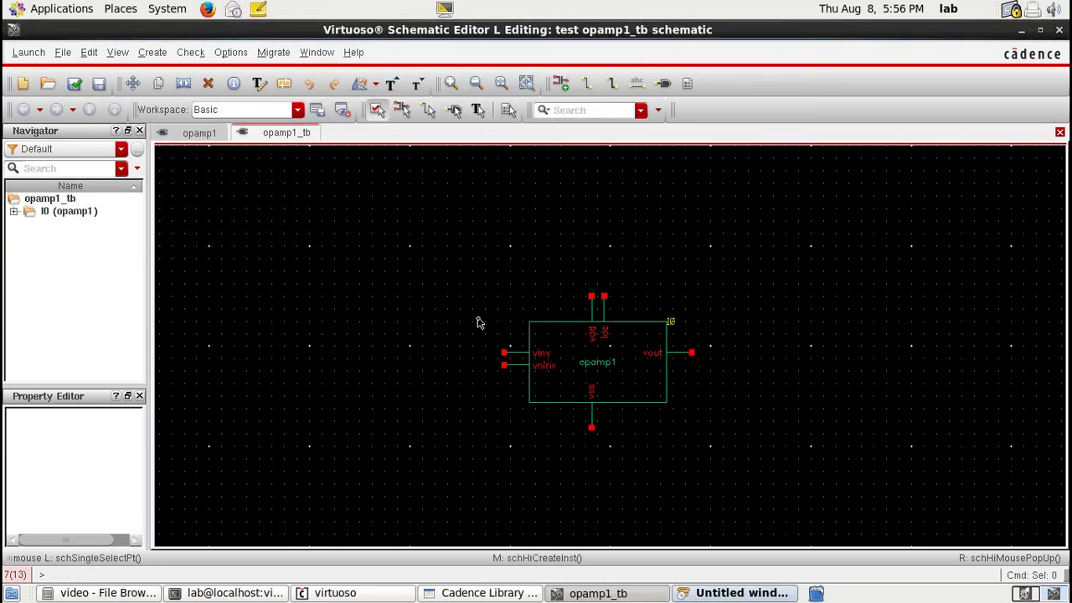
Choose the vsin cell from analogLib as the next instance to add
key(i)
double_click(412, 73)
text(an)
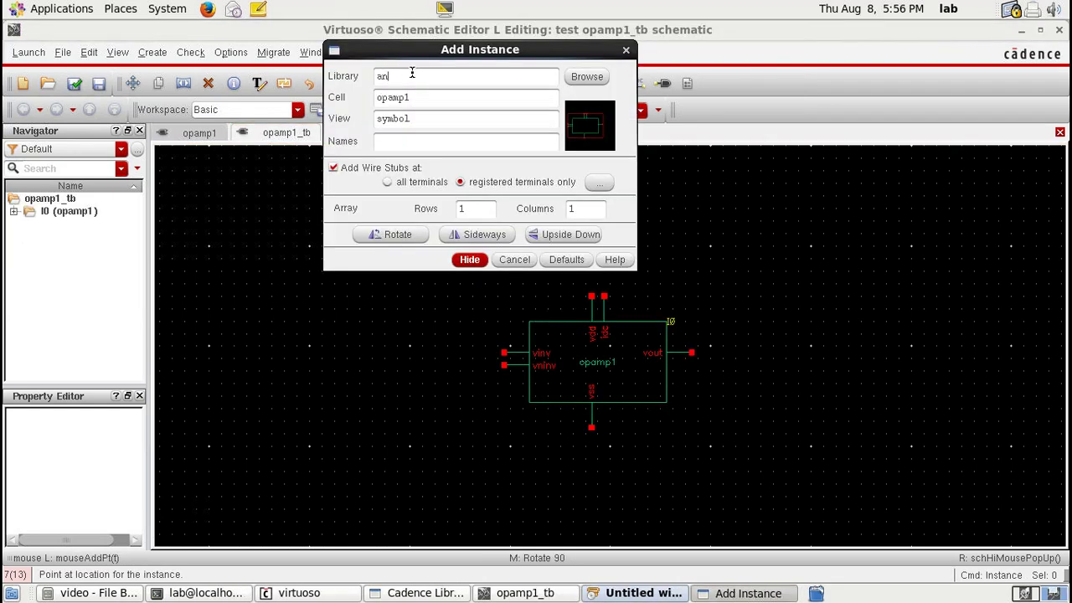
text(alogLib)
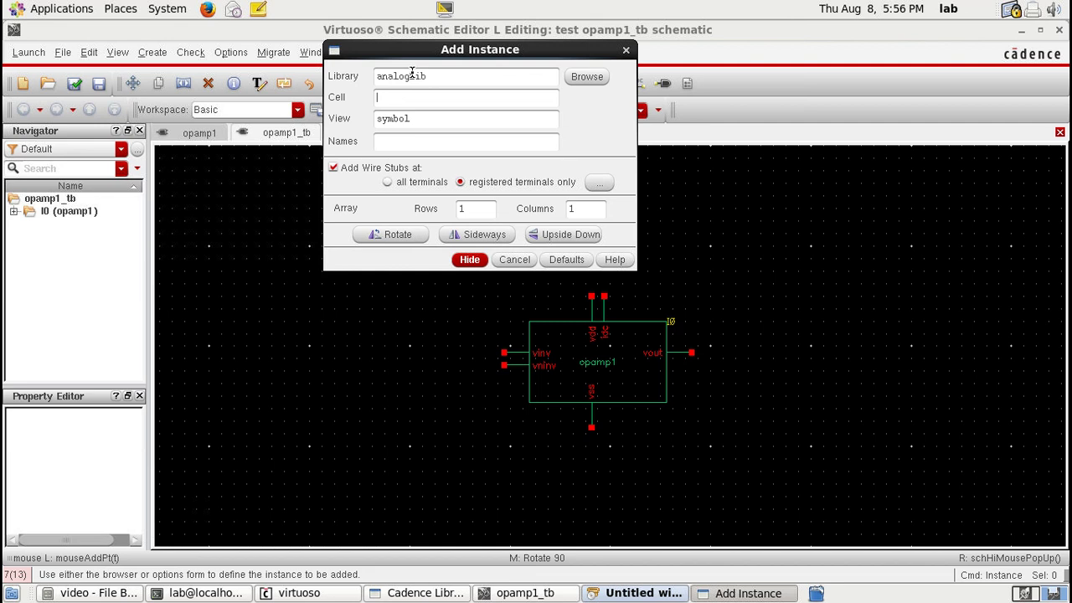
text(vsin)
key(Tab)
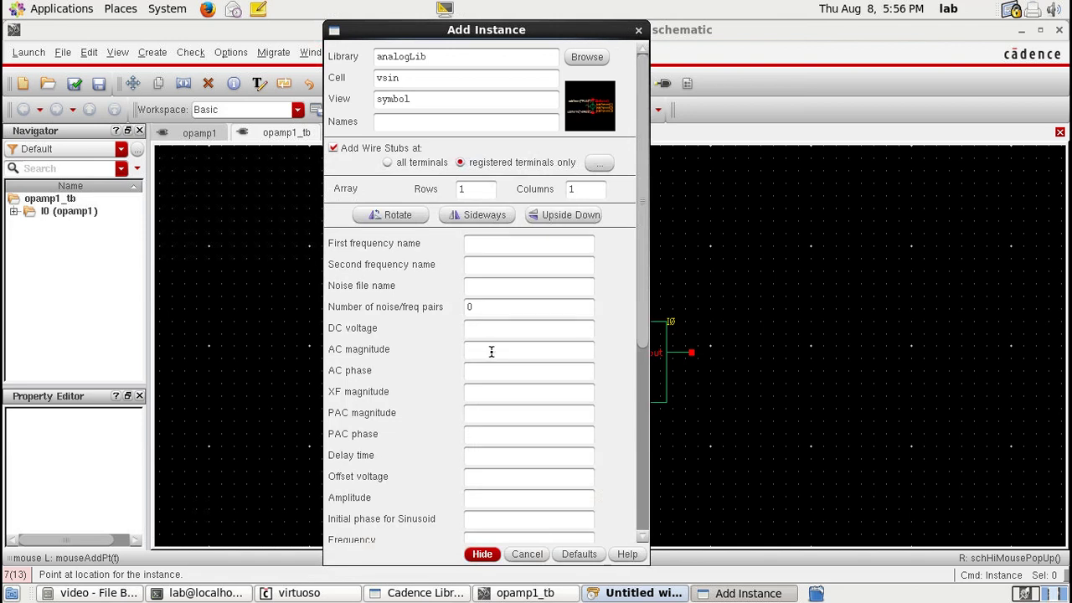
Set the vsin AC magnitude to 1 V, amplitude to 5u and frequency to 1k, and place it left of the opamp1 block
click(491, 351)
text(1)
scroll(492, 351, down, 3)
click(484, 354)
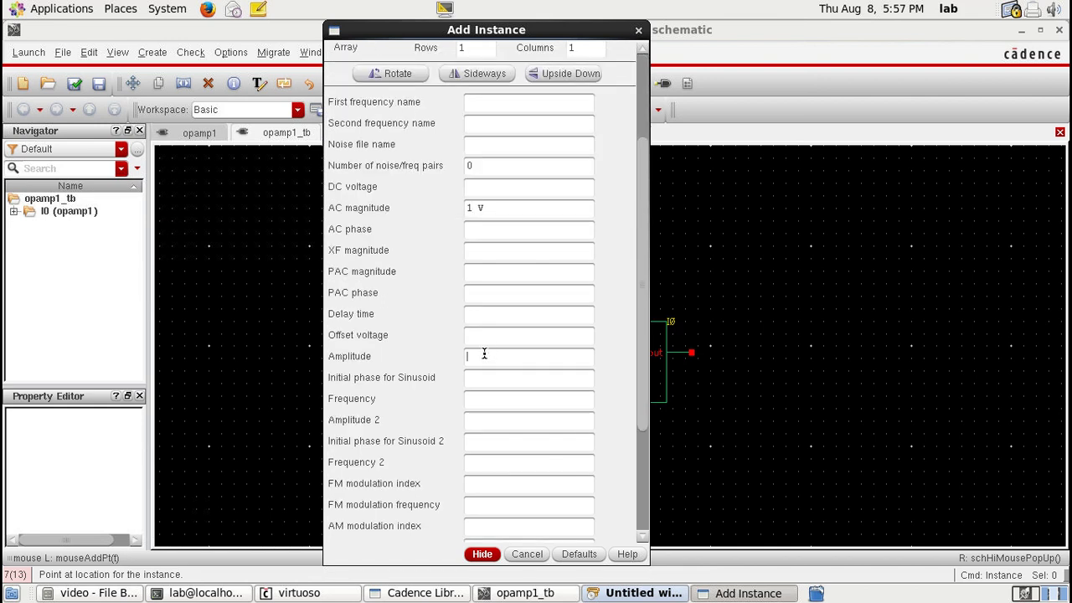
text(5u)
click(482, 402)
text(1k)
key(Return)
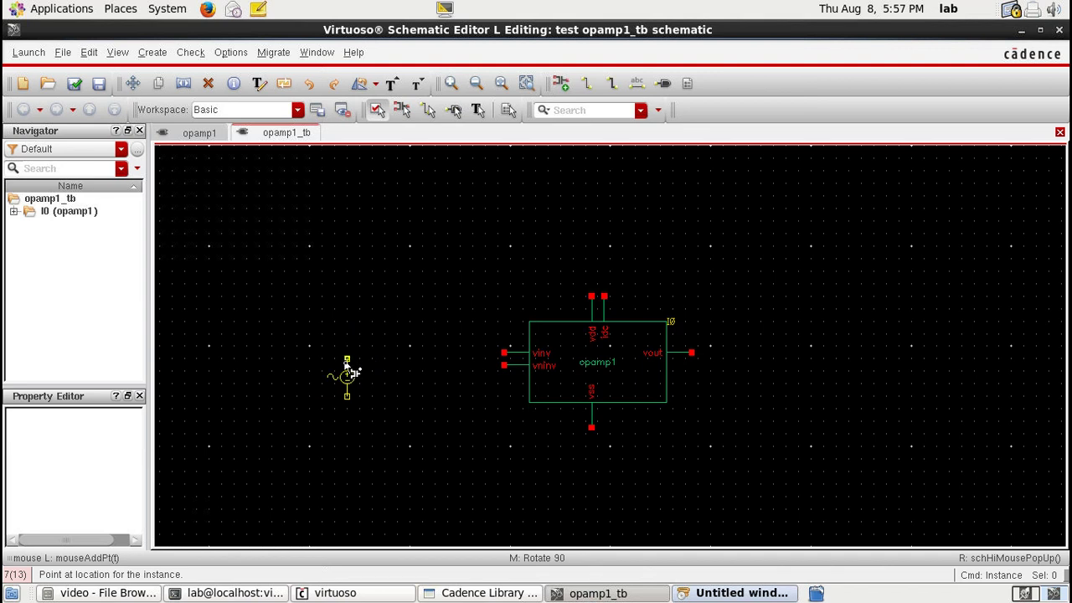
click(378, 362)
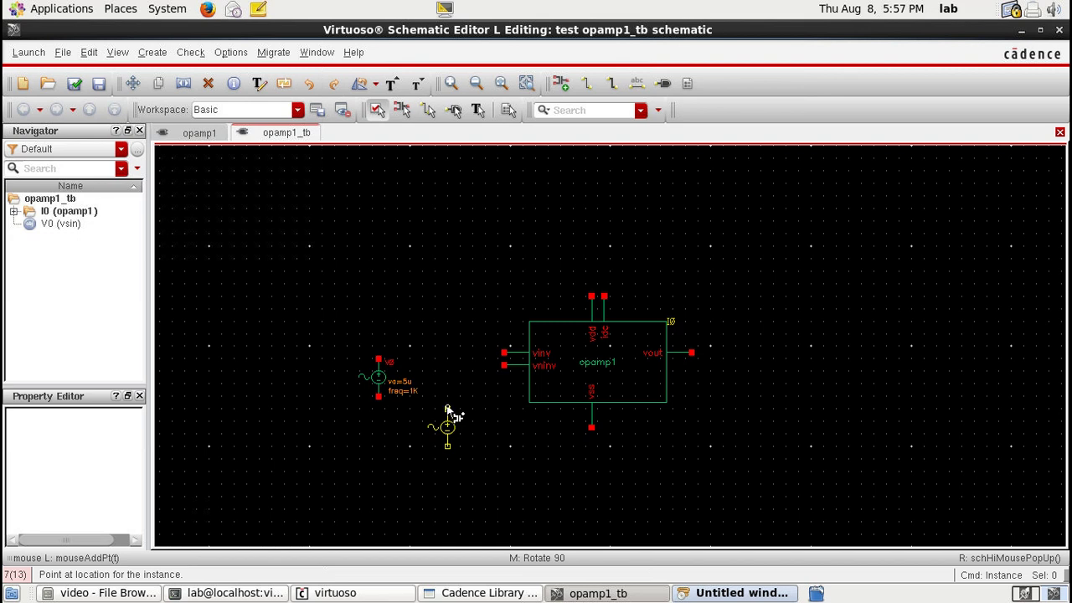
Switch the instance being added to the vdc cell from analogLib
key(F3)
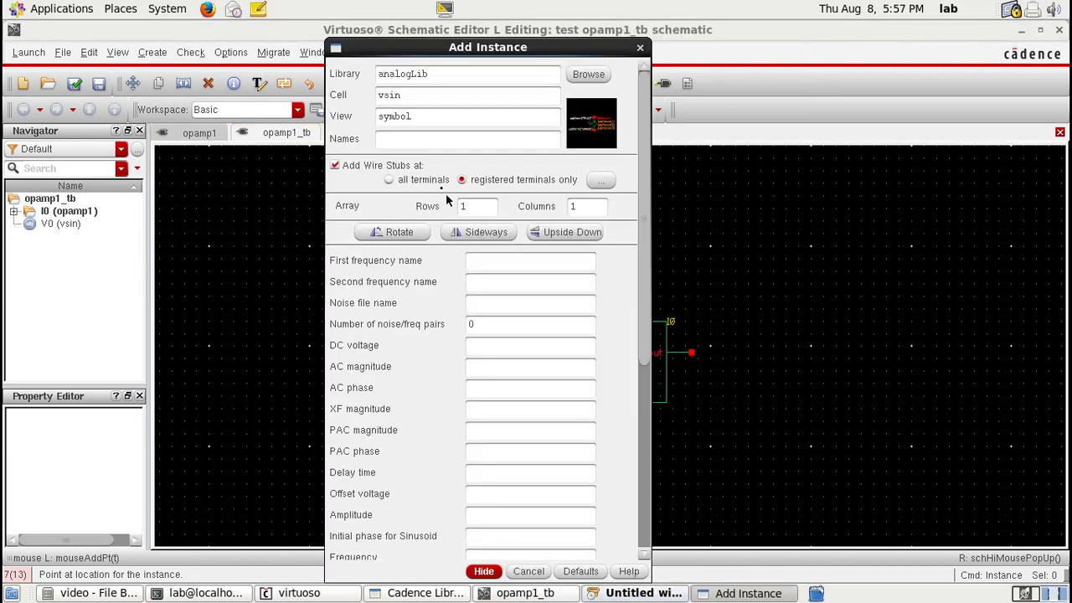
key(BackSpace)
key(BackSpace)
key(BackSpace)
text(dc)
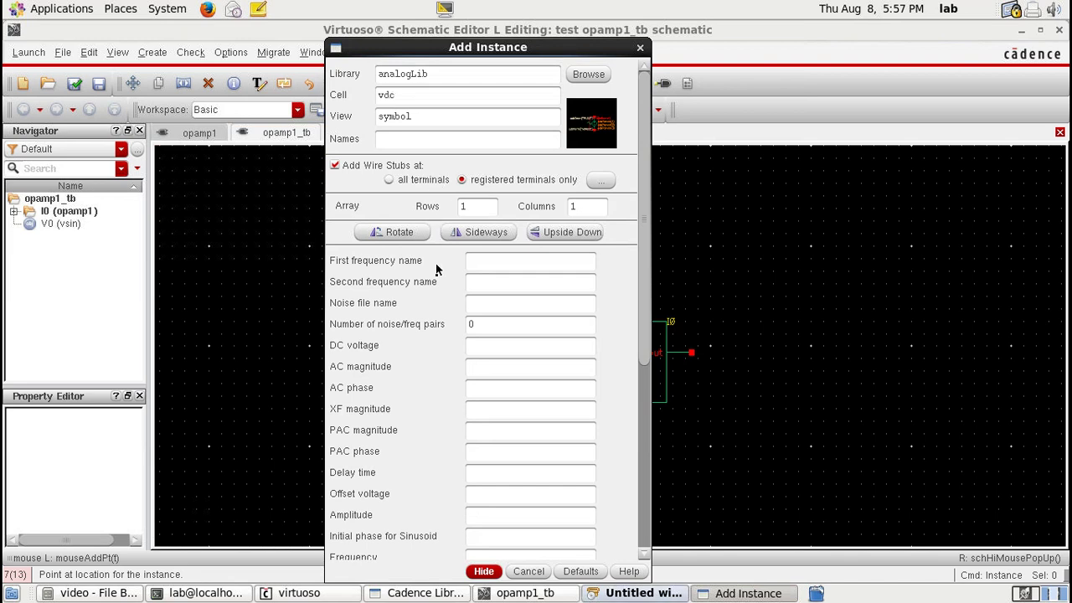
key(Tab)
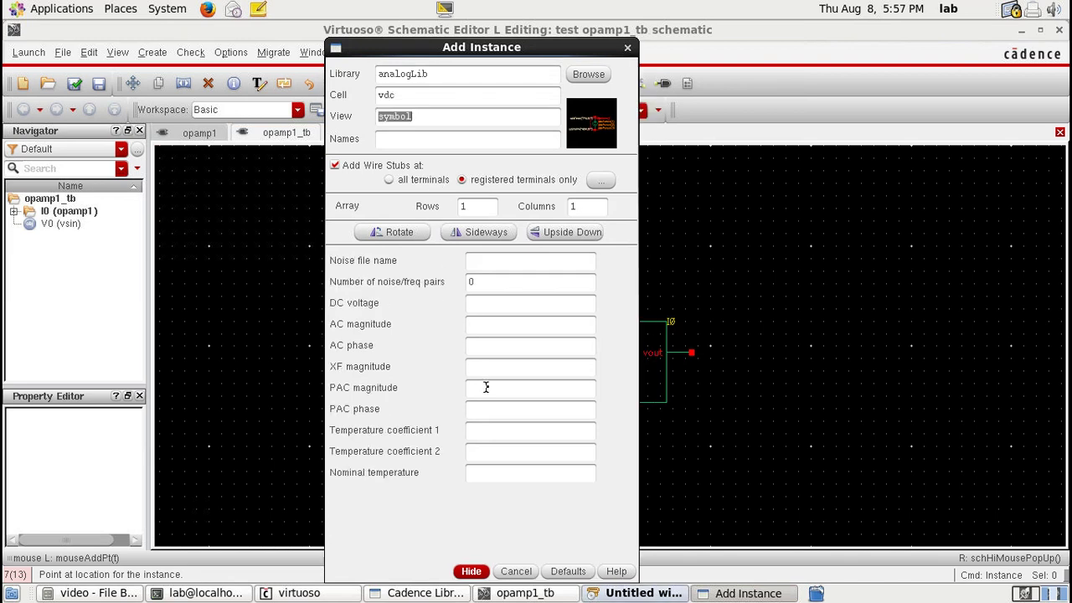
Set the vdc source's DC voltage to 2.5, rotate it and place it near the opamp1 vdd terminal
click(479, 303)
text(2.5)
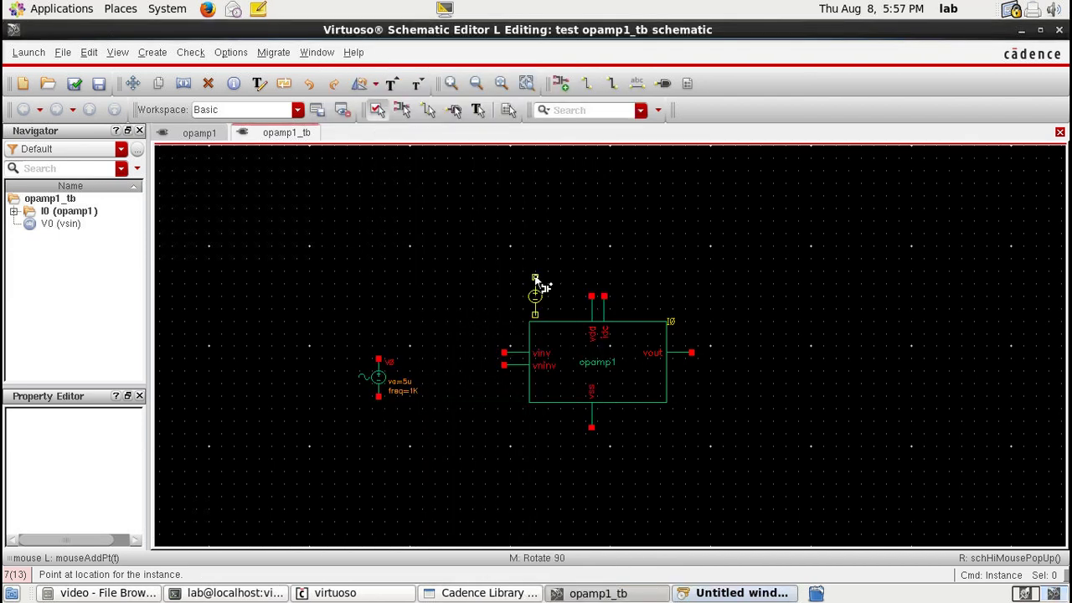
middle_click(540, 283)
middle_click(535, 277)
middle_click(581, 251)
click(577, 303)
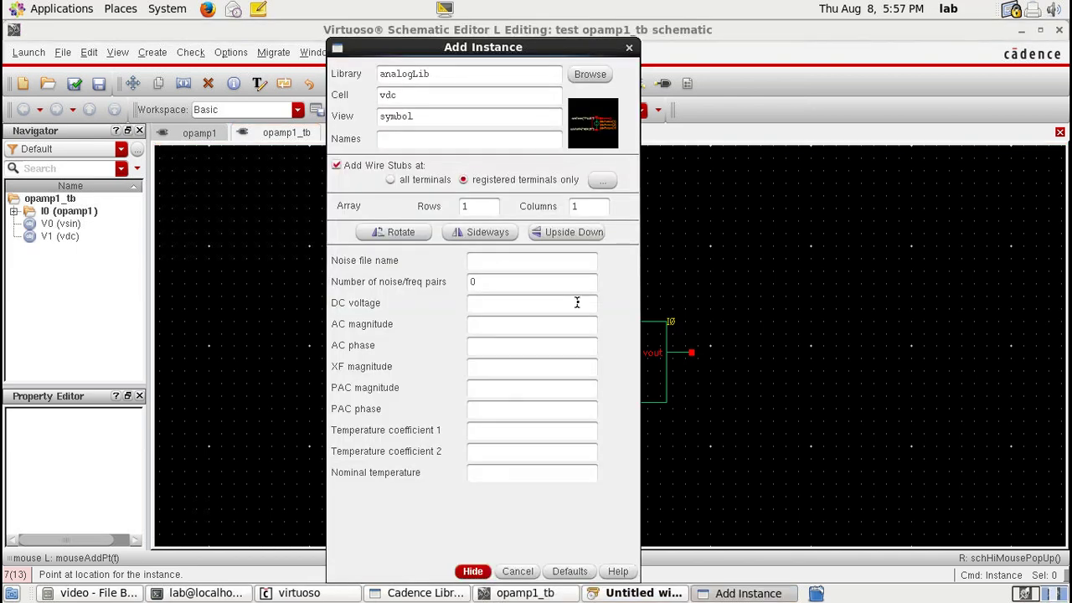
Set the vdc source's DC voltage to -2.5 and place it below the opamp1 vss terminal
click(485, 302)
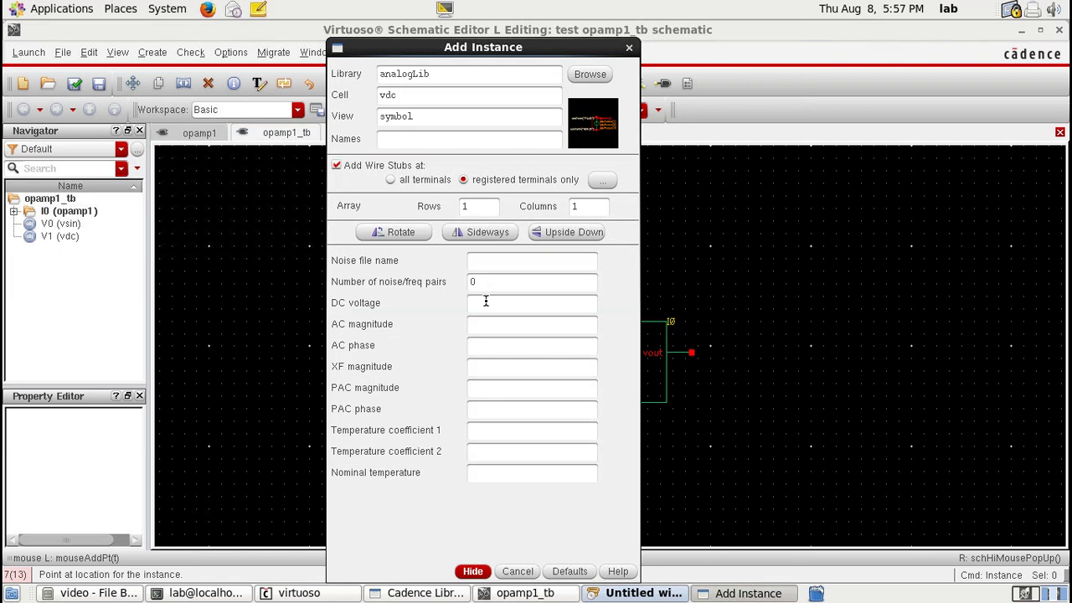
text(-2.5)
click(473, 571)
click(591, 467)
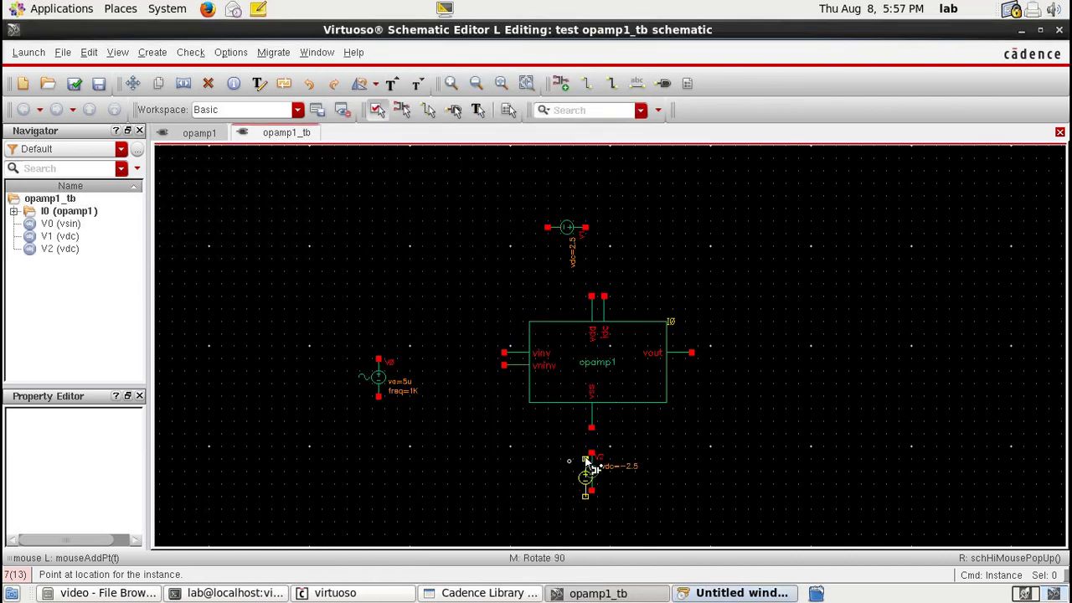
Add an analogLib idc source with a DC current of 30u, rotated upright above the opamp1 idc terminal
key(i)
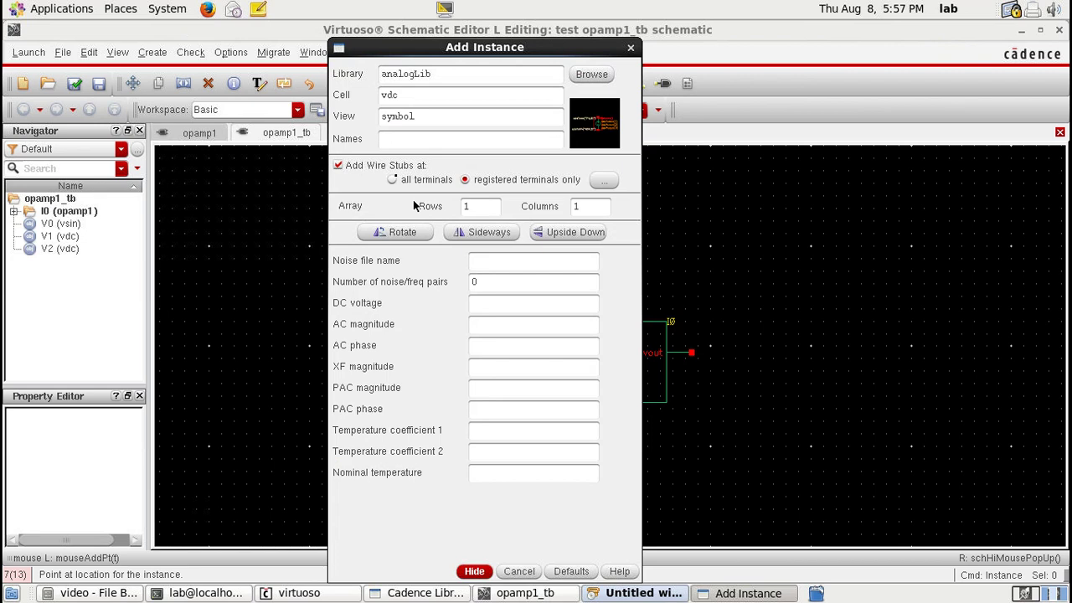
drag(387, 95, 378, 93)
text(i)
text(i)
click(510, 304)
text(30u)
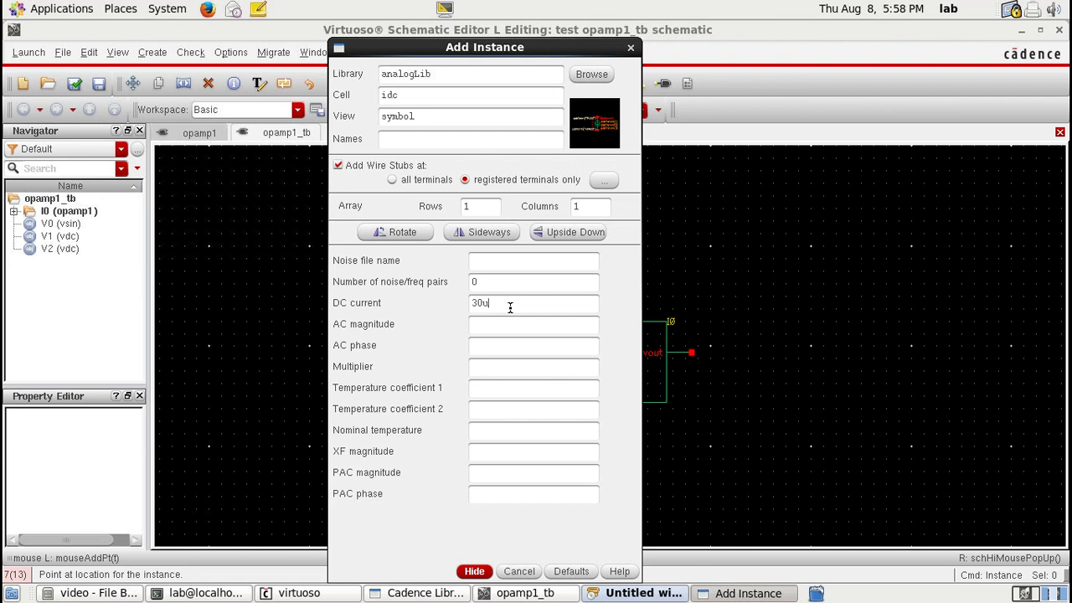
key(Return)
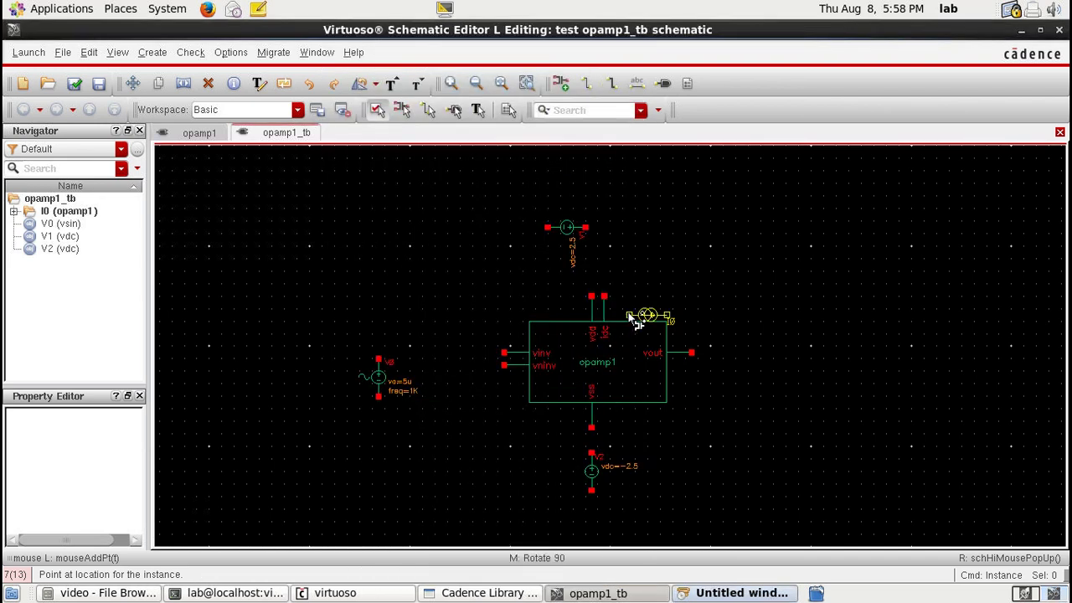
middle_click(618, 231)
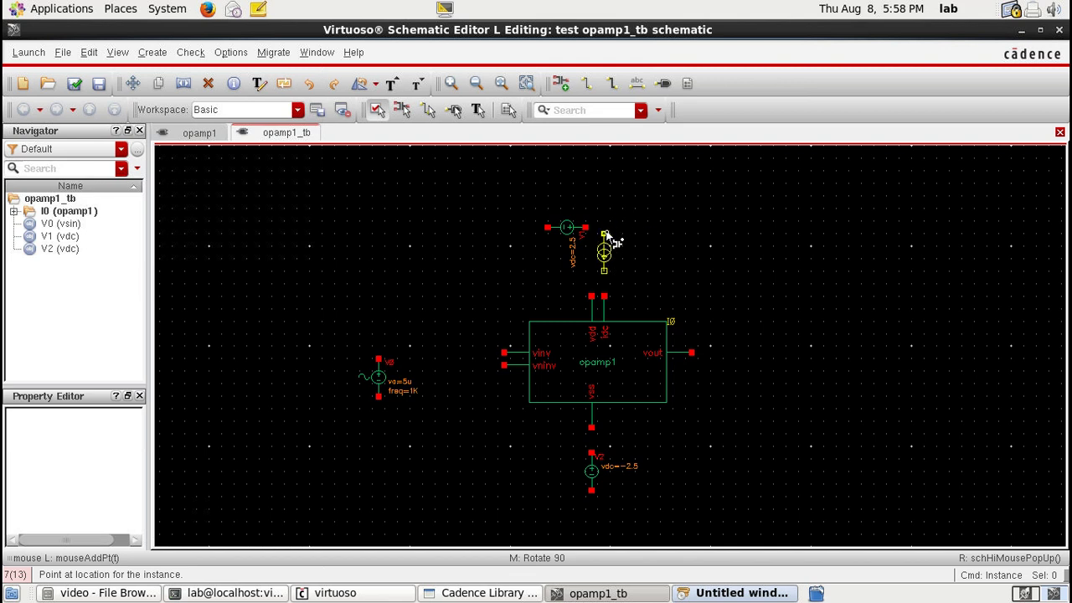
click(605, 242)
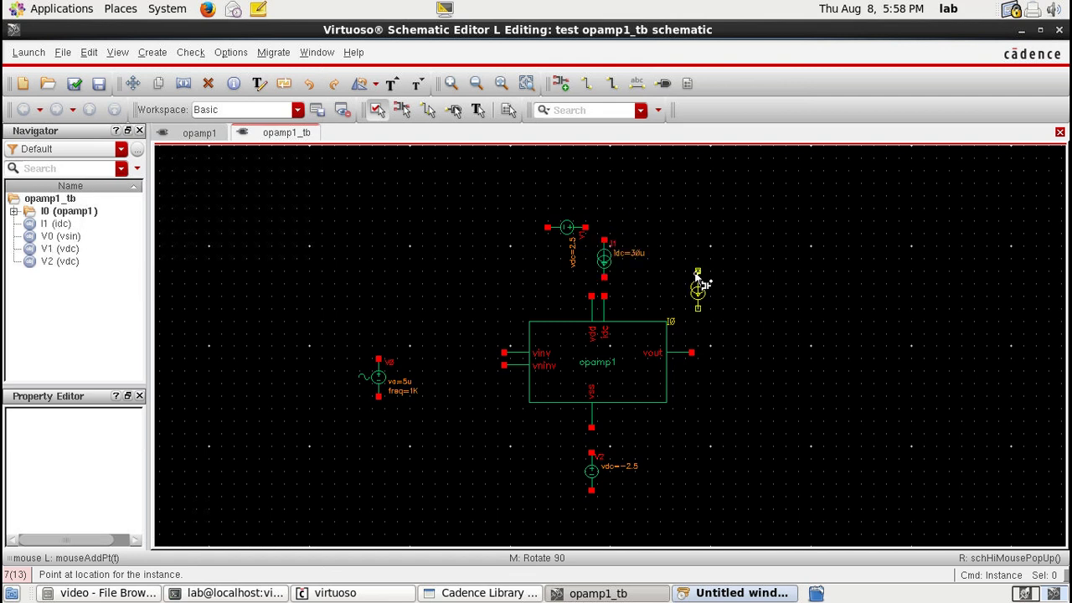
Add analogLib gnd symbols below the vsin source and the -2.5 V source, beside the 2.5 V source and near the vninv input
key(F3)
drag(402, 94, 368, 95)
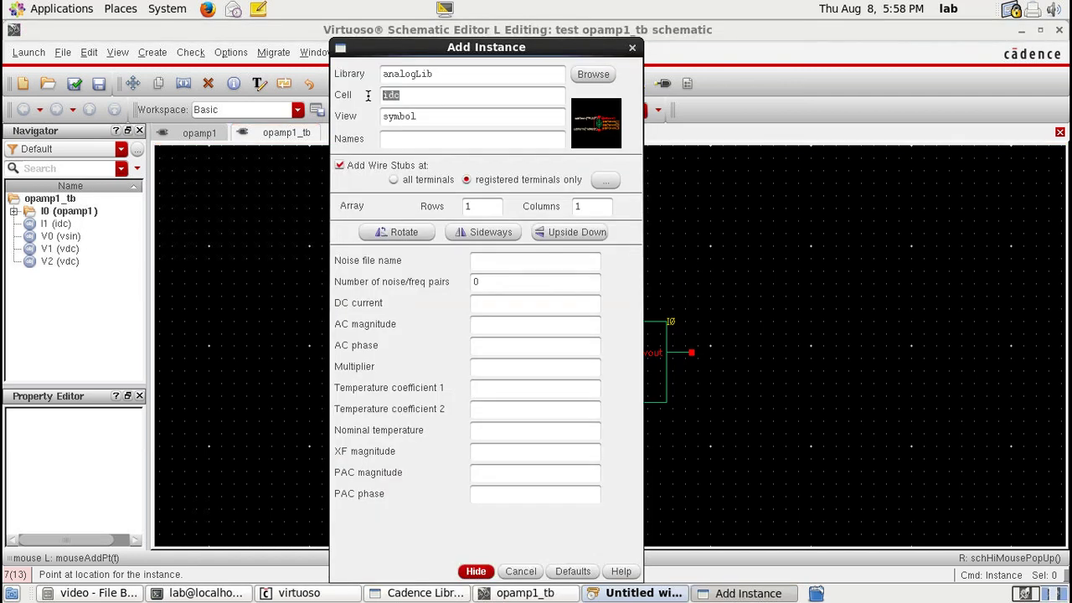
text(gnd)
key(Tab)
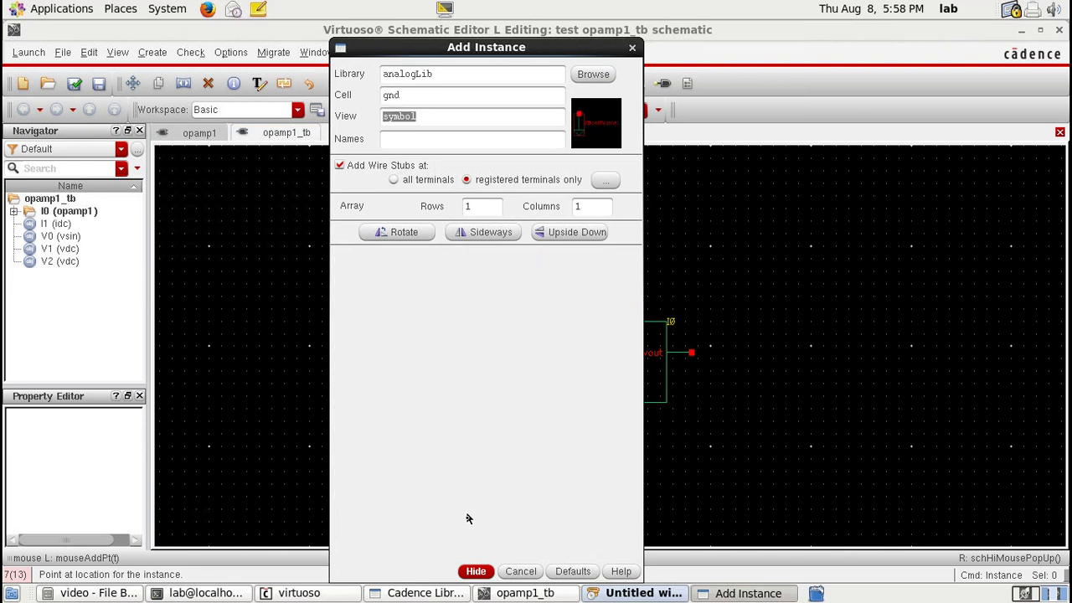
click(476, 571)
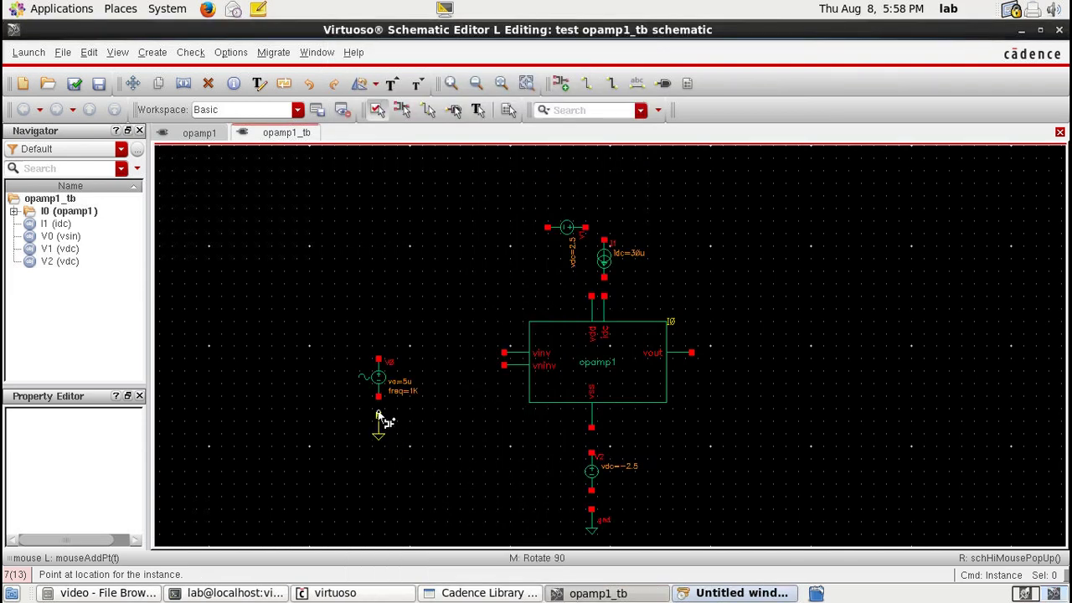
click(378, 415)
click(466, 227)
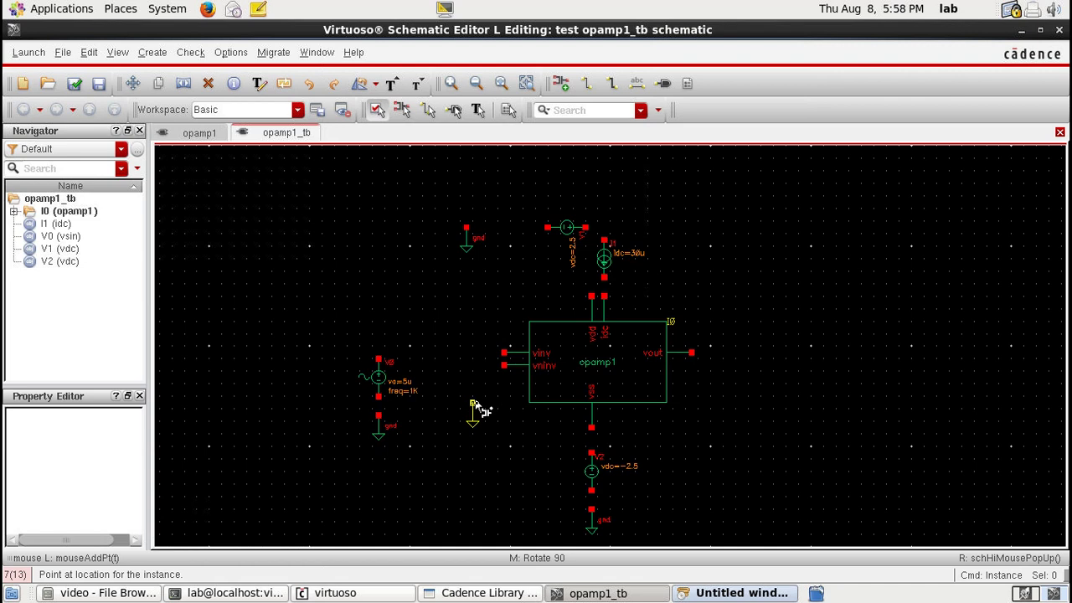
click(473, 409)
Add an output pin named vout in line with the opamp1 output terminal
key(p)
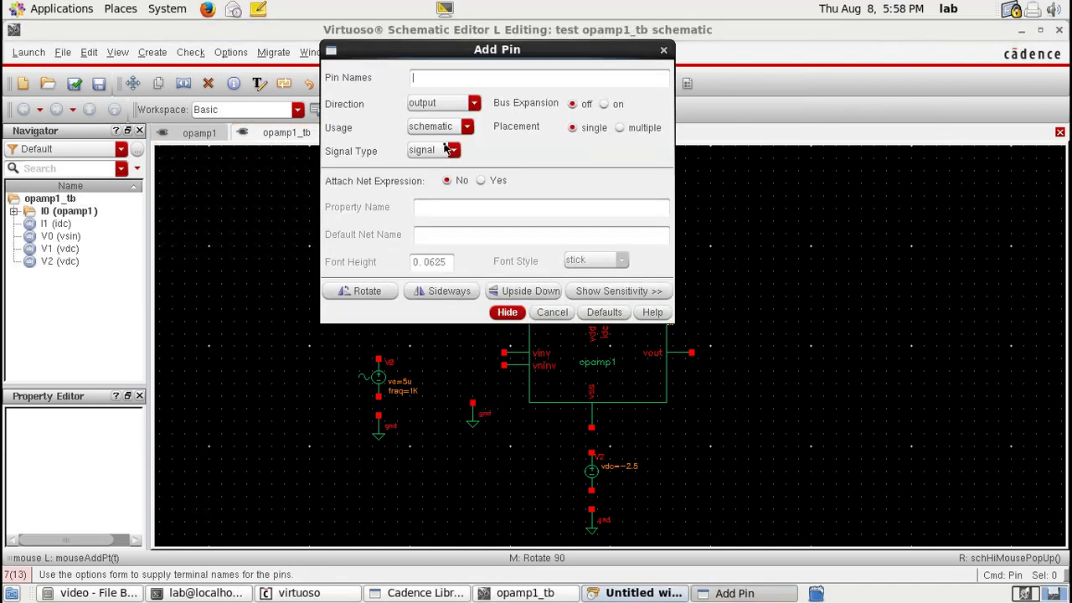
text(vout)
click(507, 312)
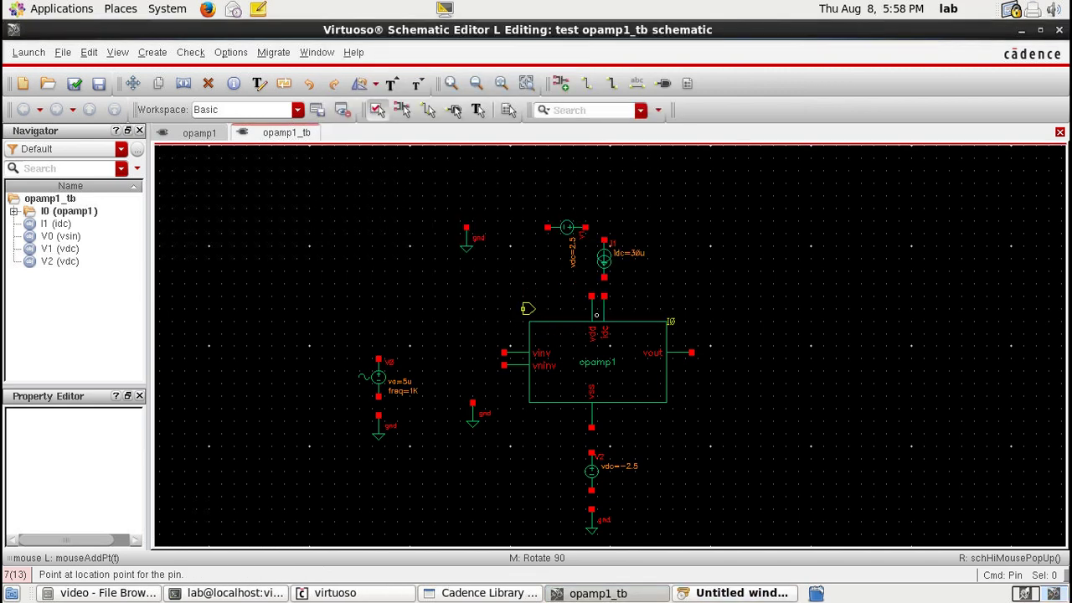
click(746, 353)
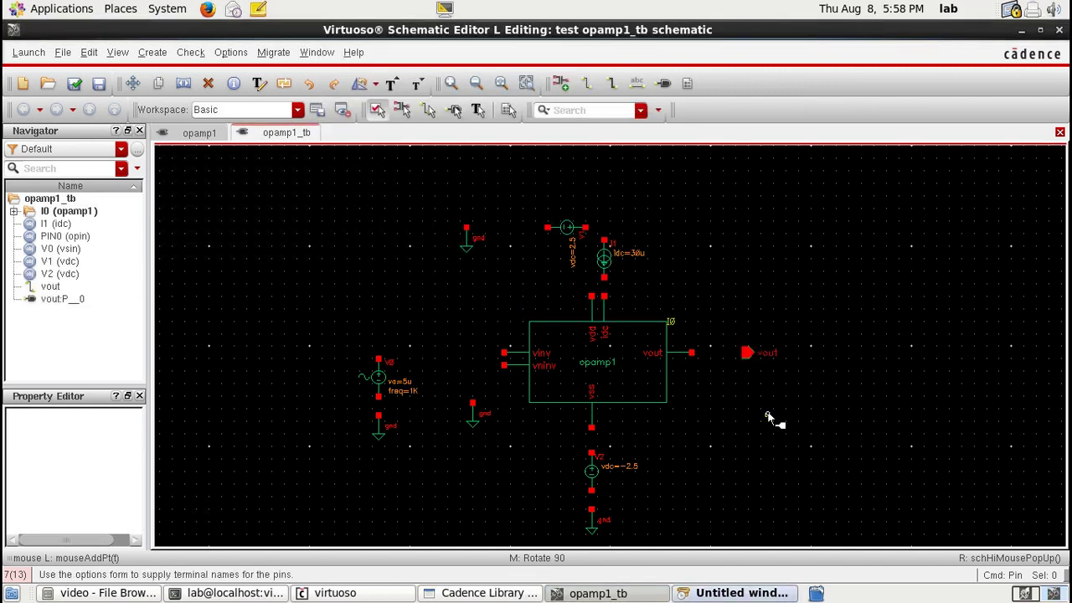
Wire the vsin source between vinv and gnd, and connect vninv and the 2.5 V source to their gnd symbols
key(w)
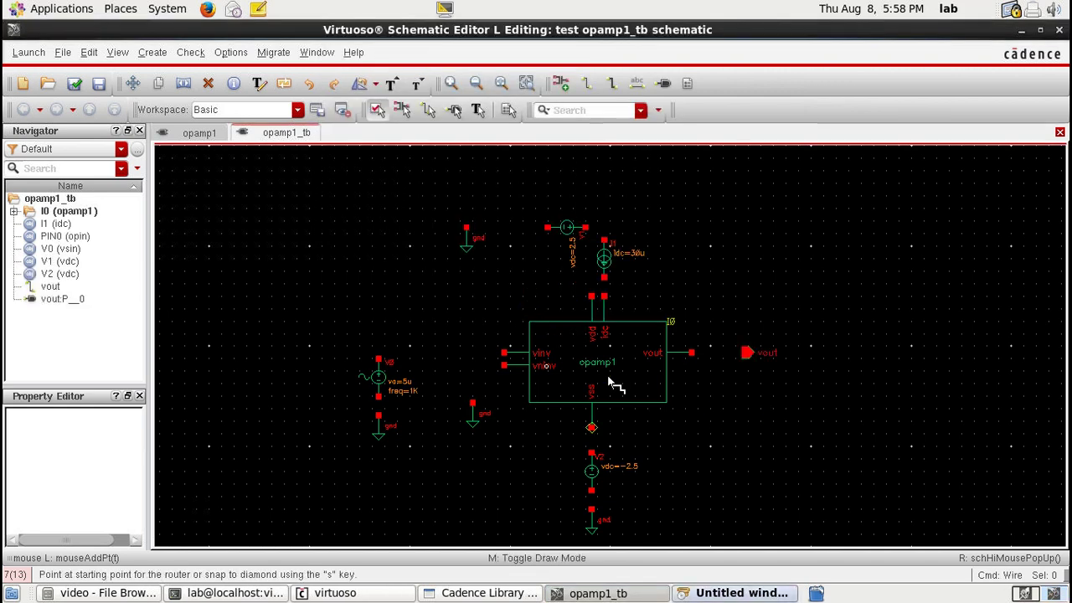
click(379, 359)
click(503, 353)
click(503, 365)
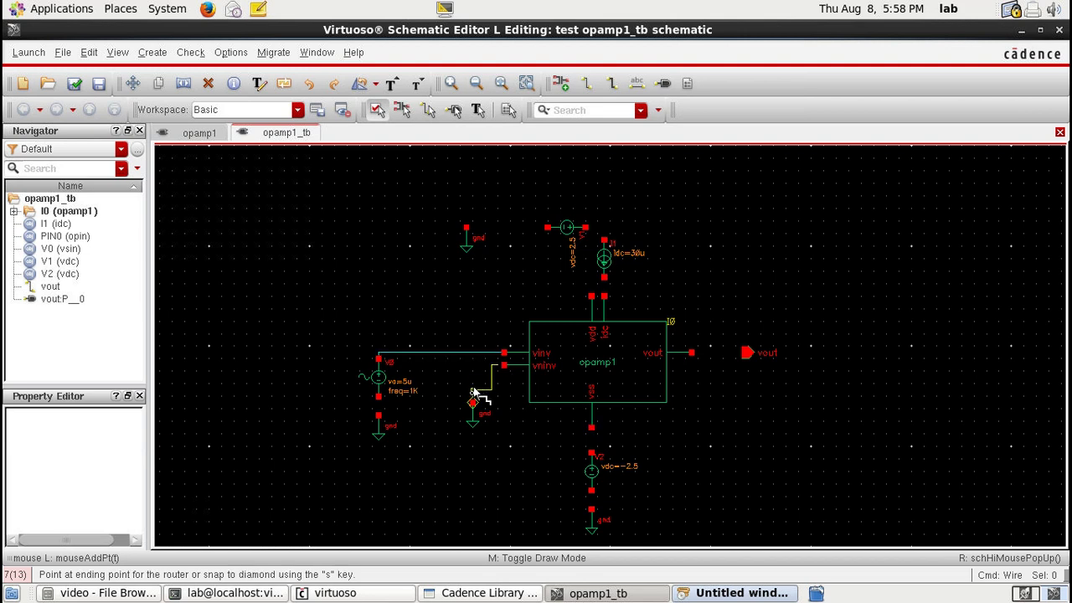
click(503, 366)
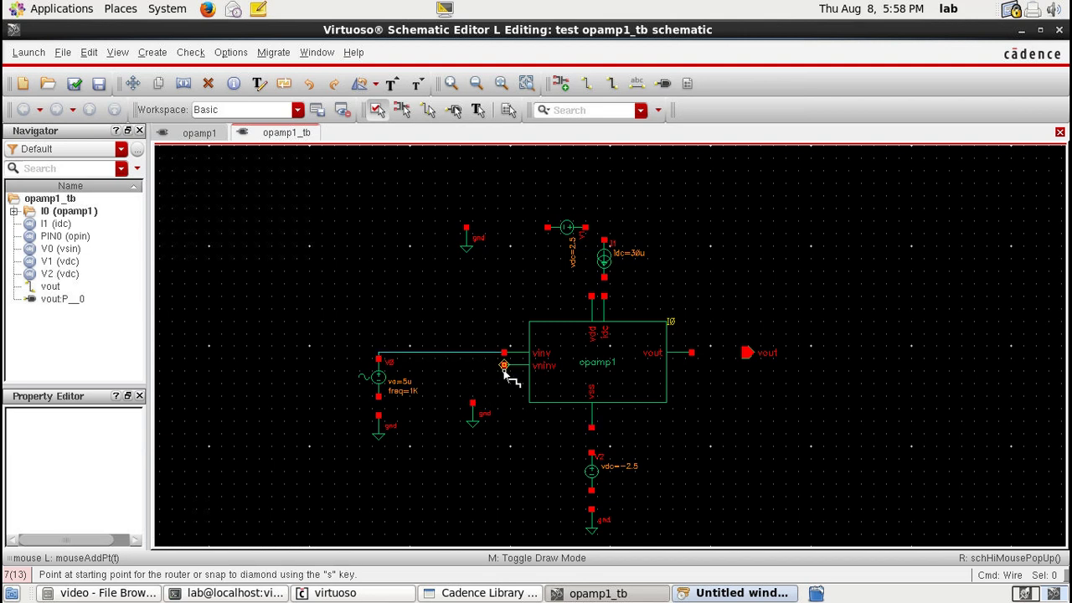
click(503, 366)
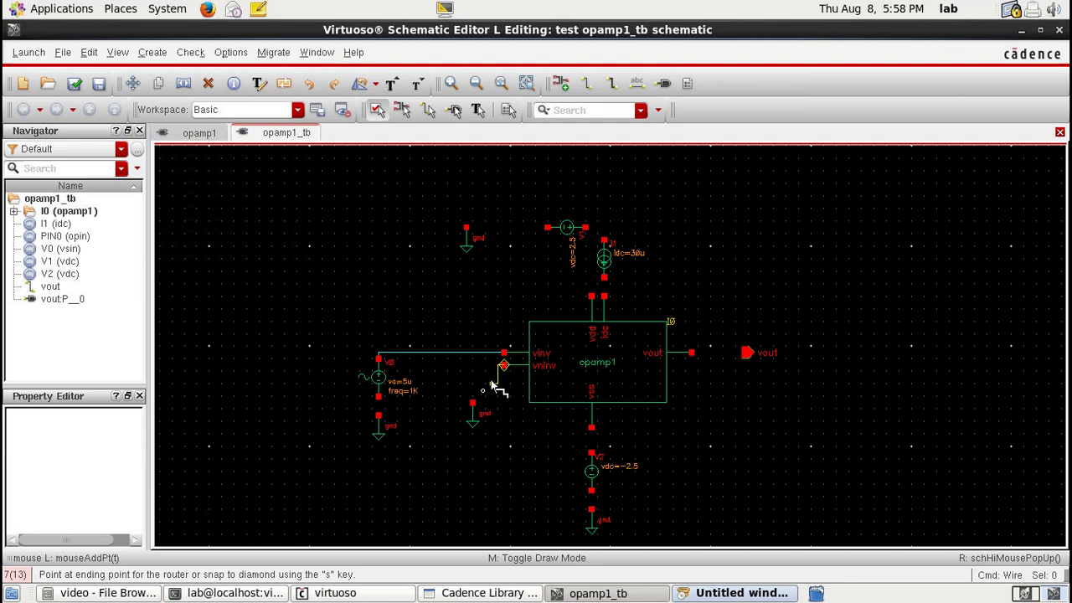
click(472, 403)
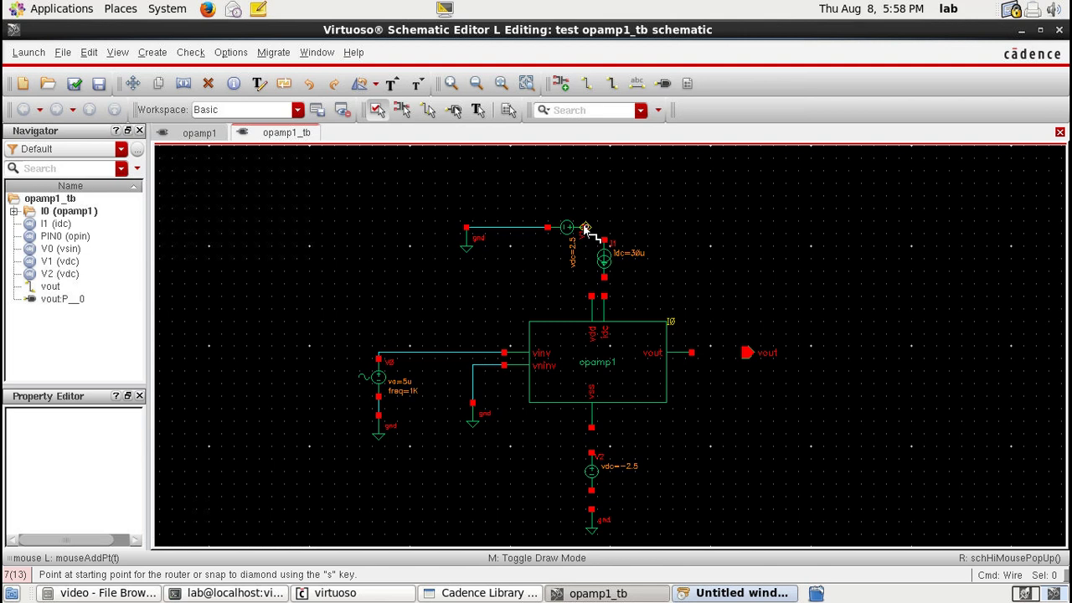
Wire the 2.5 V source to vdd and through the current source to idc, and the -2.5 V source between vss and gnd
click(584, 227)
click(603, 240)
click(591, 296)
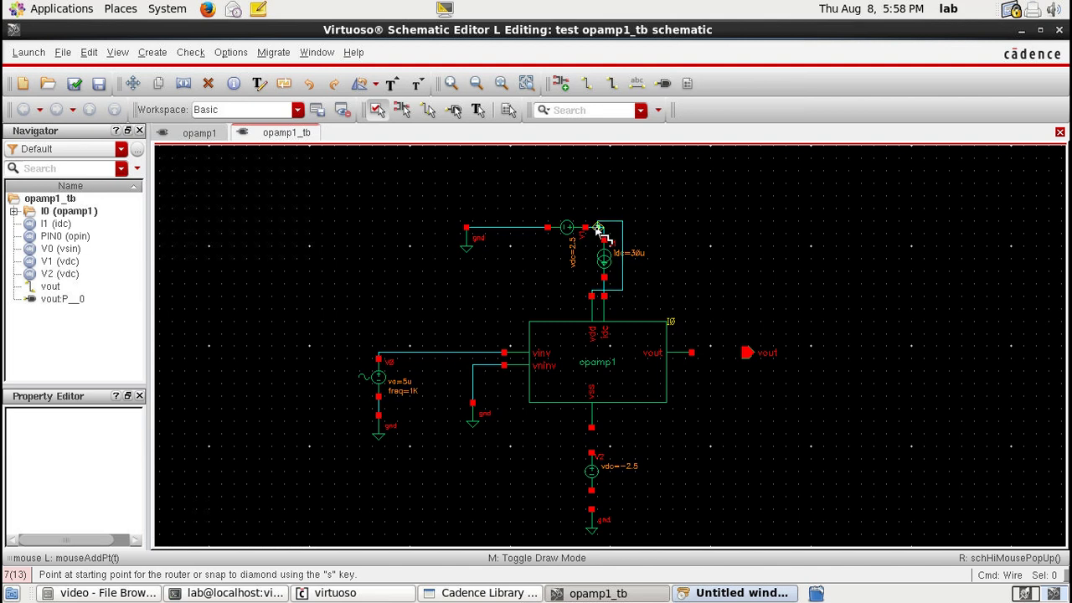
click(591, 428)
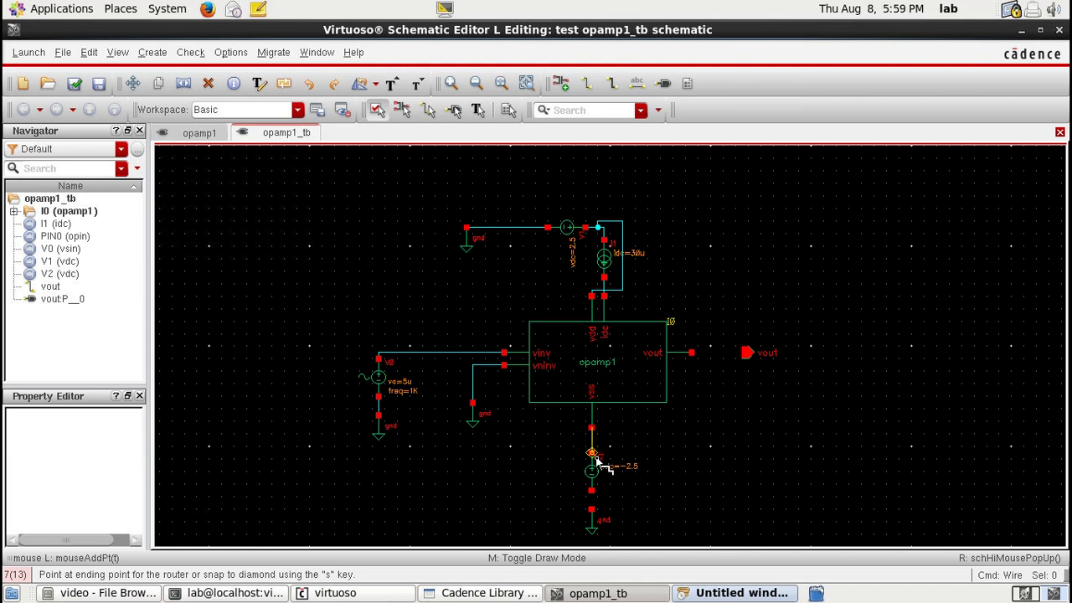
click(597, 460)
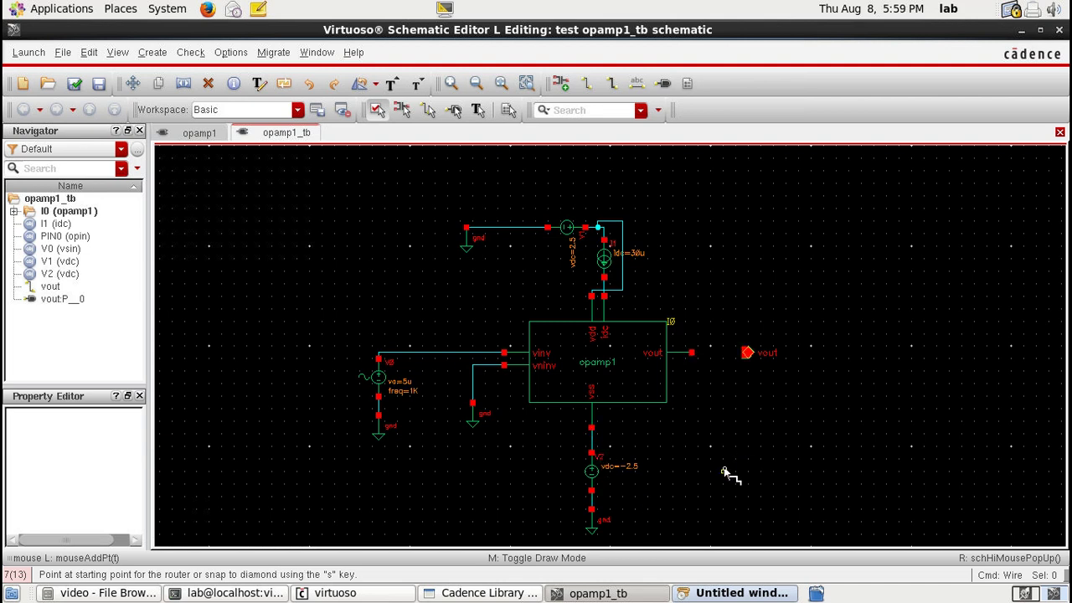
Wire the opamp1 output terminal to the vout pin, and check and save the testbench schematic
key(s)
key(s)
click(74, 83)
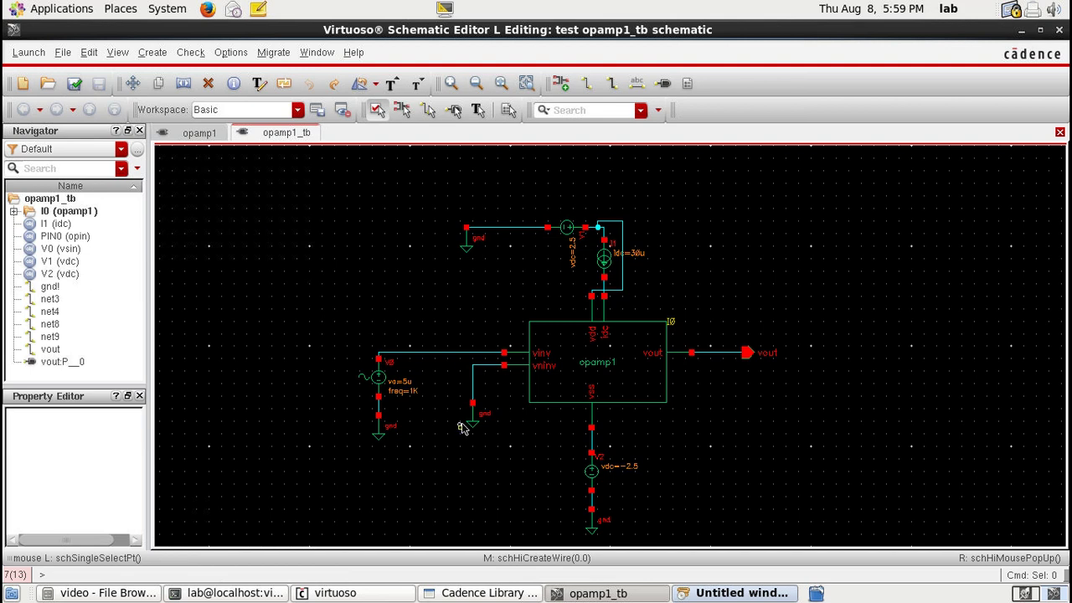
Launch ADE L for the testbench and add a transient analysis with a stop time of 5m
click(29, 52)
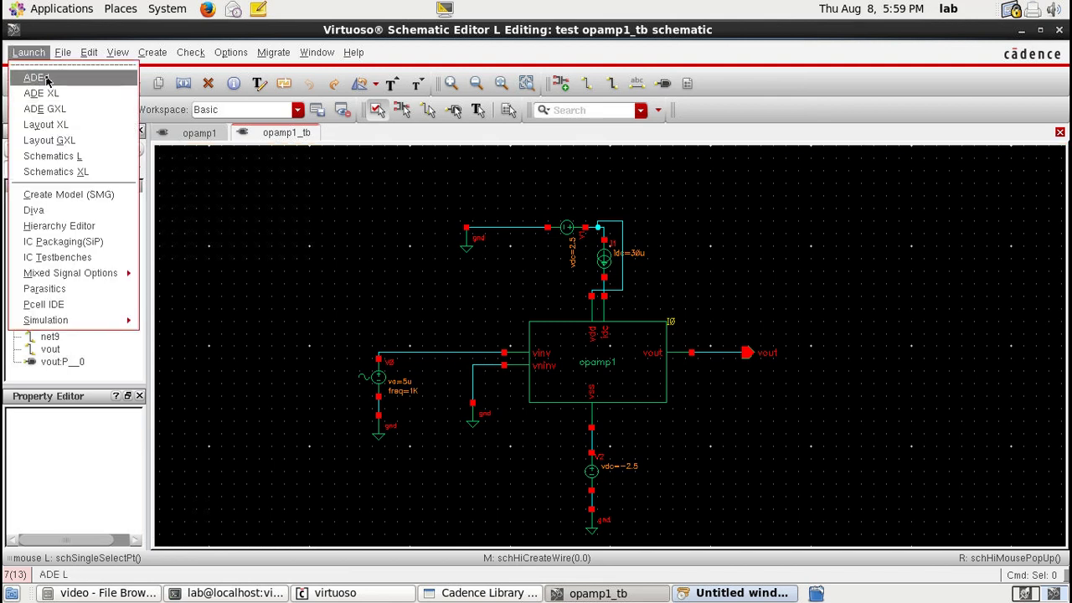
click(47, 79)
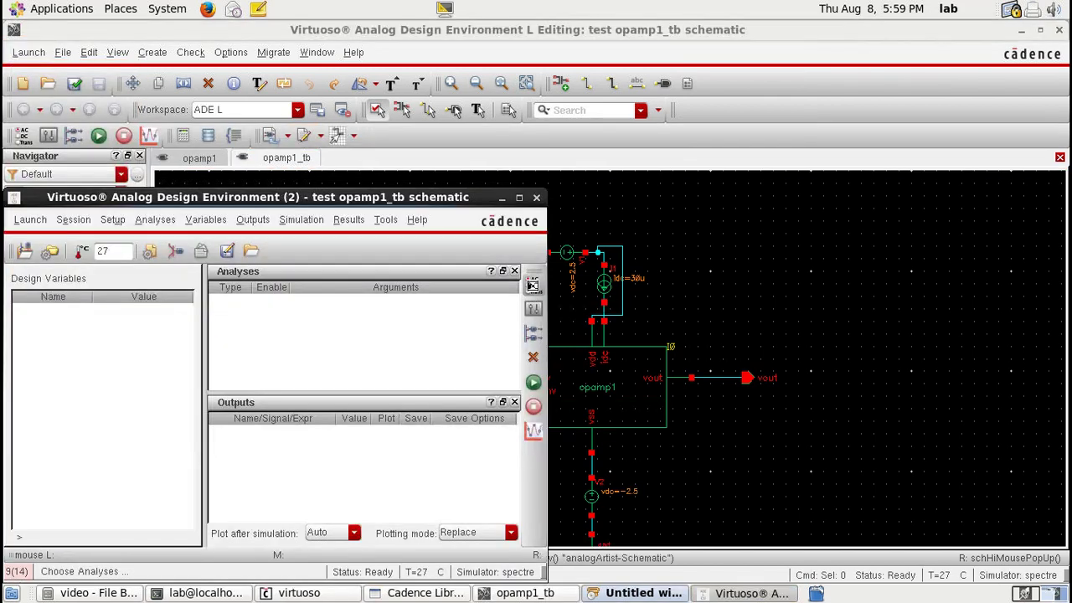
click(539, 289)
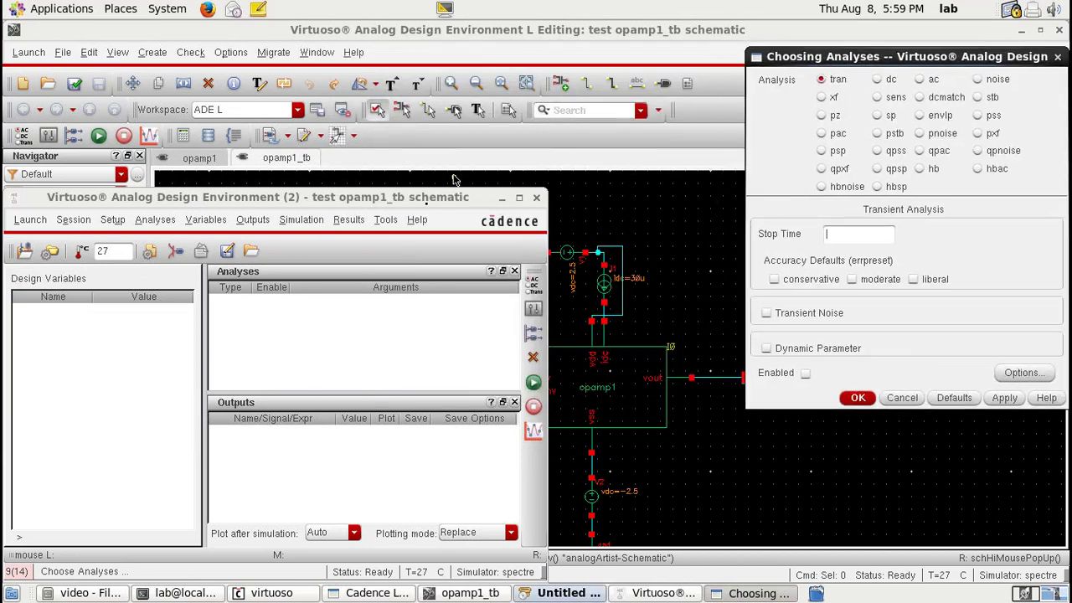
drag(414, 197, 432, 146)
click(835, 236)
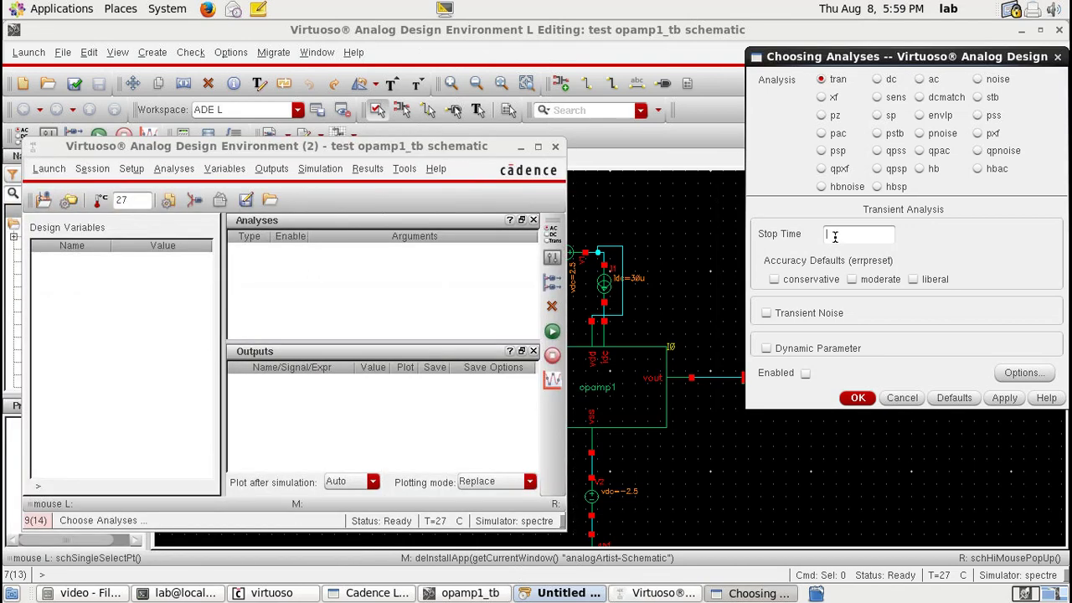
text(5m)
click(1000, 397)
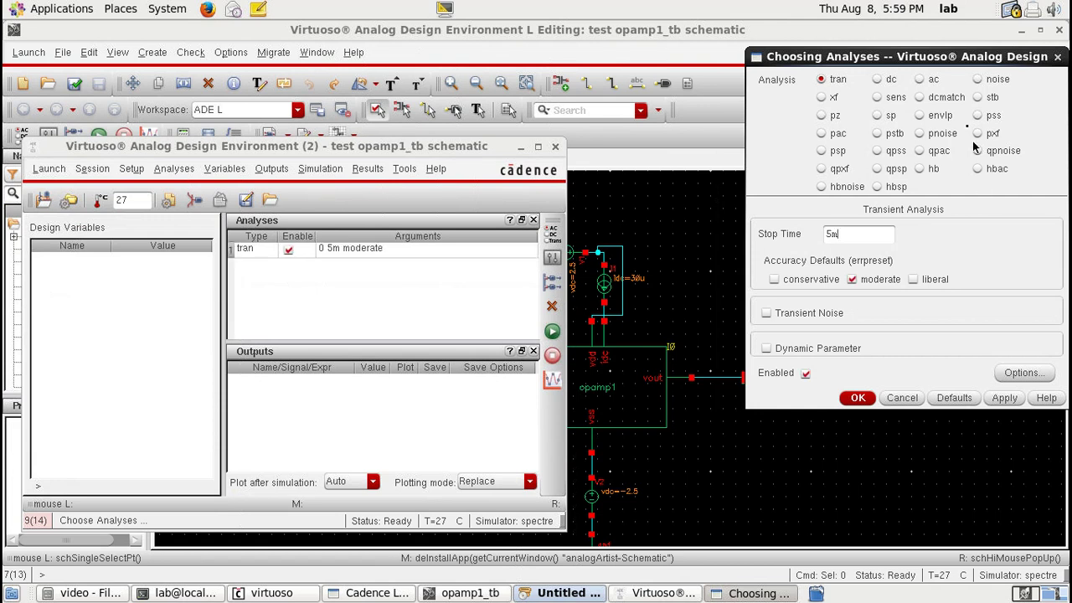
Set up a DC analysis that saves the operating point and sweeps the vsin source's DC voltage from 0 to 2.5
click(877, 78)
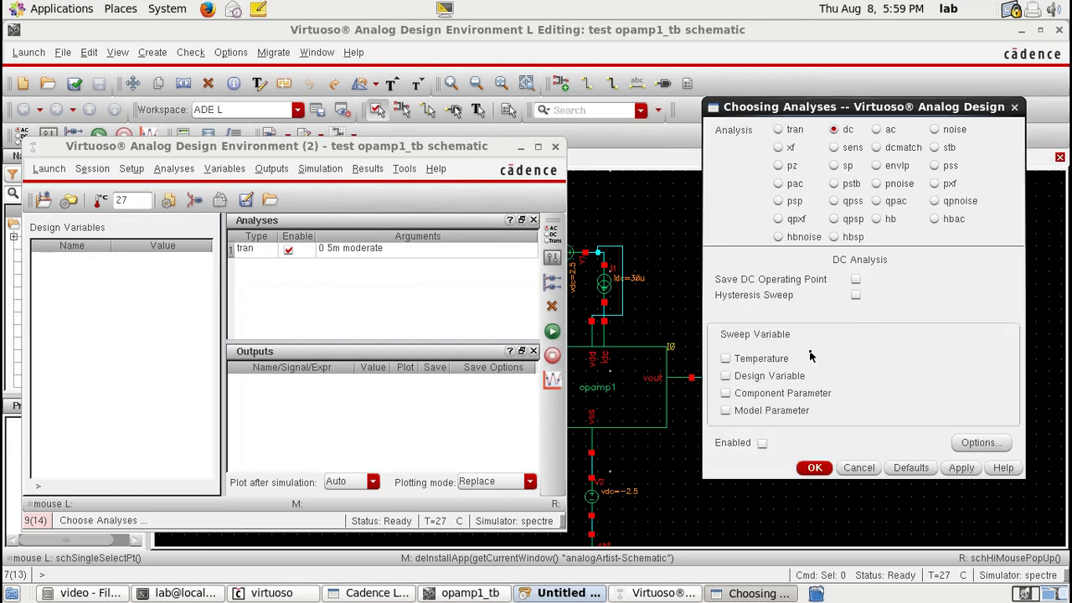
click(725, 392)
click(900, 320)
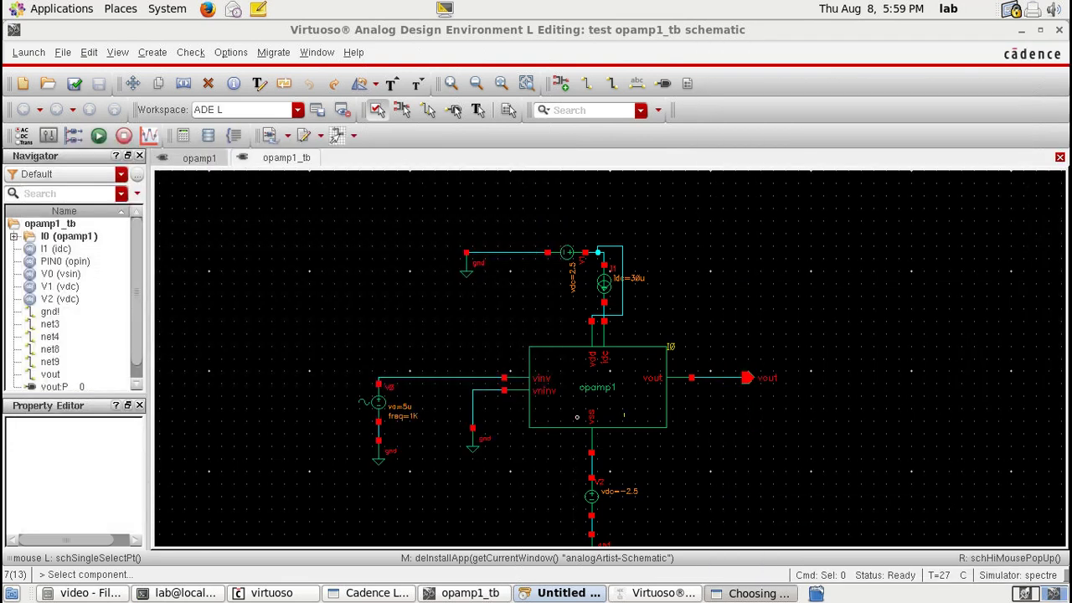
click(379, 402)
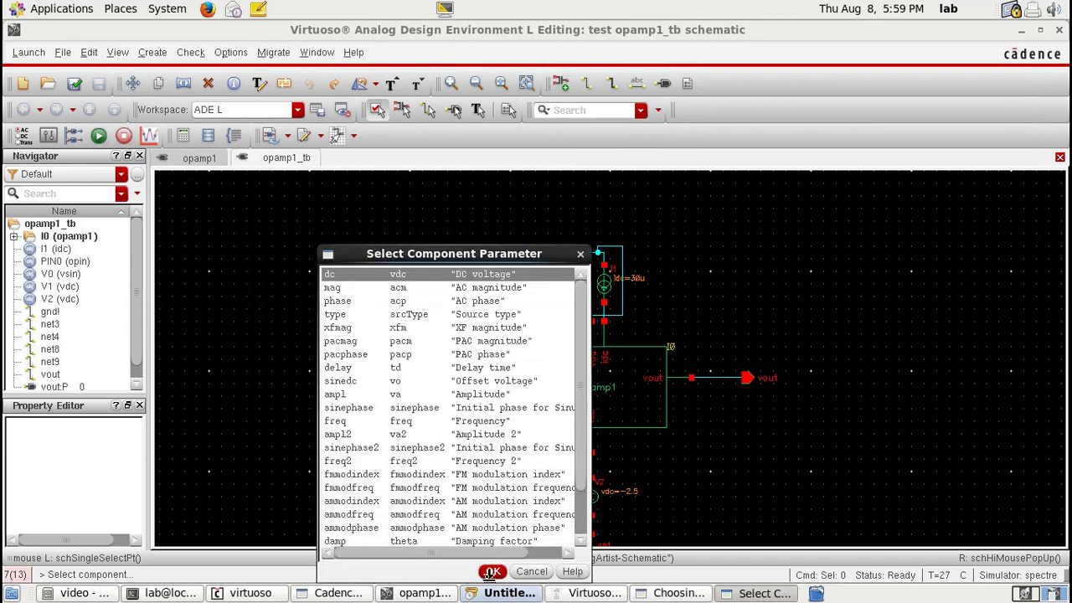
click(492, 572)
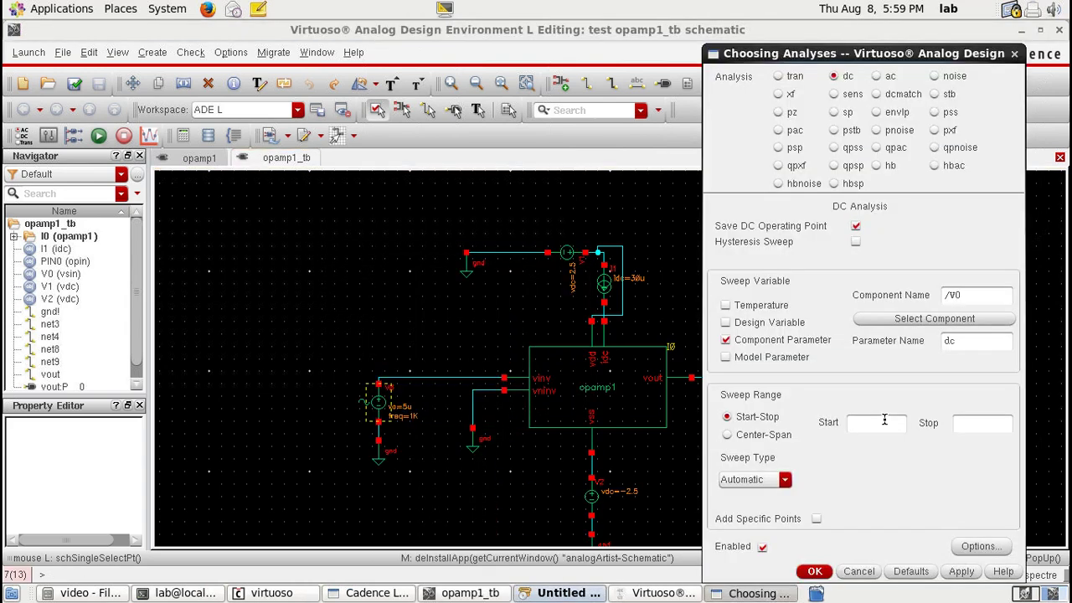
text(0)
click(973, 422)
text(5)
key(BackSpace)
text(2.5)
Add an AC analysis sweeping frequency from 10 to 1M, and move the simulation window clear of the schematic
click(876, 76)
click(905, 373)
text(10)
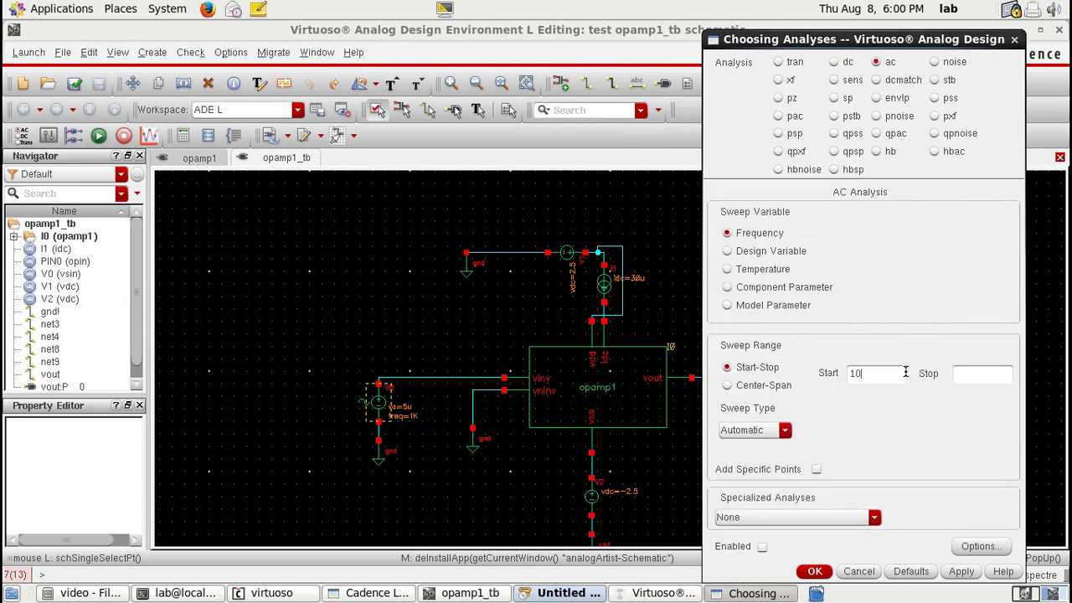
click(979, 377)
text(1M)
click(815, 572)
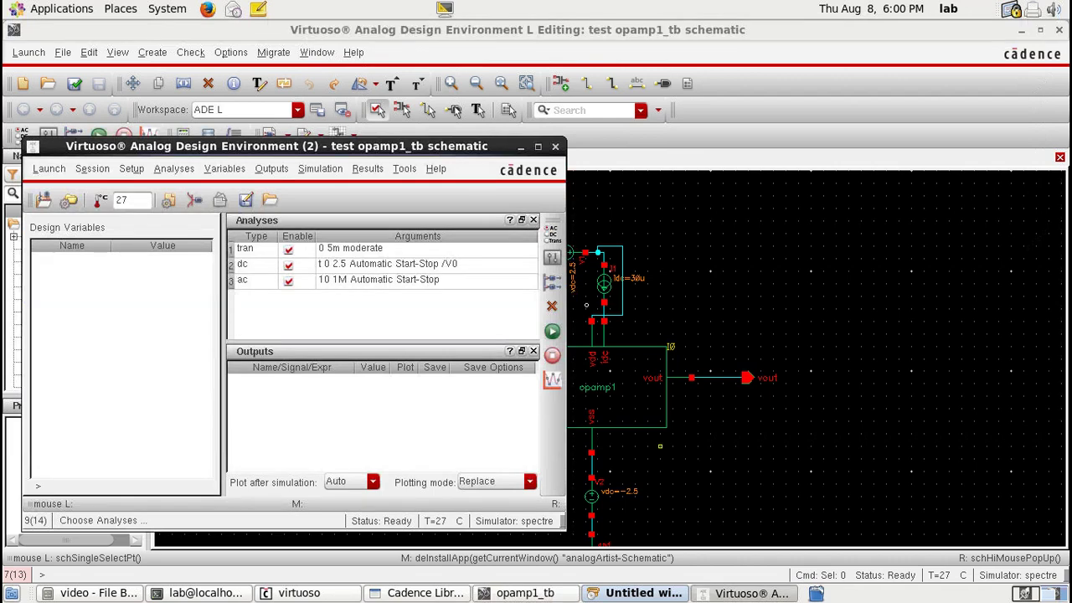
drag(344, 148, 142, 142)
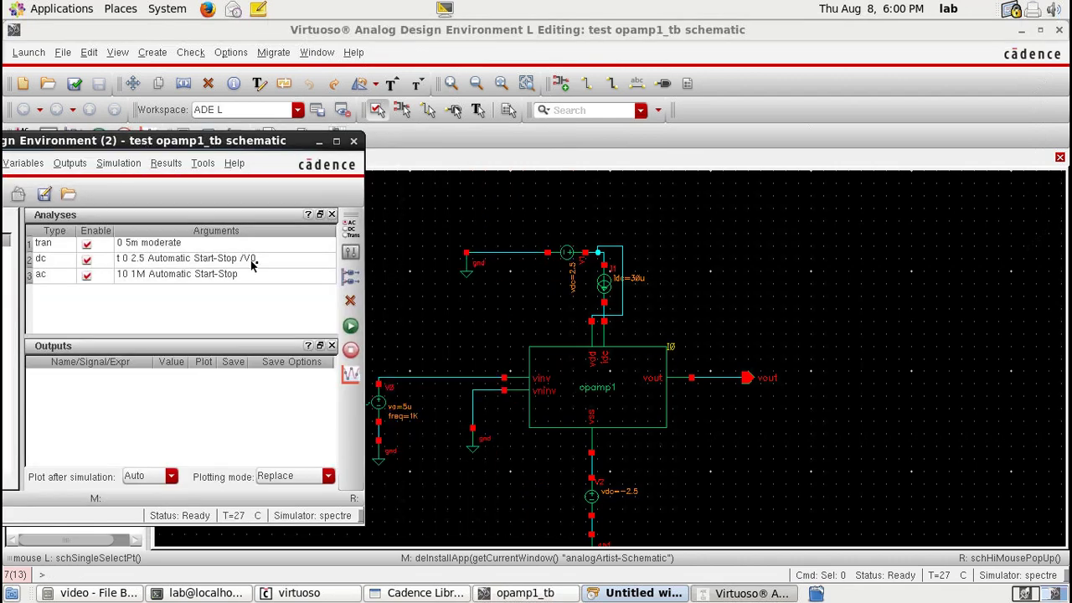
Set the opamp1 vinv input net and the vout net, picked from the schematic, as the outputs to plot
click(350, 252)
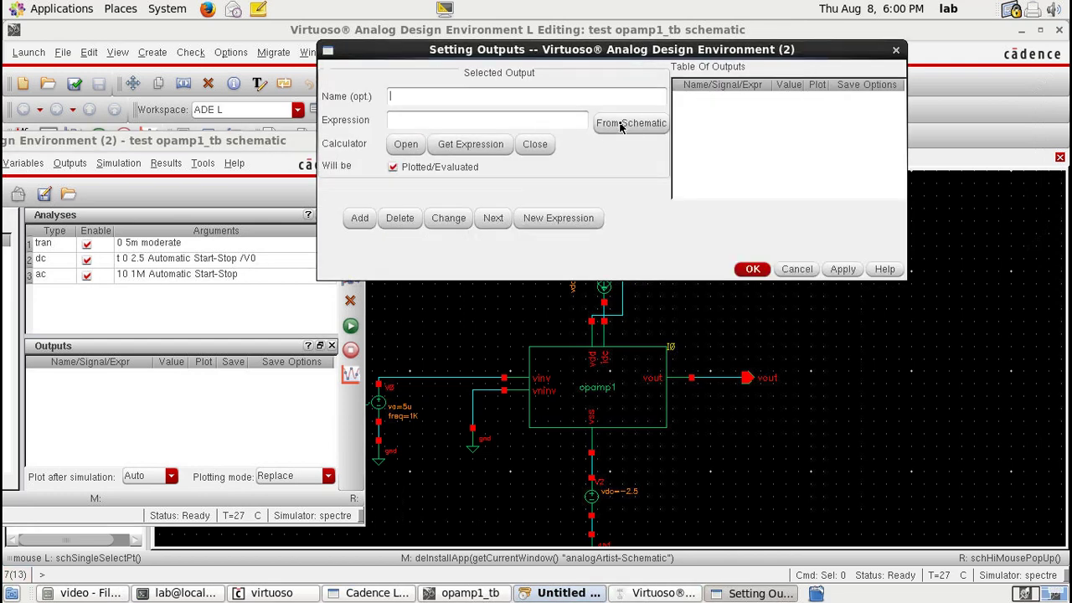
click(621, 124)
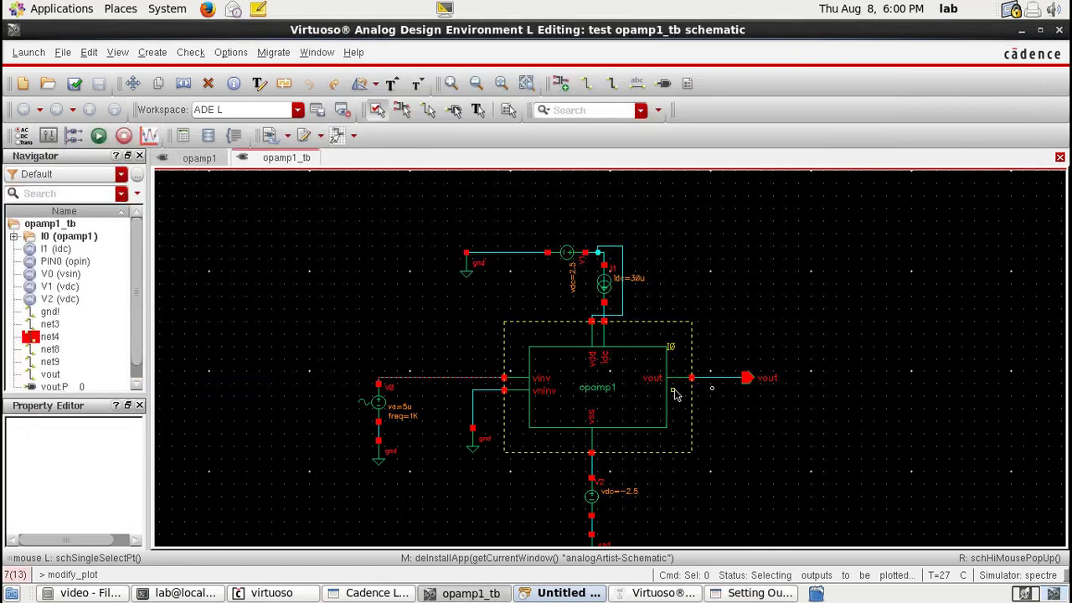
click(749, 379)
key(Escape)
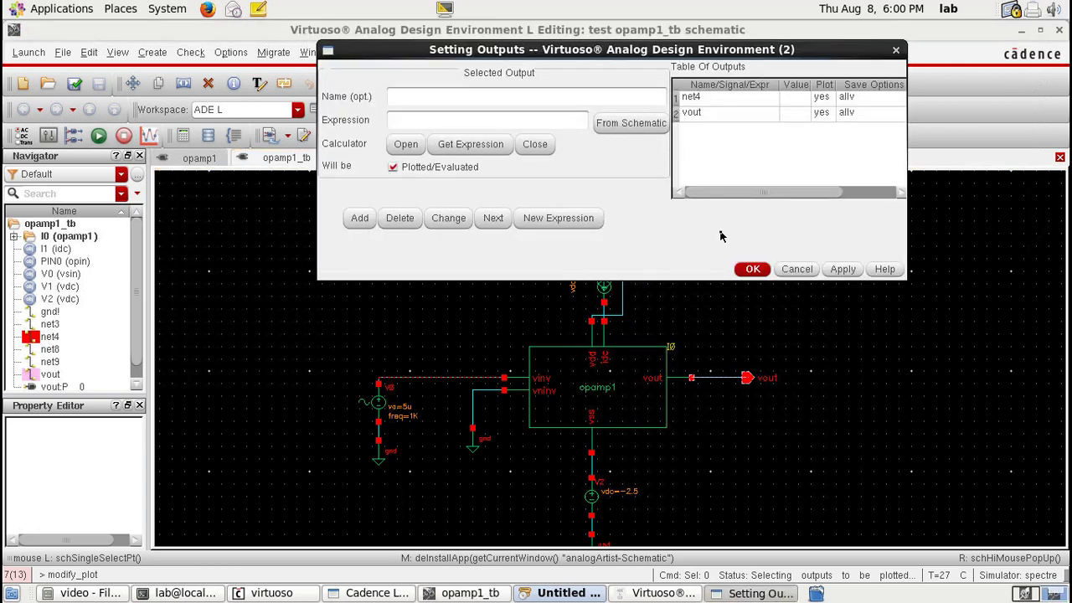
click(753, 269)
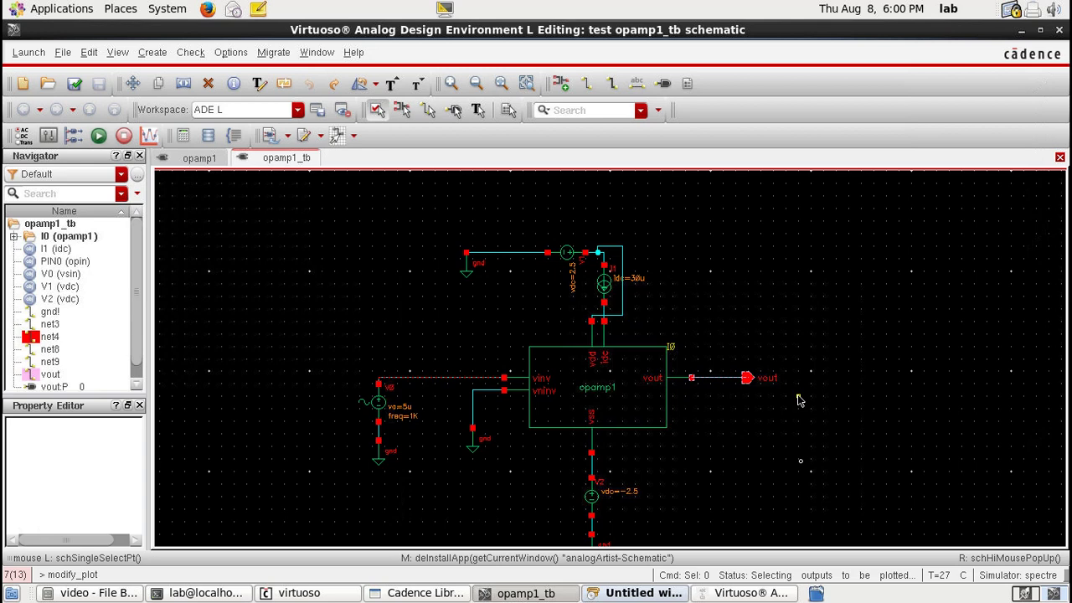
Run the opamp1_tb simulation with the transient, DC and AC analyses from the ADE L window
key(alt+Tab)
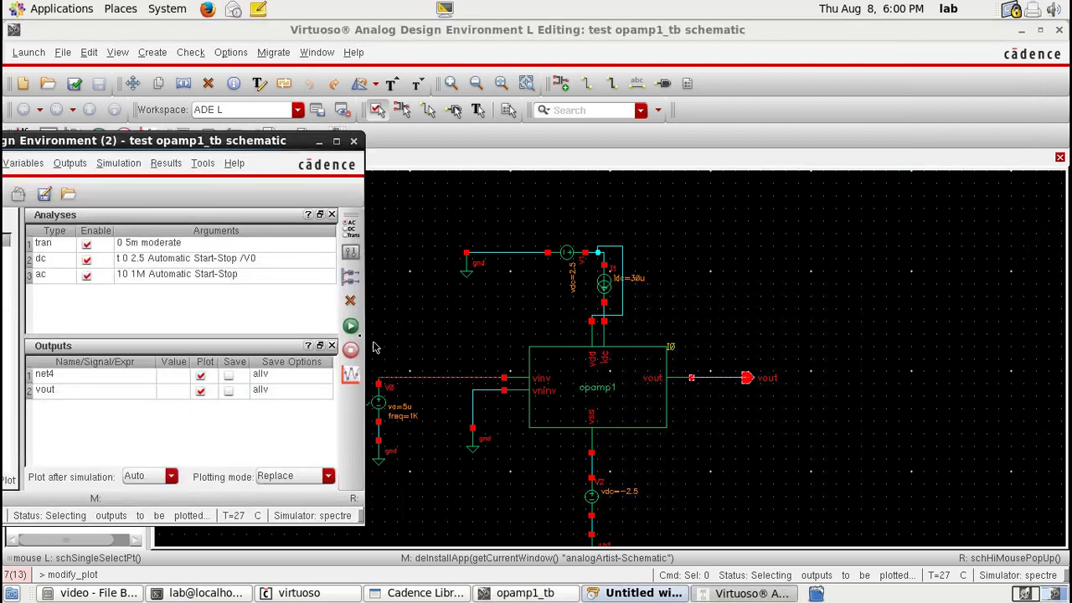
click(353, 330)
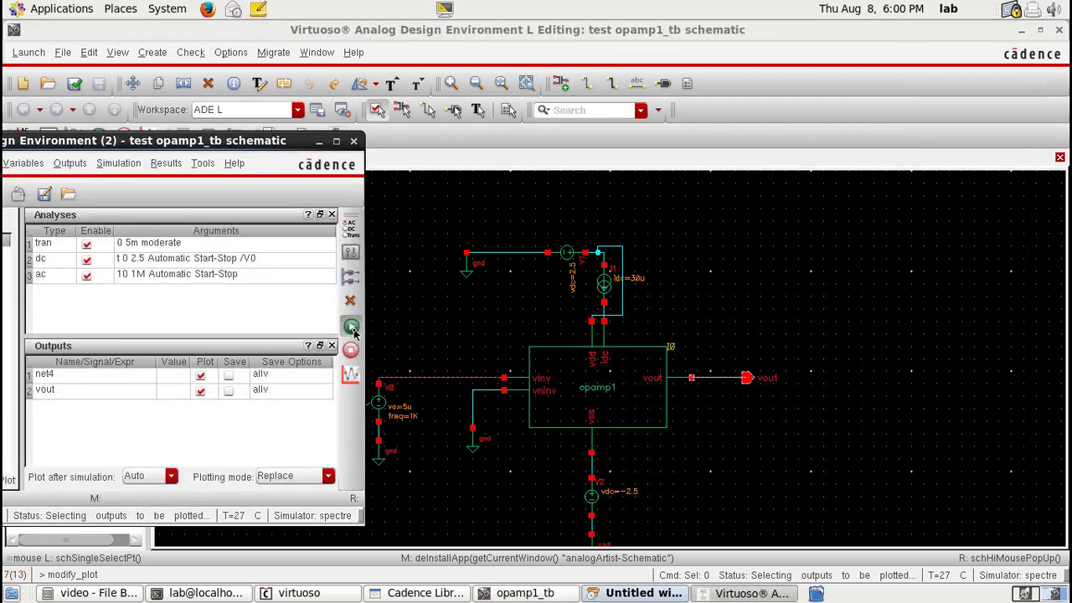
click(352, 327)
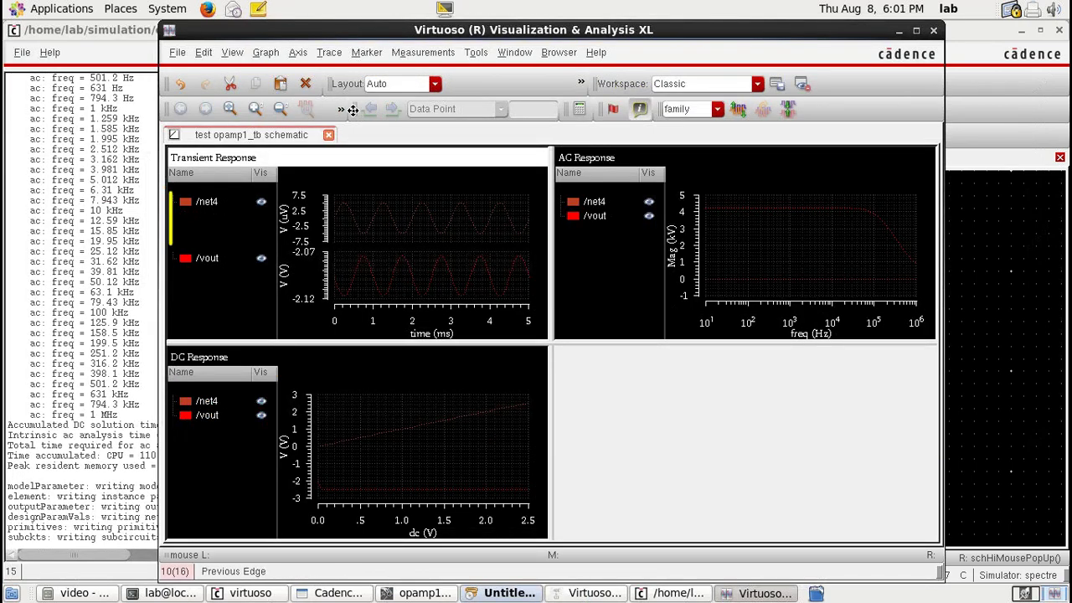
Set the waveform layout to Card and highlight the net4 trace in the transient response
drag(352, 109, 379, 110)
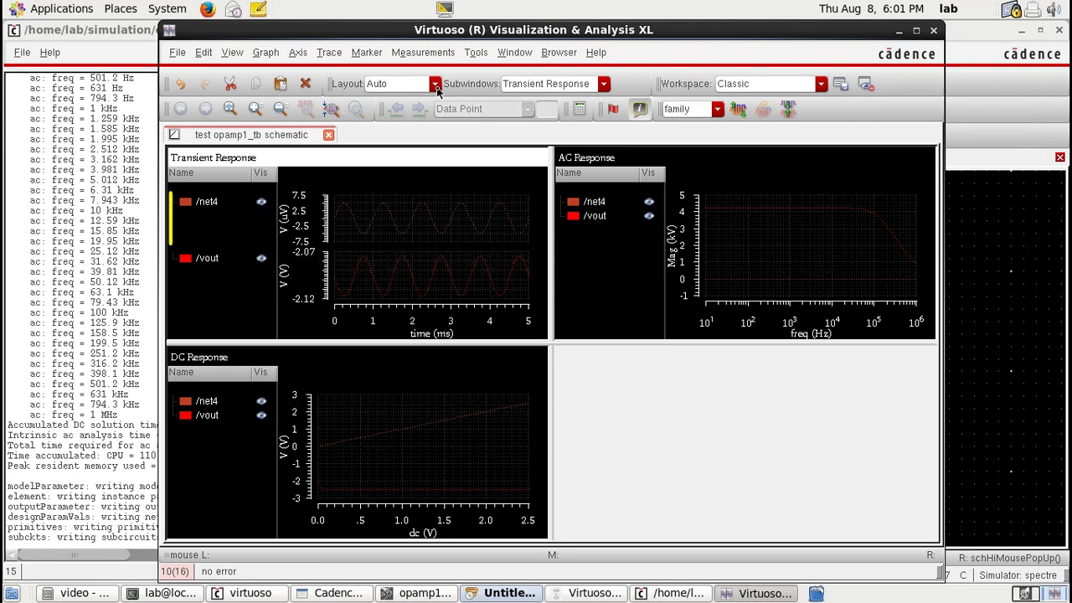
click(434, 87)
click(417, 113)
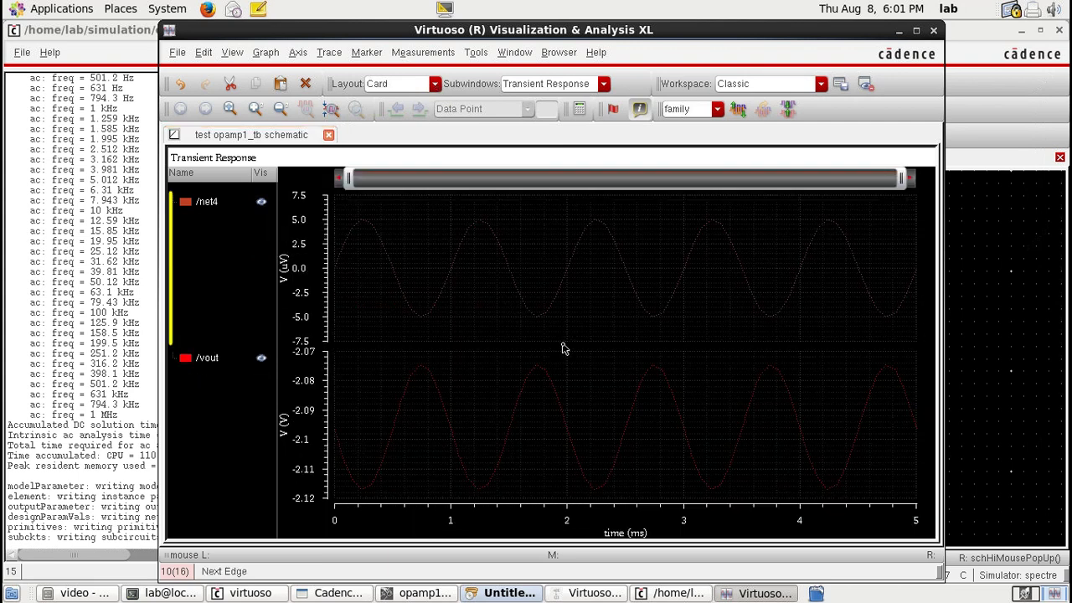
click(521, 309)
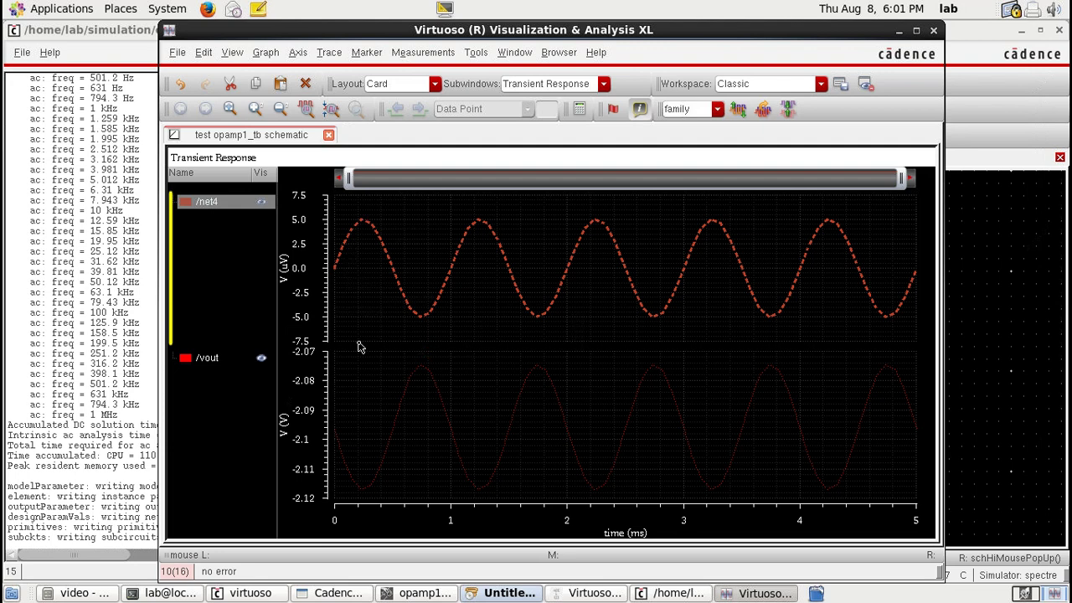
mouse_move(423, 371)
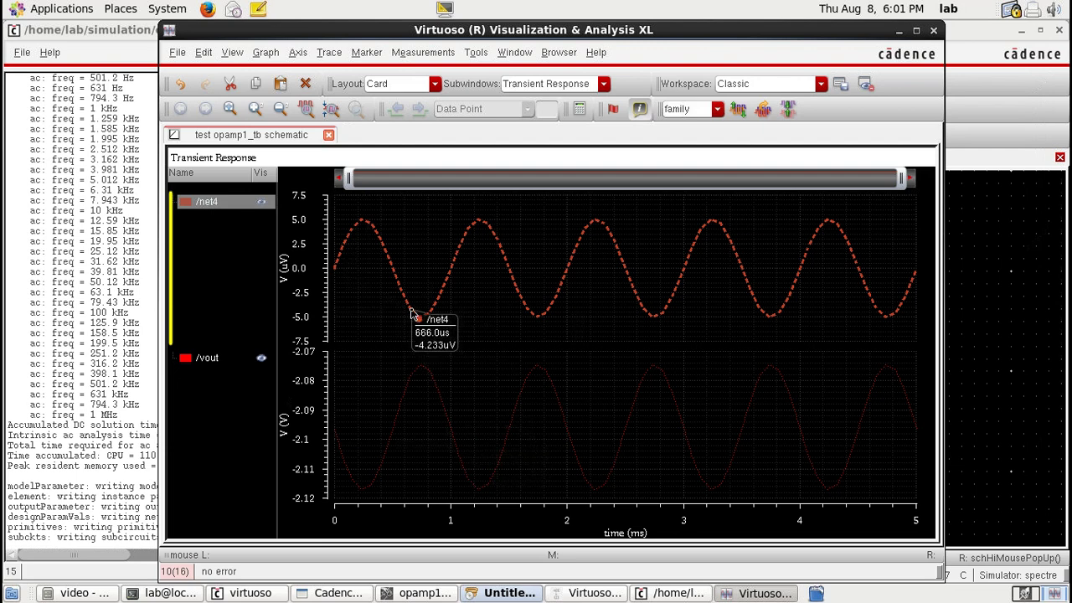
Maximize the waveform window to compare the net4 and vout transient traces, restore its size and close it
click(918, 35)
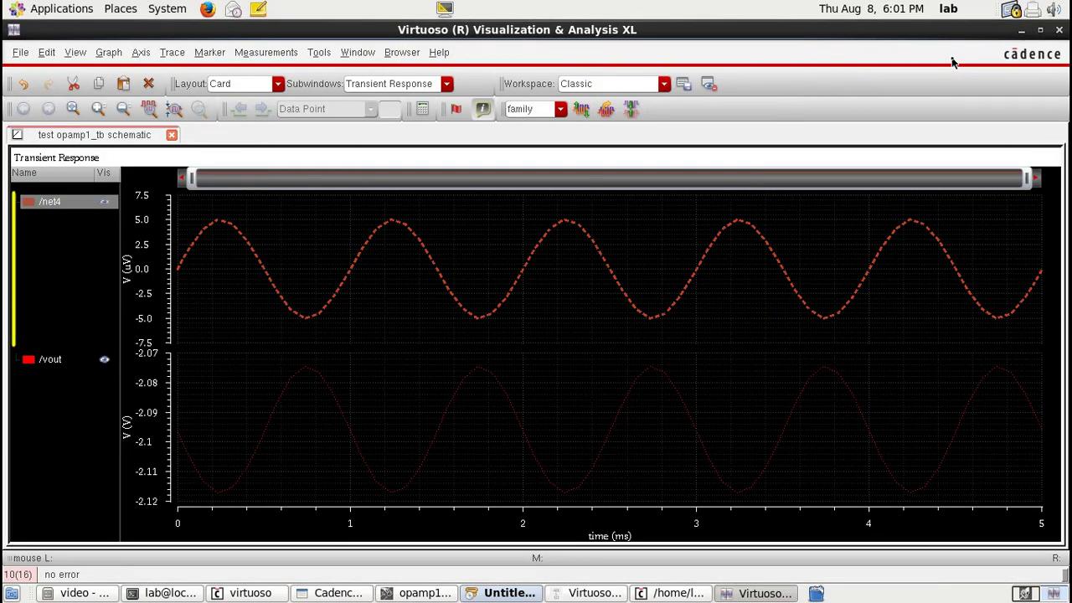
click(1040, 29)
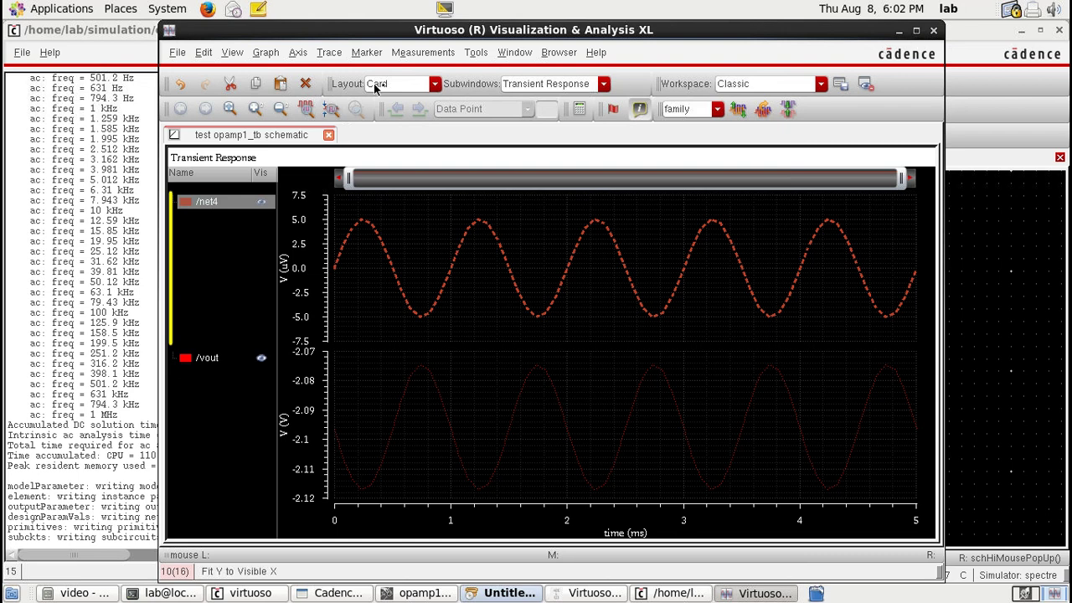
click(932, 30)
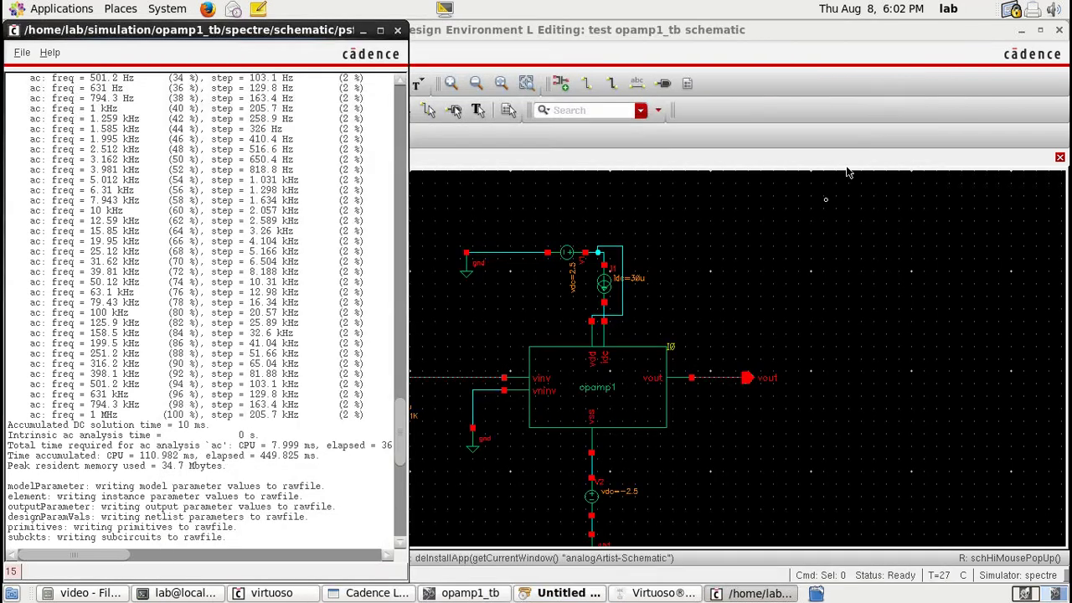
Create a layout view of opamp1 from its schematic in Layout XL and generate the instances, I/O pins and PR boundary from source
click(762, 333)
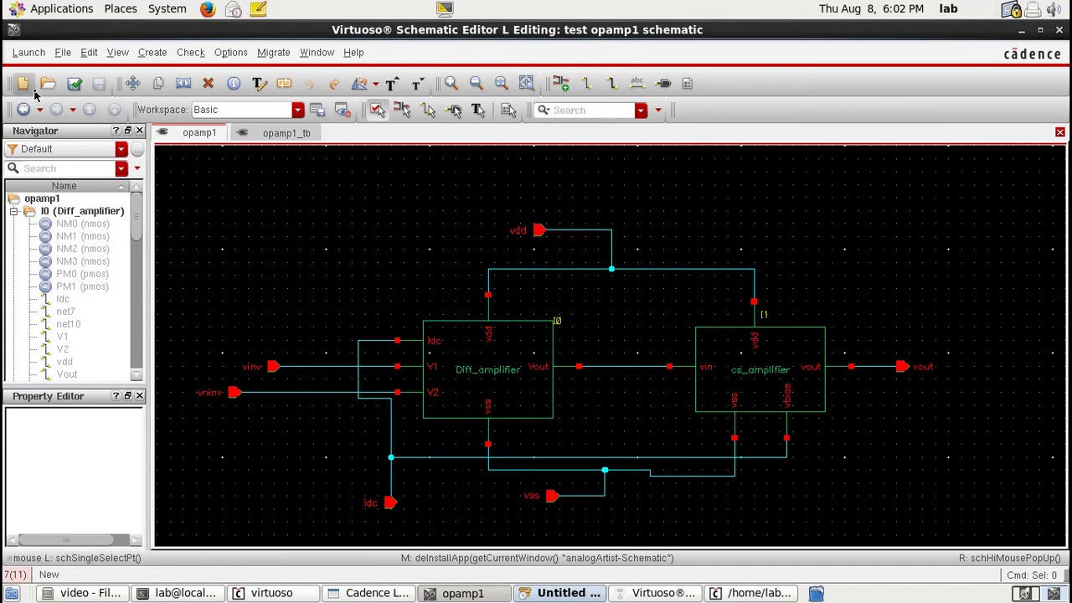
click(29, 52)
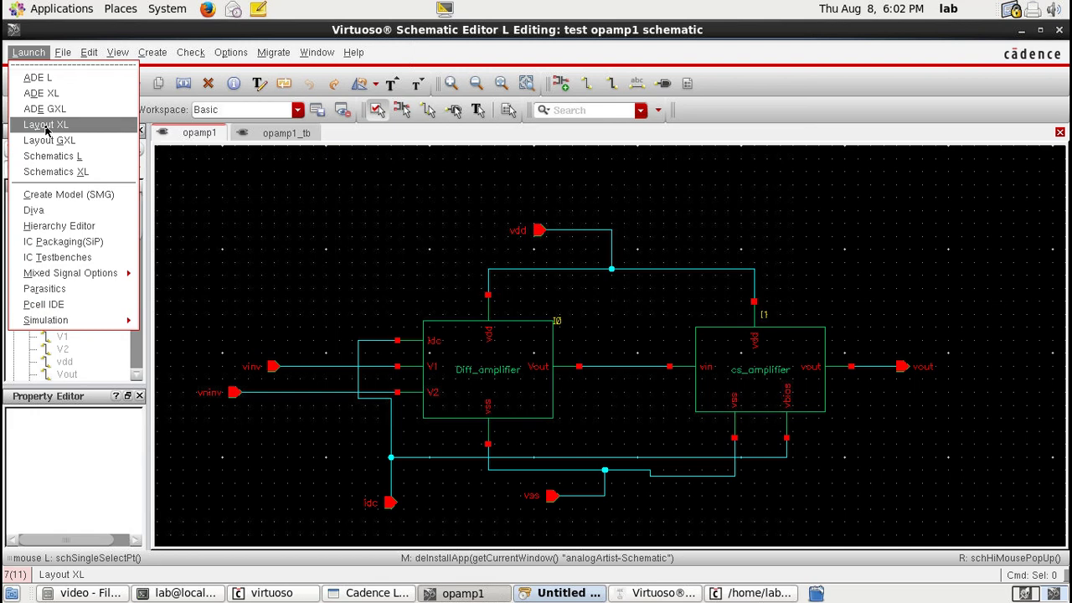
click(46, 124)
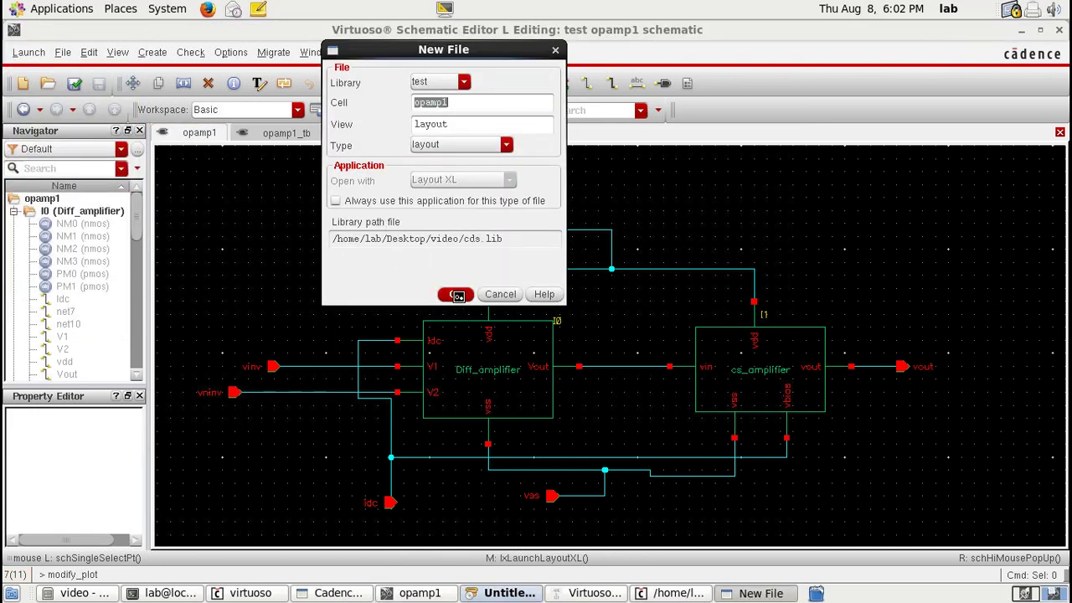
click(458, 296)
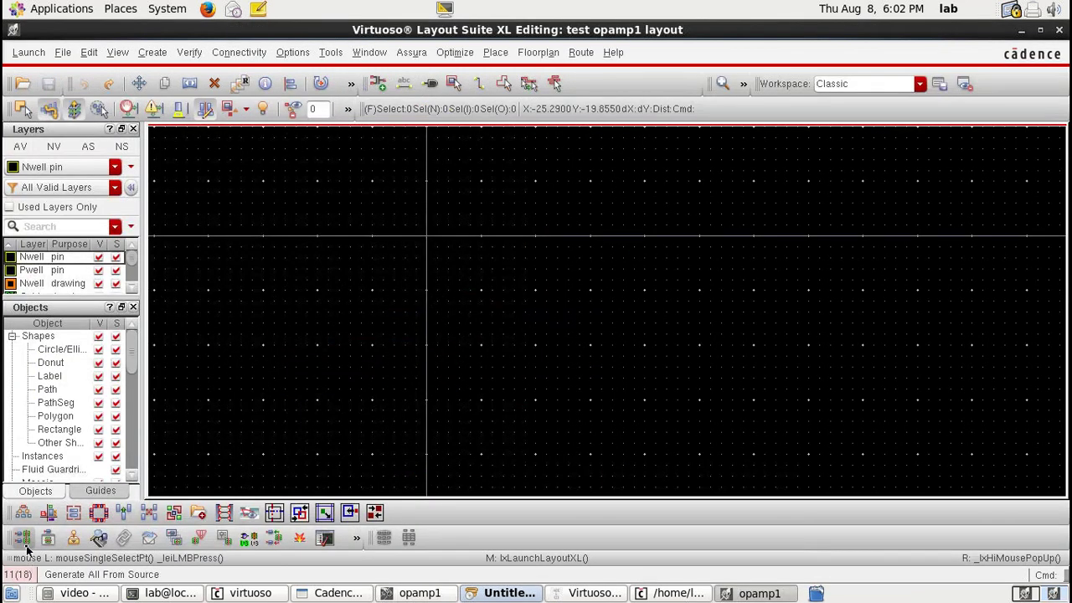
click(23, 536)
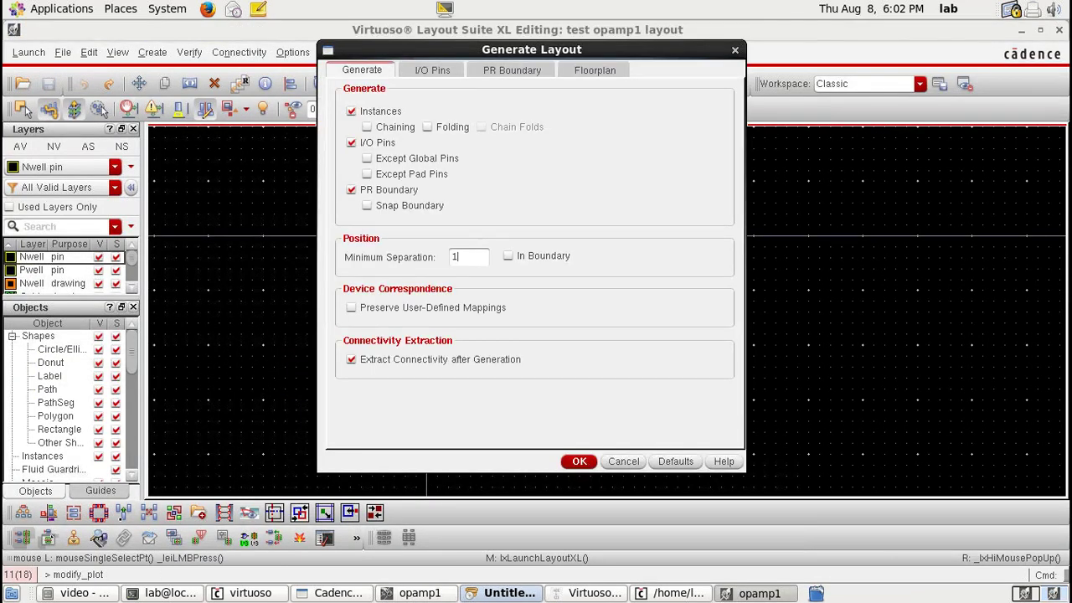
click(566, 461)
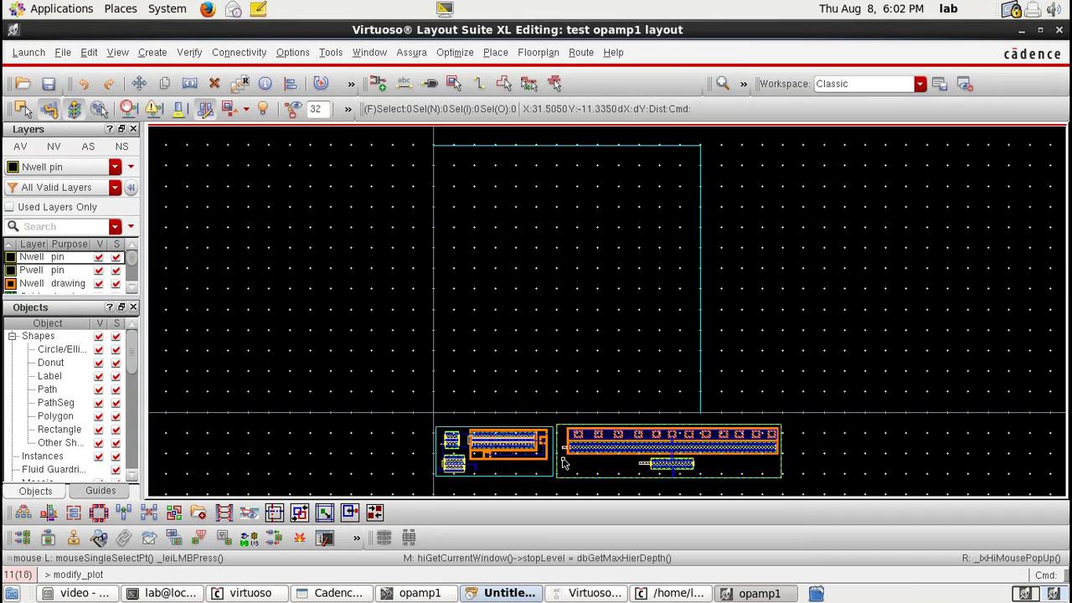
Stretch the PR boundary wider and lower its top edge, and place the amplifier instances inside it as in the schematic
key(s)
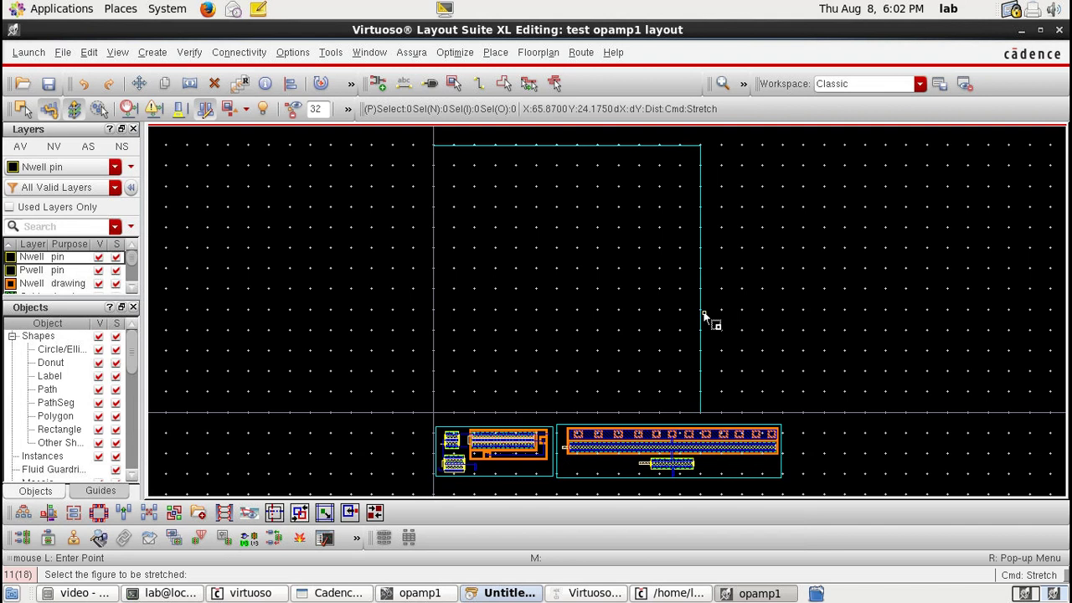
drag(703, 316, 801, 316)
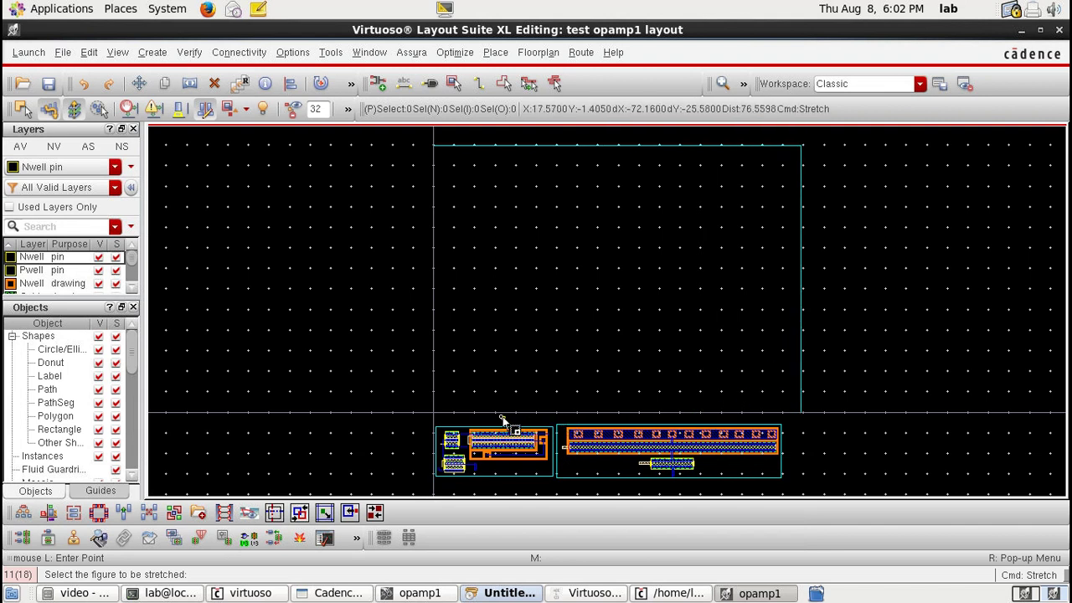
key(Escape)
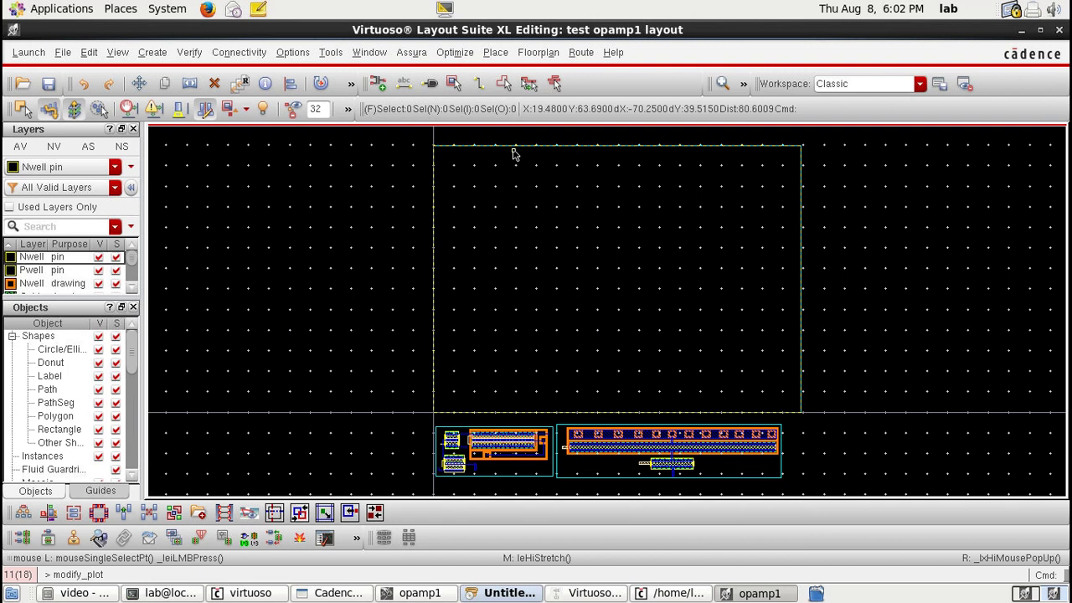
drag(514, 154, 513, 303)
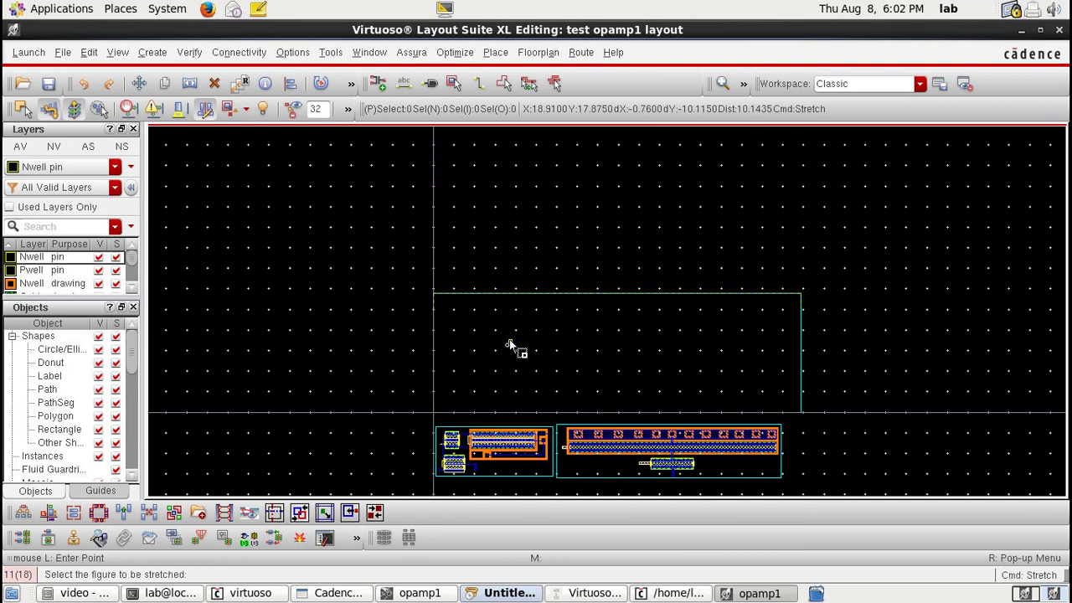
click(176, 539)
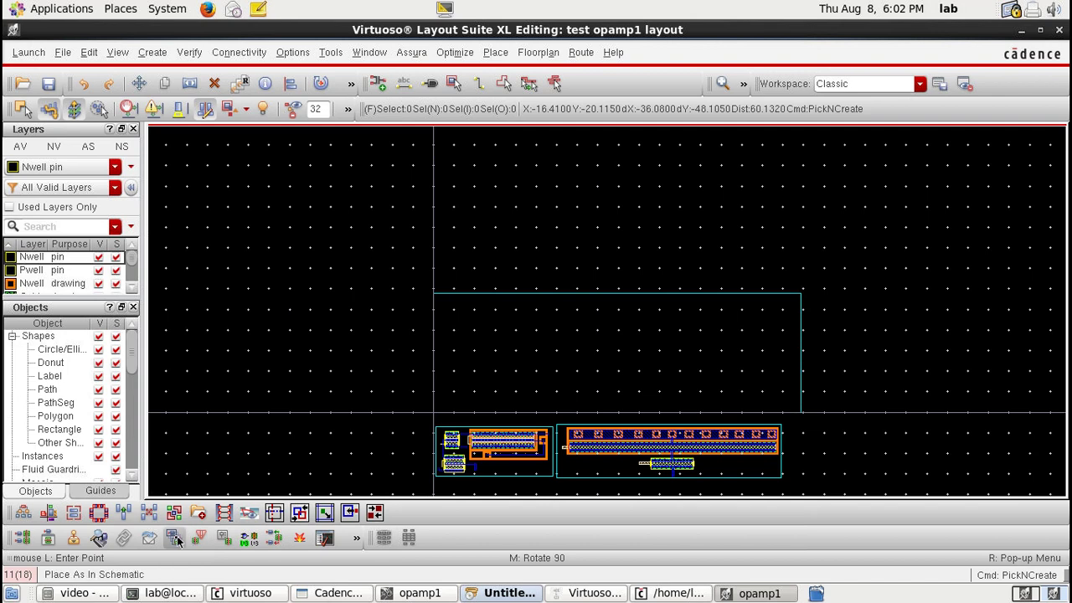
click(617, 436)
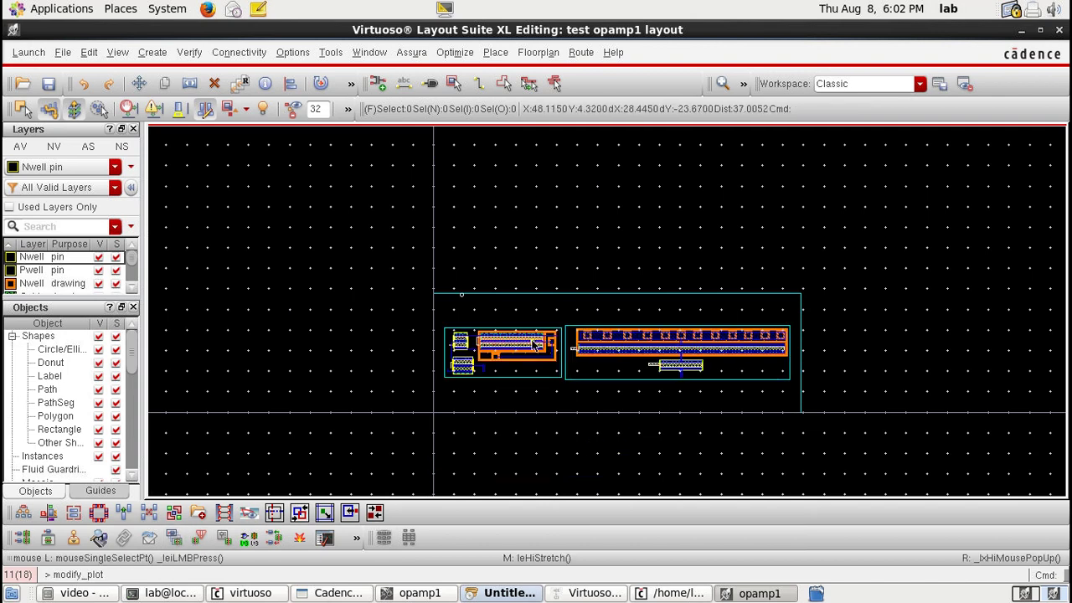
Display the incomplete nets of both amplifier instances and the I/O pins, and inspect the input pin connections
key(shift+n)
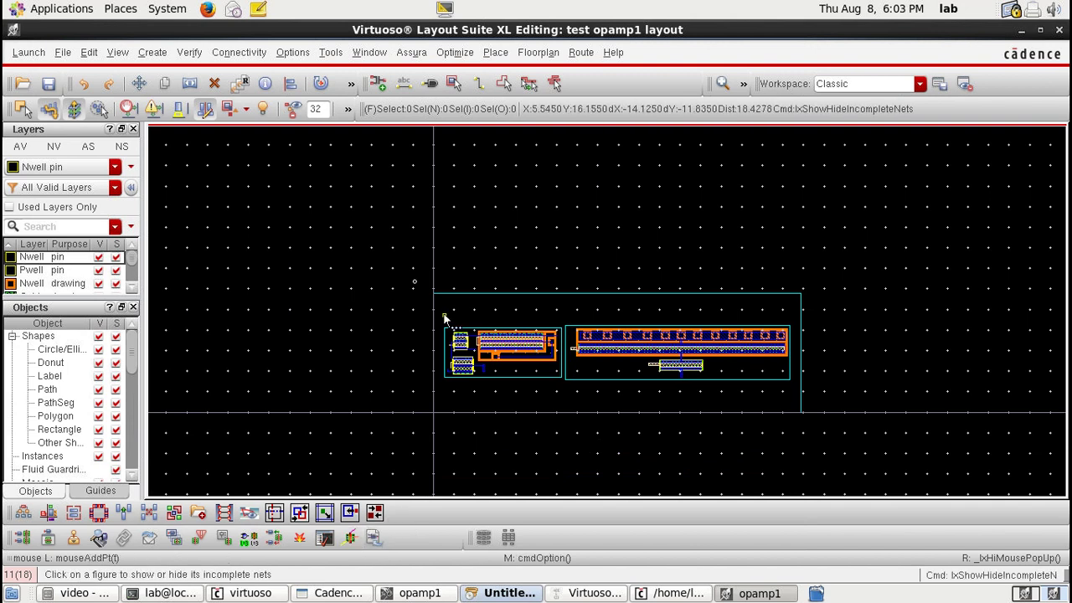
click(617, 425)
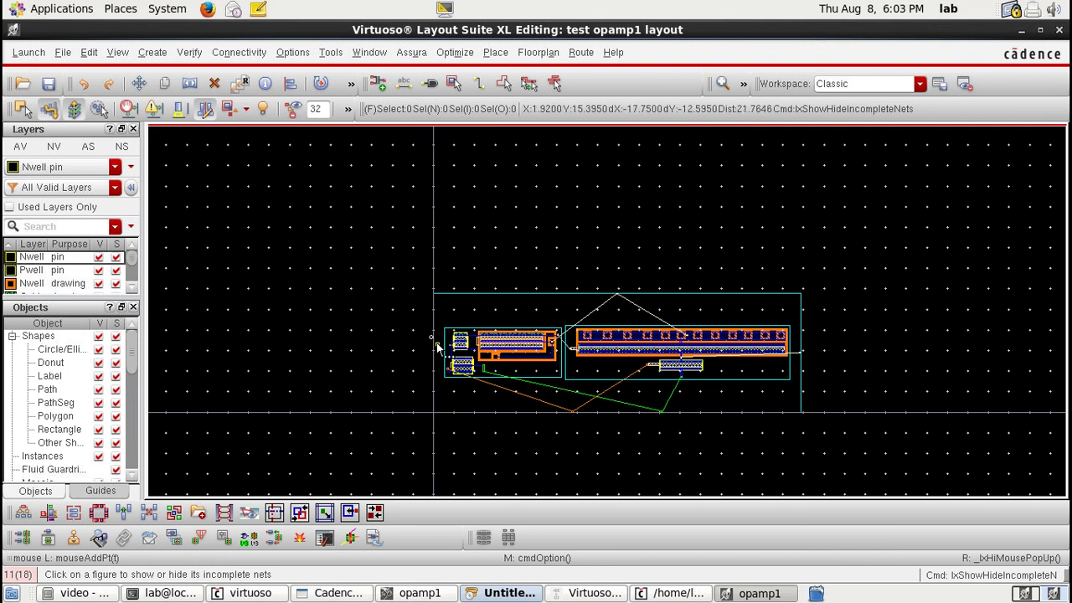
drag(407, 277, 896, 460)
scroll(446, 357, up, 3)
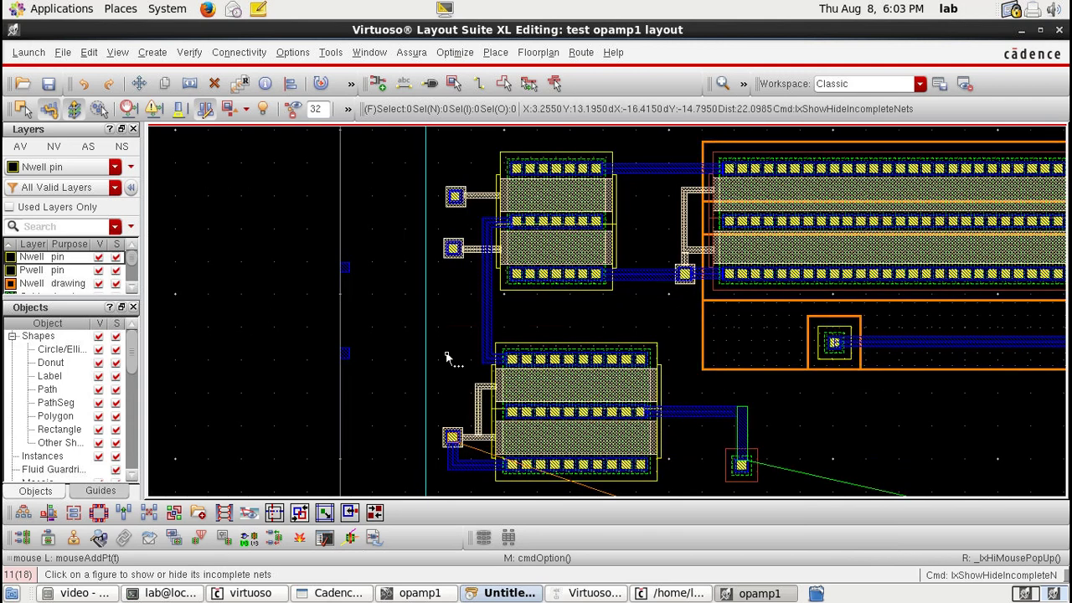
scroll(446, 357, down, 1)
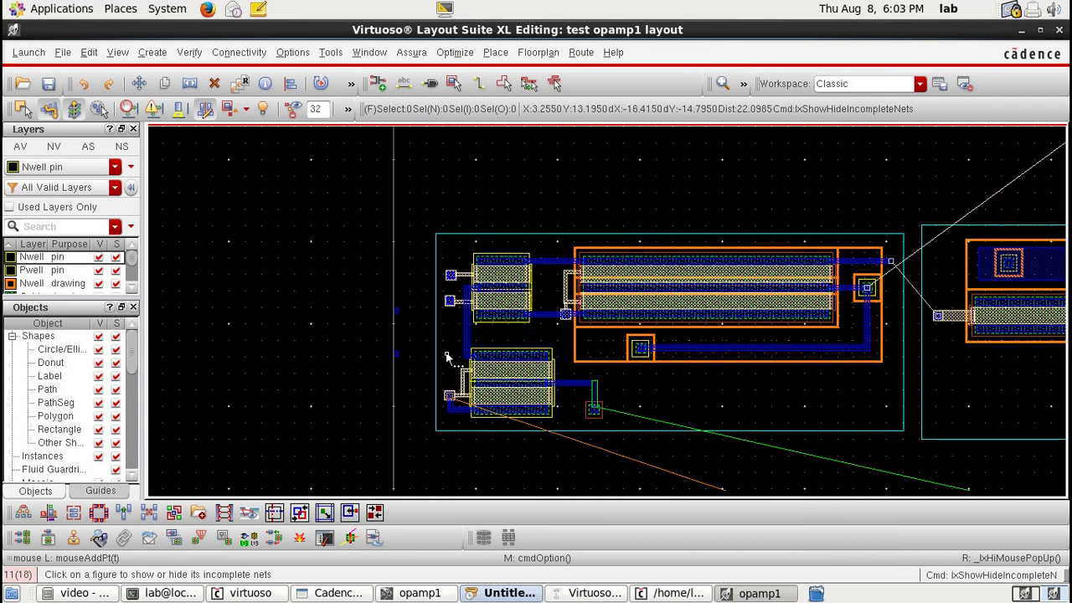
click(413, 377)
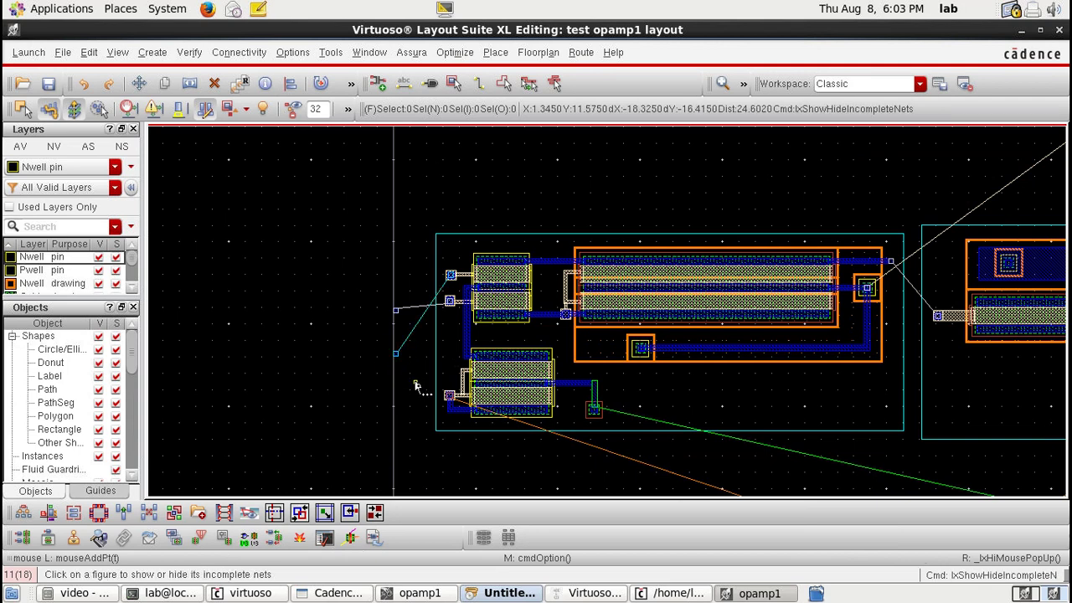
scroll(467, 378, down, 2)
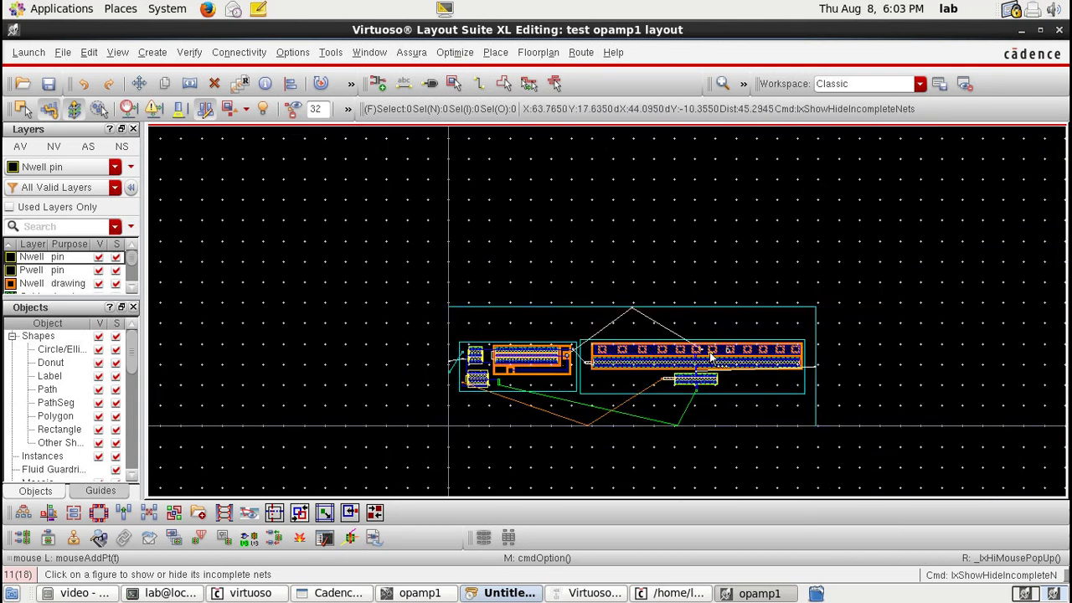
scroll(456, 364, up, 2)
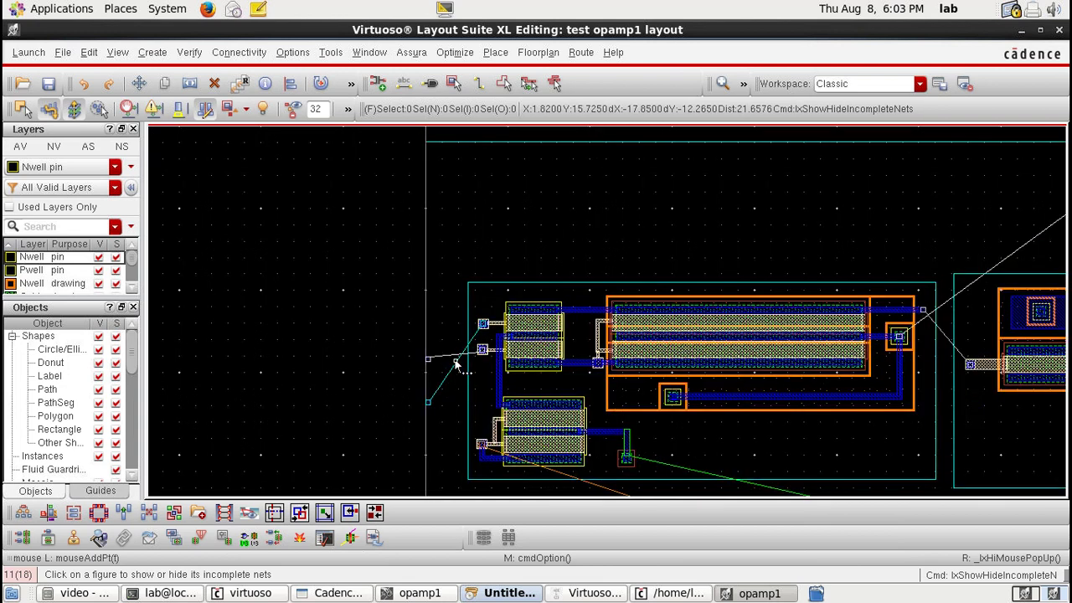
Move the two input pins along the PR boundary's vertical edge to align with the first amplifier's input contacts
click(1021, 29)
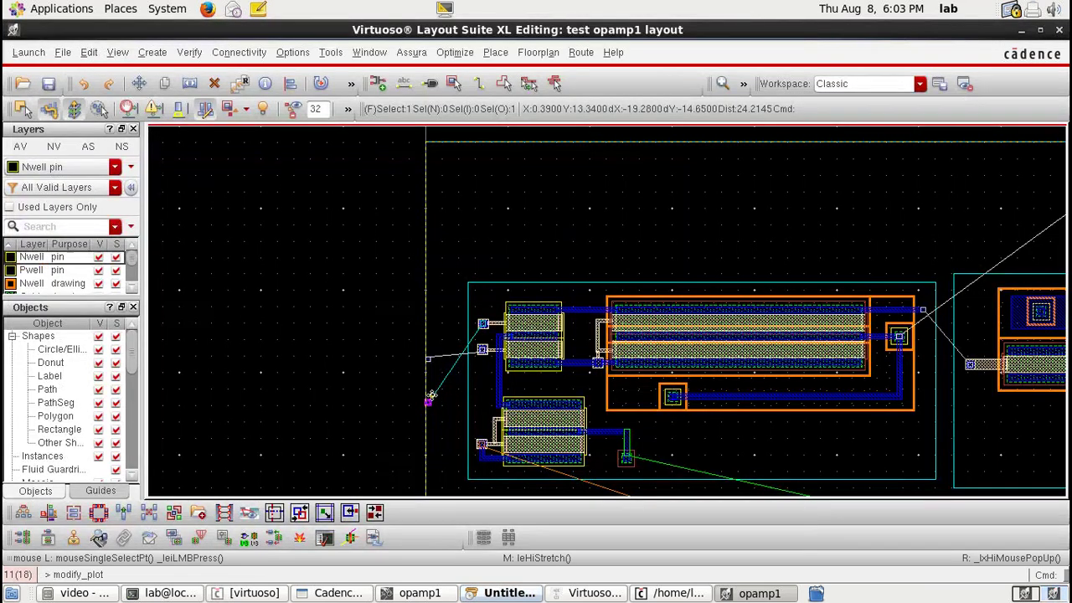
drag(429, 401, 435, 379)
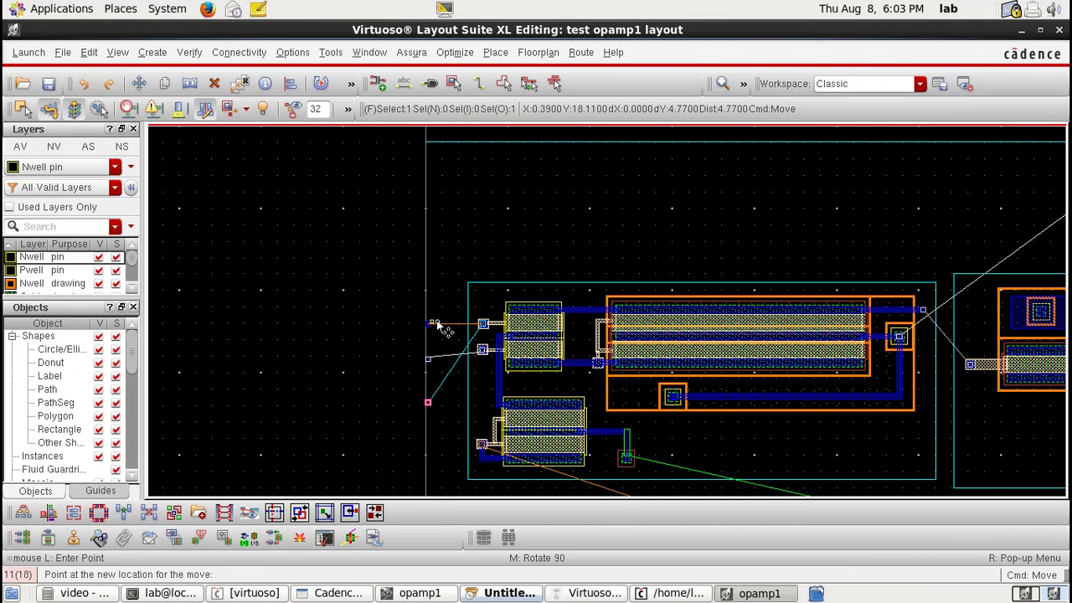
click(430, 350)
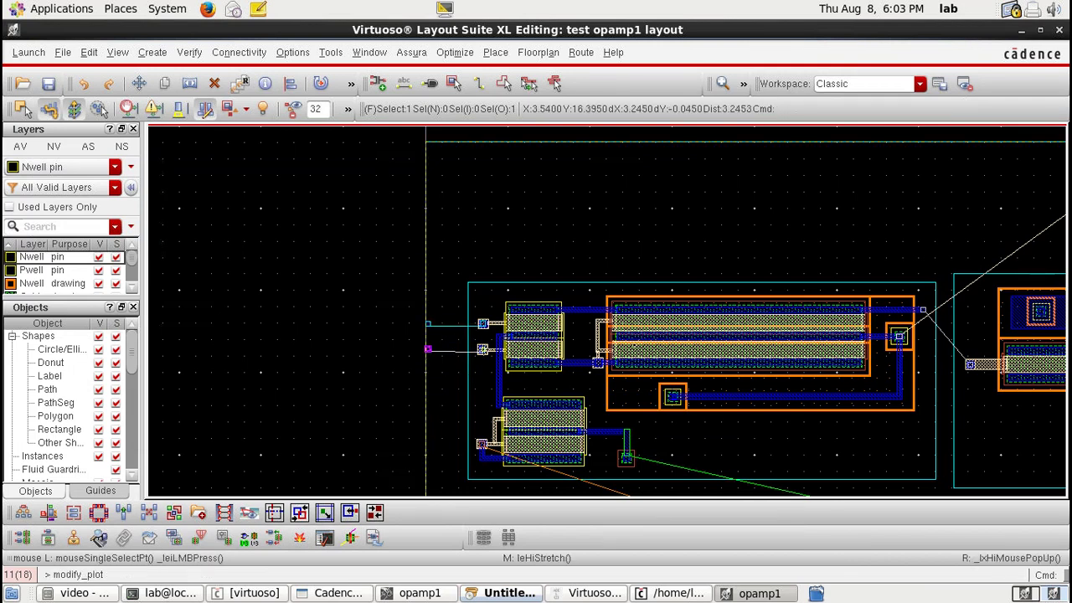
Examine the incomplete net lines linking the two amplifier instances with the pins on the PR boundary's lower and upper edges
scroll(838, 400, down, 2)
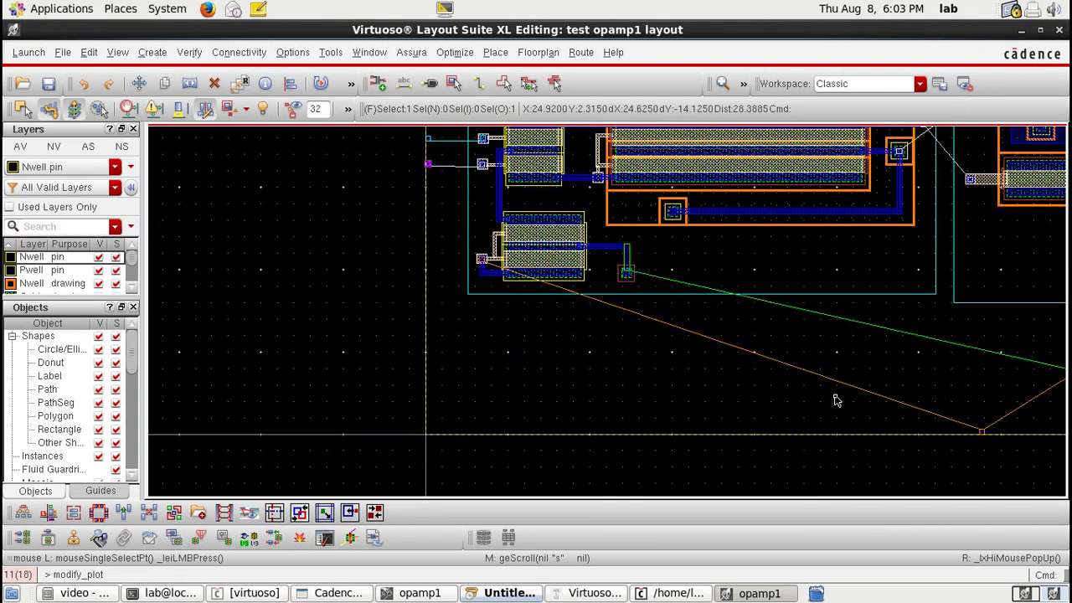
shift+scroll(835, 399, right, 3)
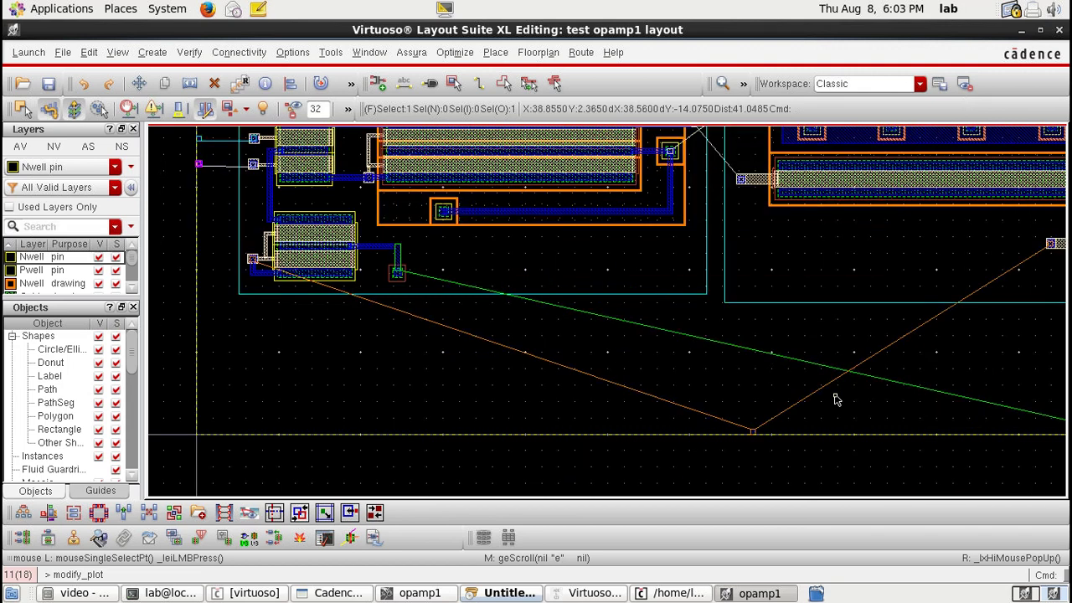
shift+scroll(835, 399, right, 3)
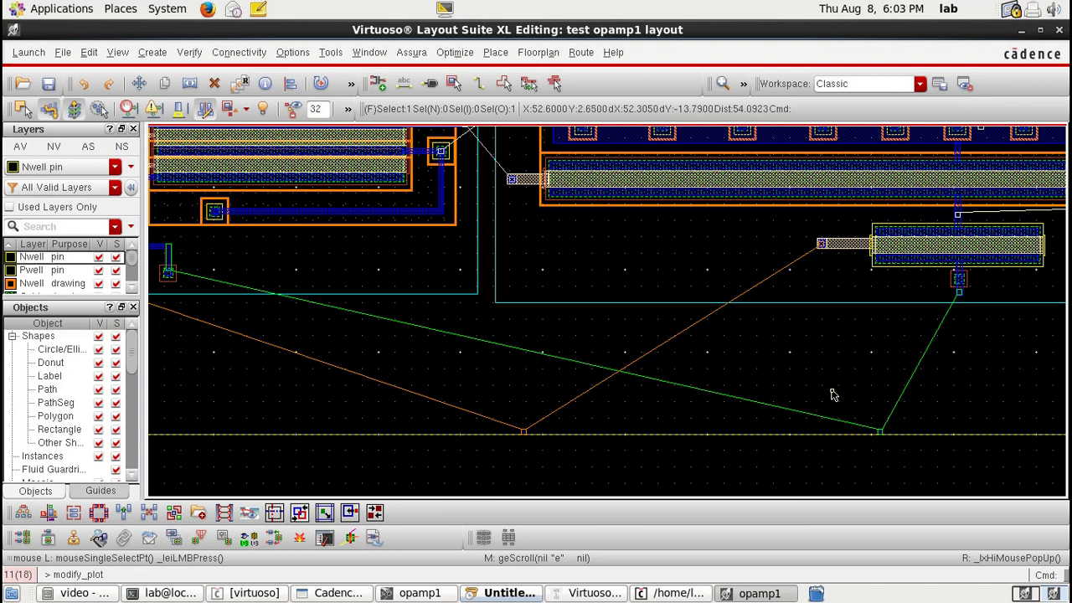
shift+scroll(833, 395, left, 3)
scroll(833, 396, up, 1)
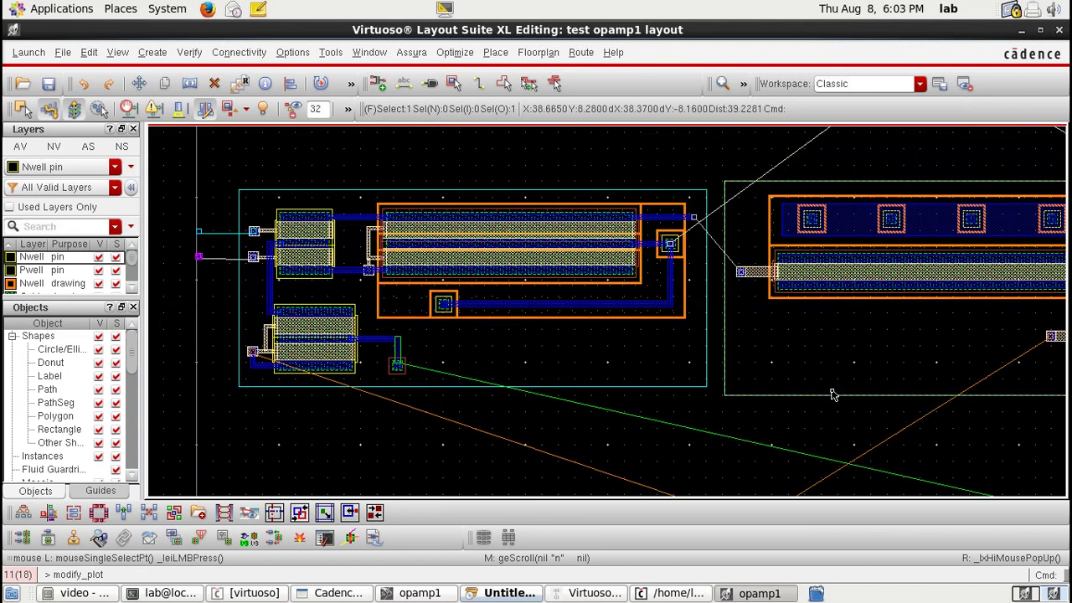
shift+scroll(833, 395, right, 1)
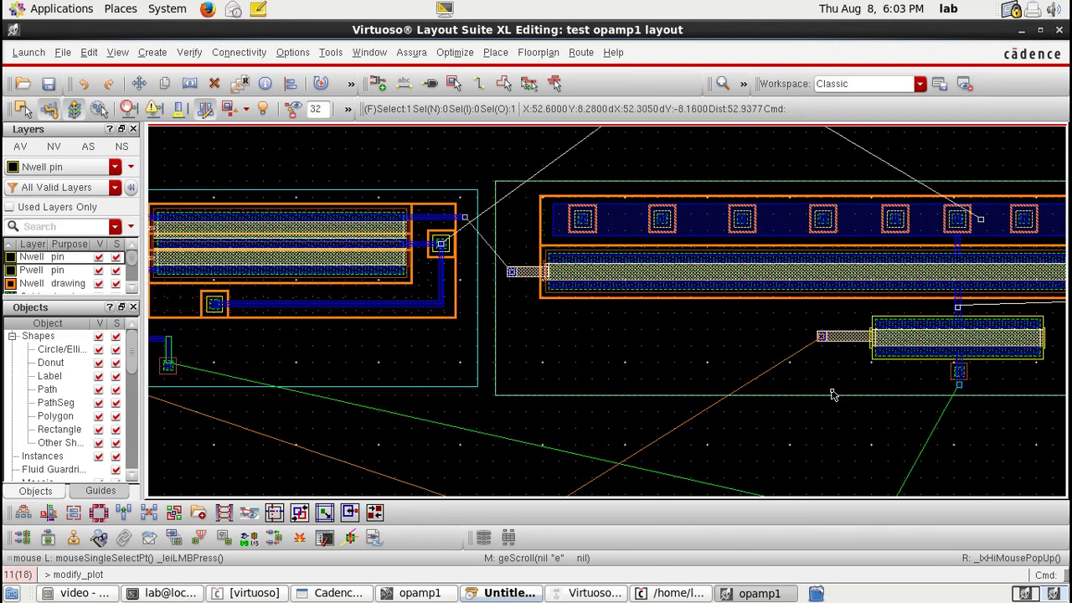
scroll(834, 395, up, 1)
shift+scroll(833, 395, right, 1)
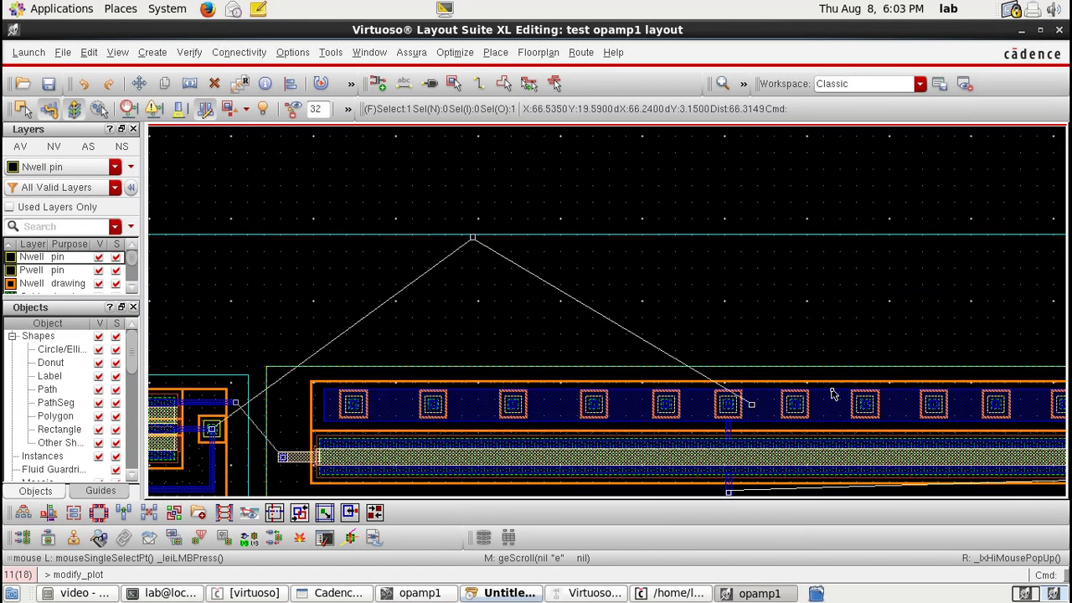
shift+scroll(833, 395, left, 1)
scroll(833, 395, down, 1)
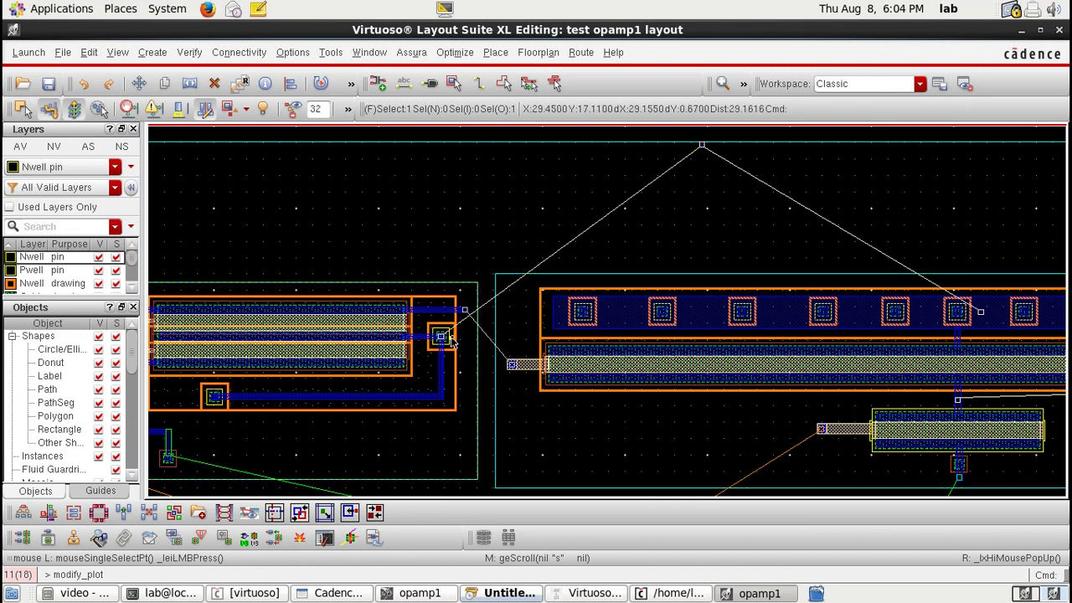
Move the second amplifier instance slightly away from the first to widen the gap between them
key(m)
click(525, 333)
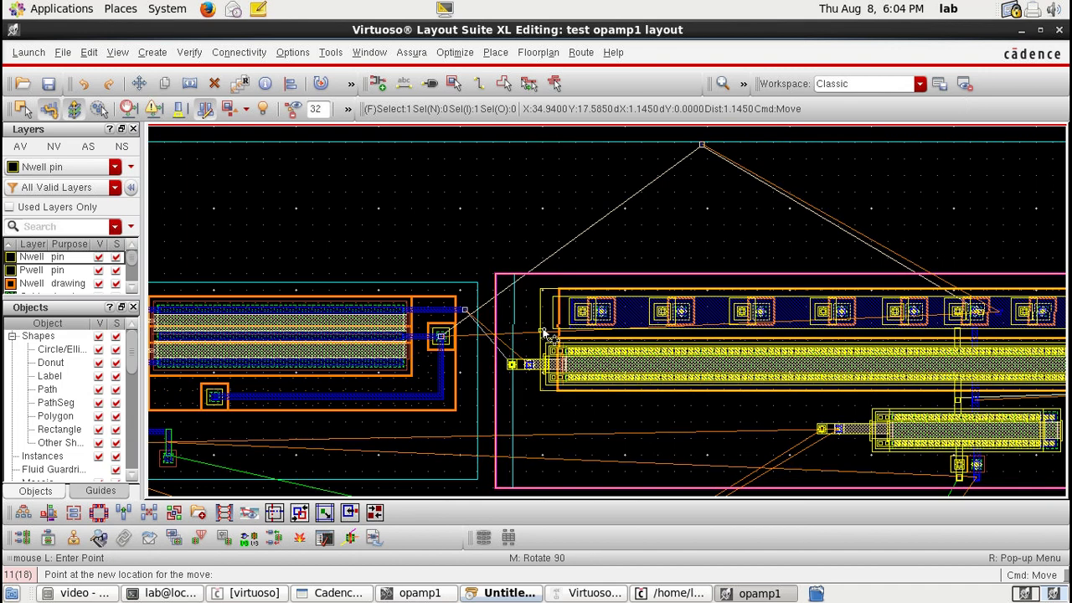
click(479, 336)
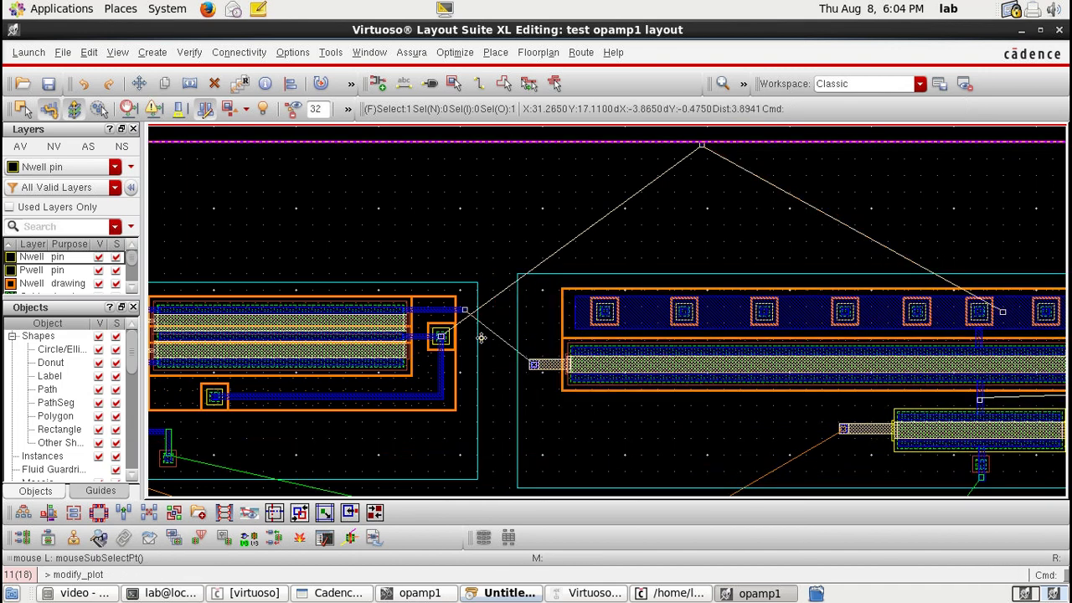
Route a Metal1 wire with two bends from the first amplifier's output to the second amplifier's gate contact
key(p)
click(484, 309)
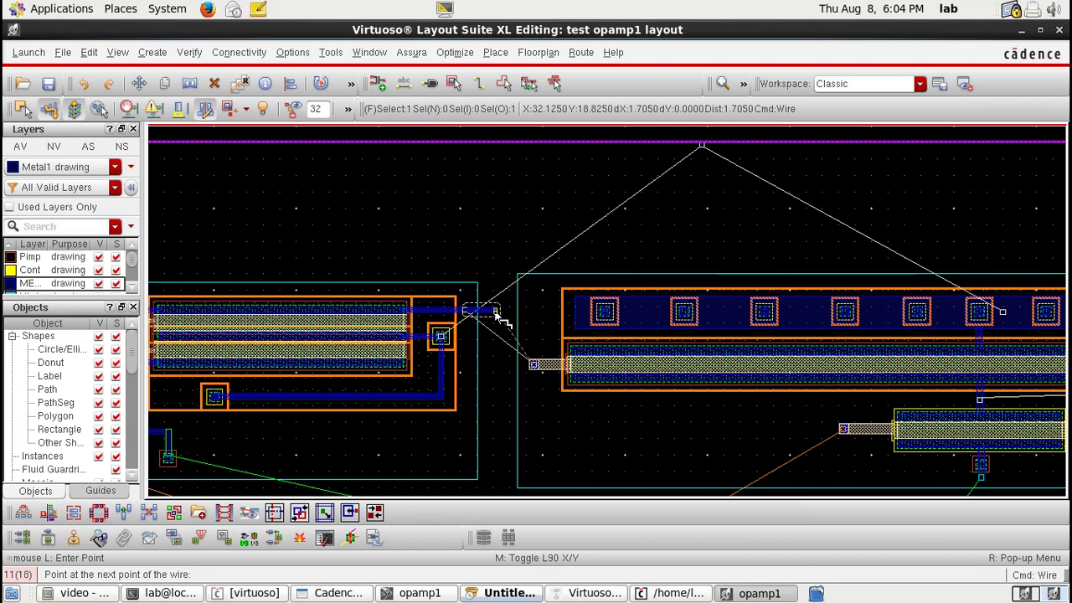
click(496, 311)
scroll(495, 365, up, 2)
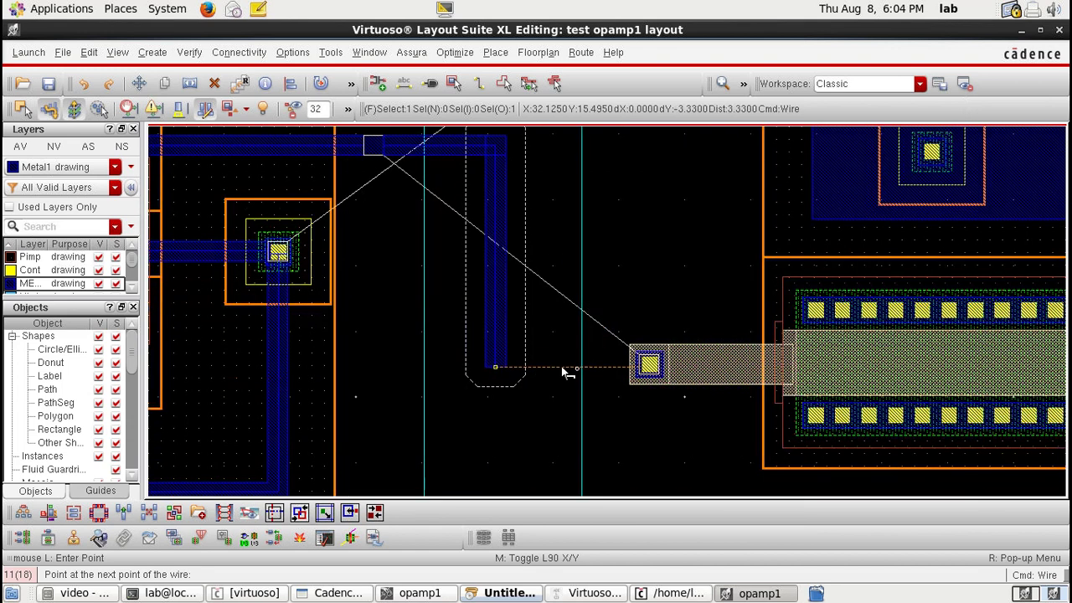
double_click(651, 373)
Place two Metal1-Metal2 vias between the amplifiers, one below and one above the first amplifier's output wire
ctrl+scroll(551, 360, down, 2)
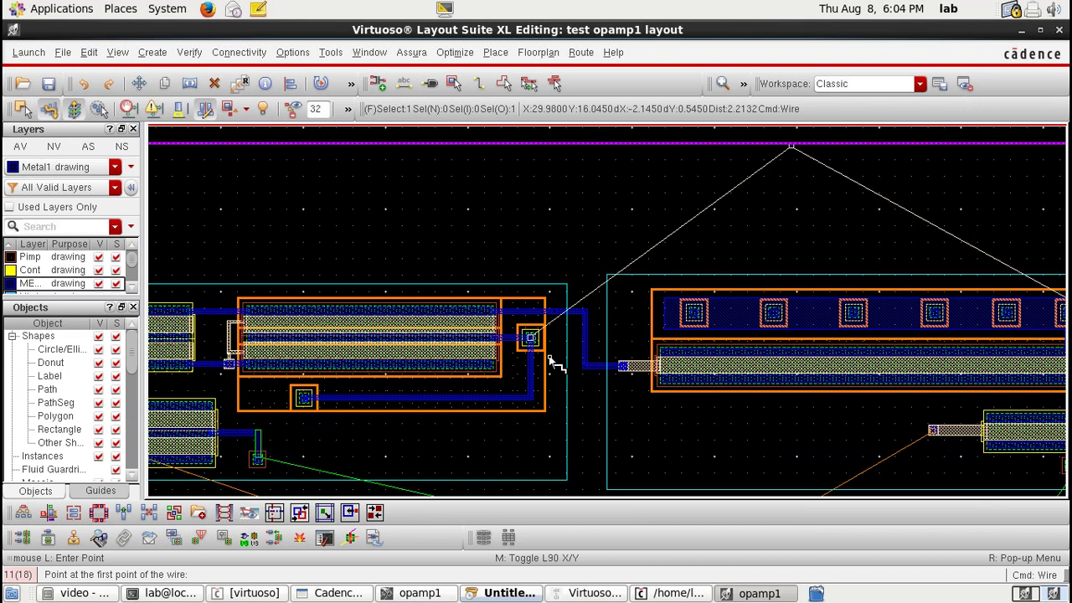
ctrl+scroll(553, 362, down, 1)
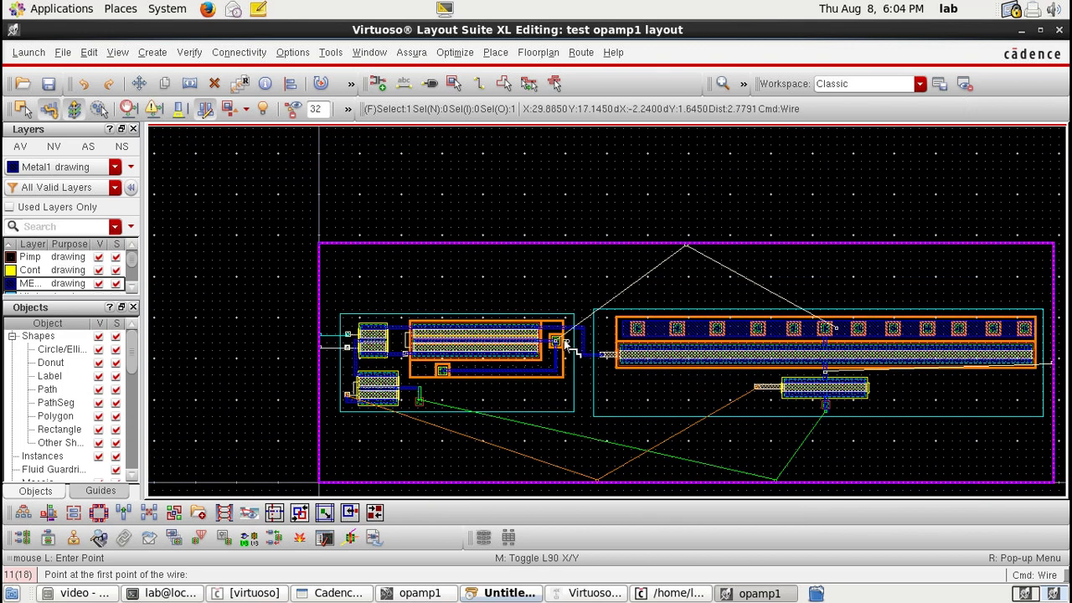
ctrl+scroll(565, 340, up, 2)
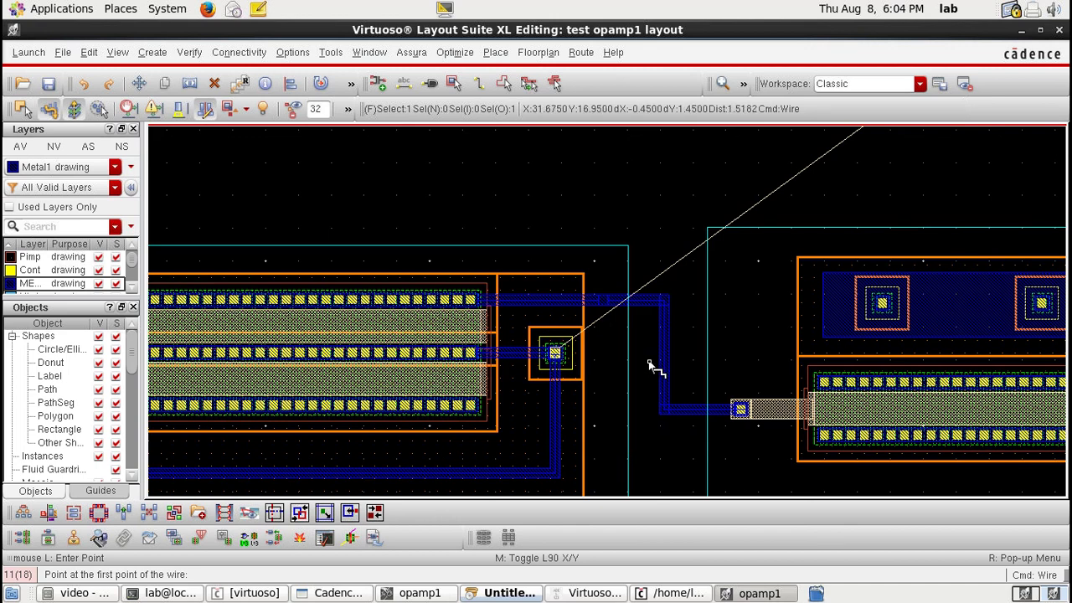
key(o)
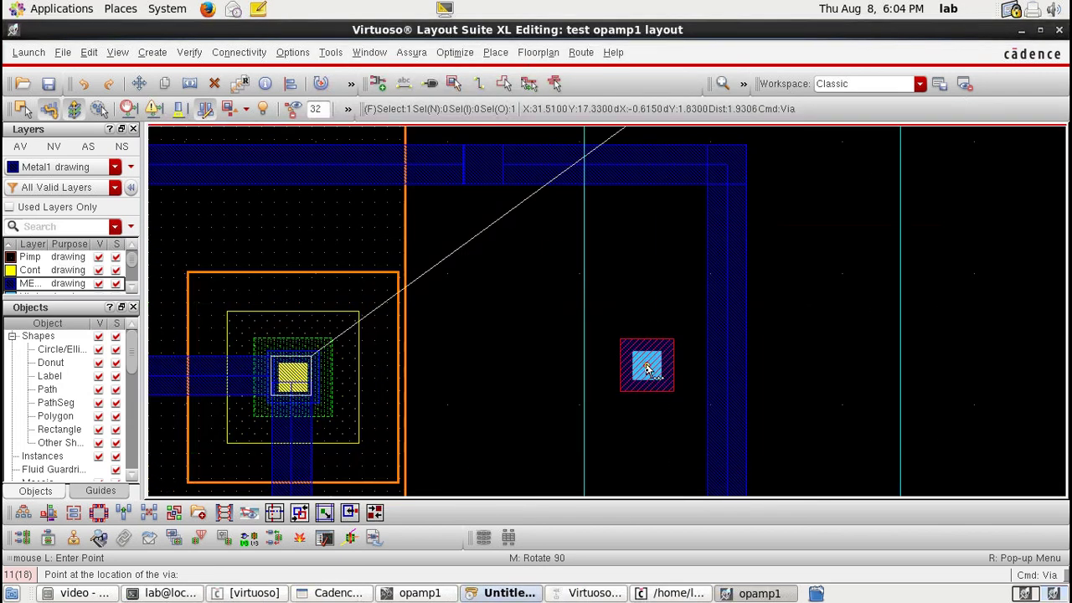
click(647, 368)
ctrl+scroll(646, 369, down, 2)
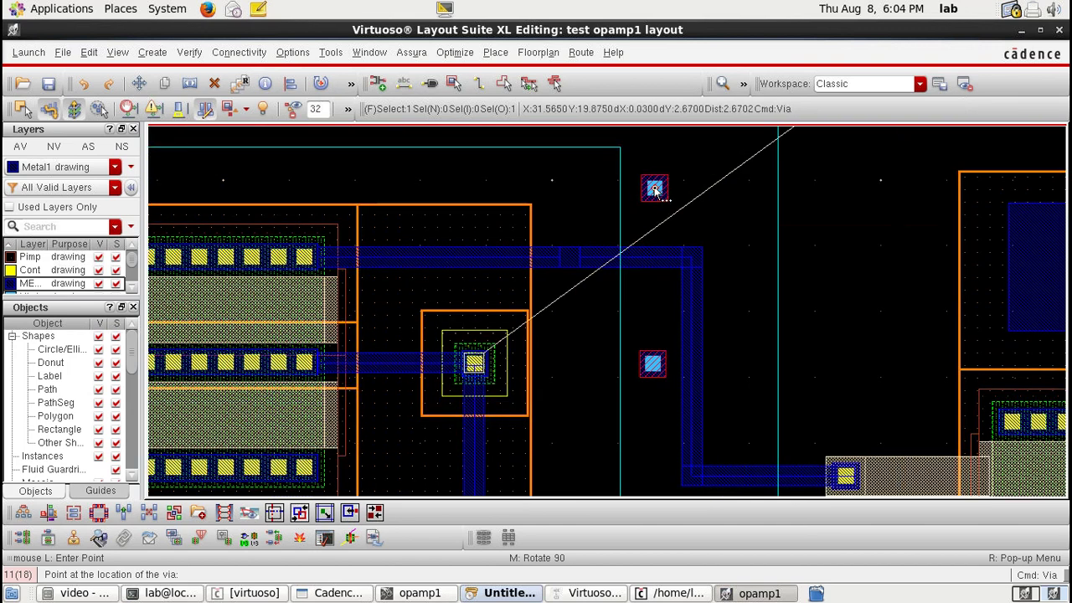
click(655, 189)
key(Escape)
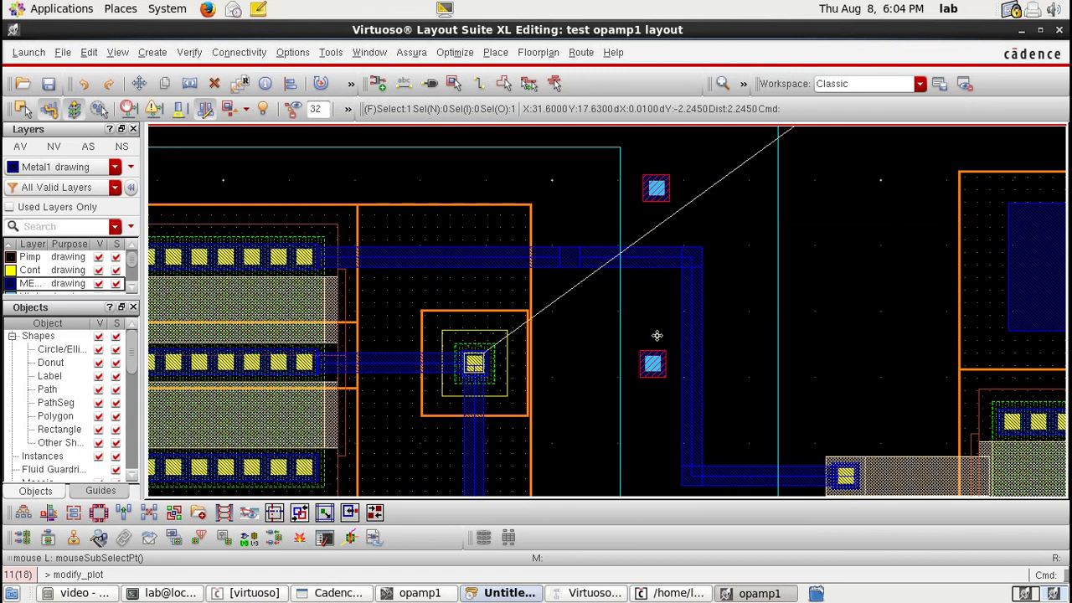
key(p)
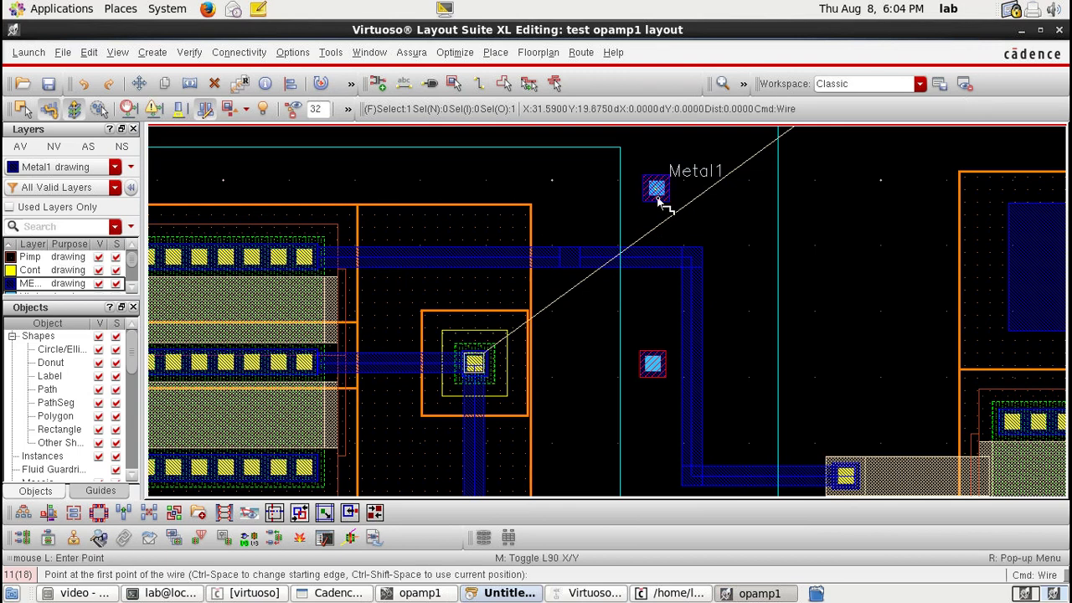
right_click(659, 199)
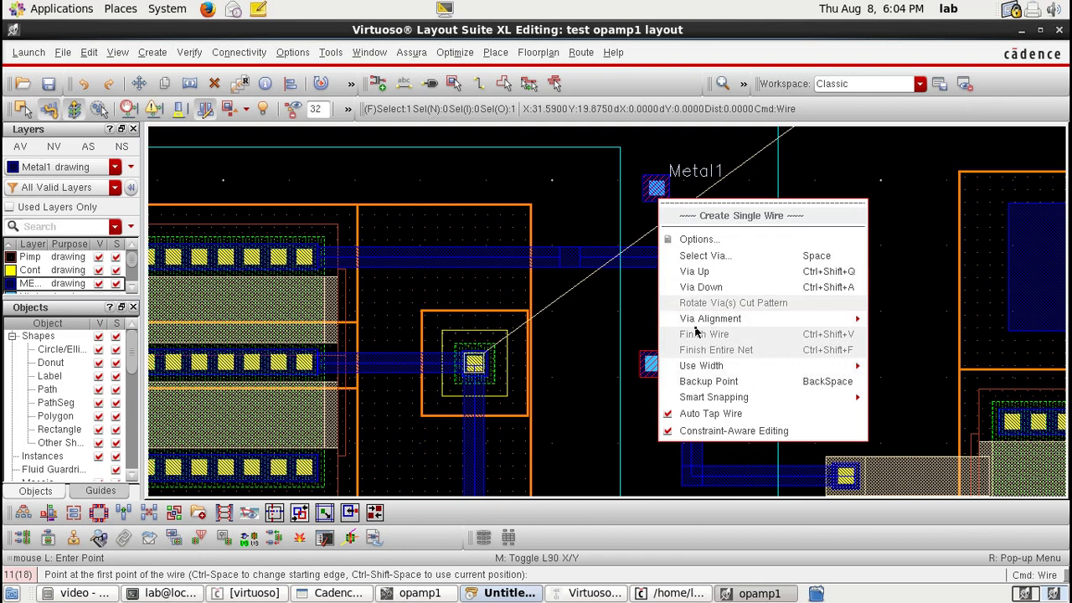
click(700, 287)
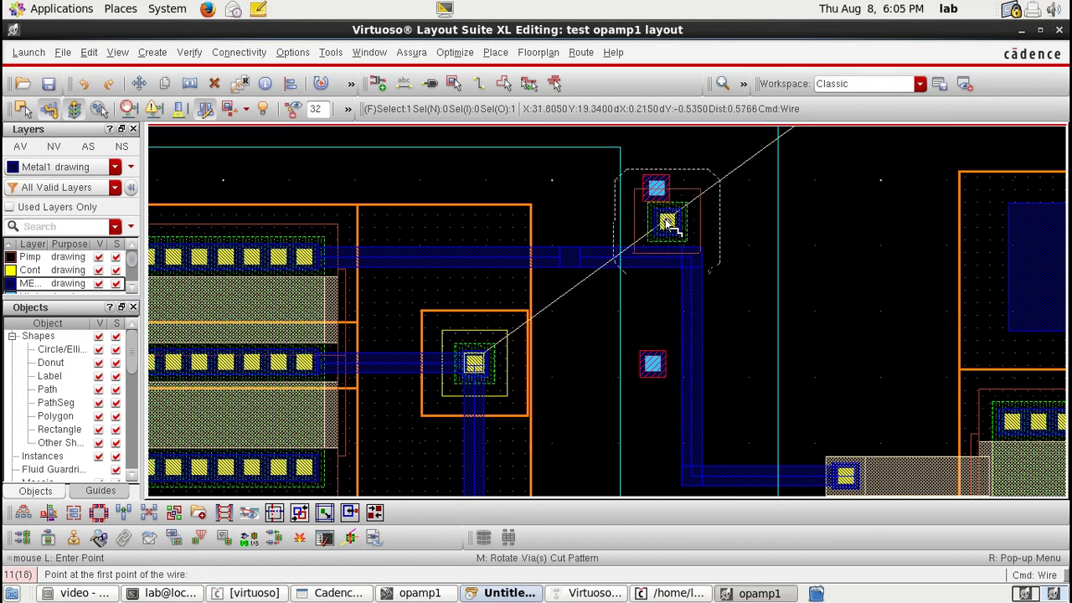
key(Escape)
right_click(659, 193)
click(668, 165)
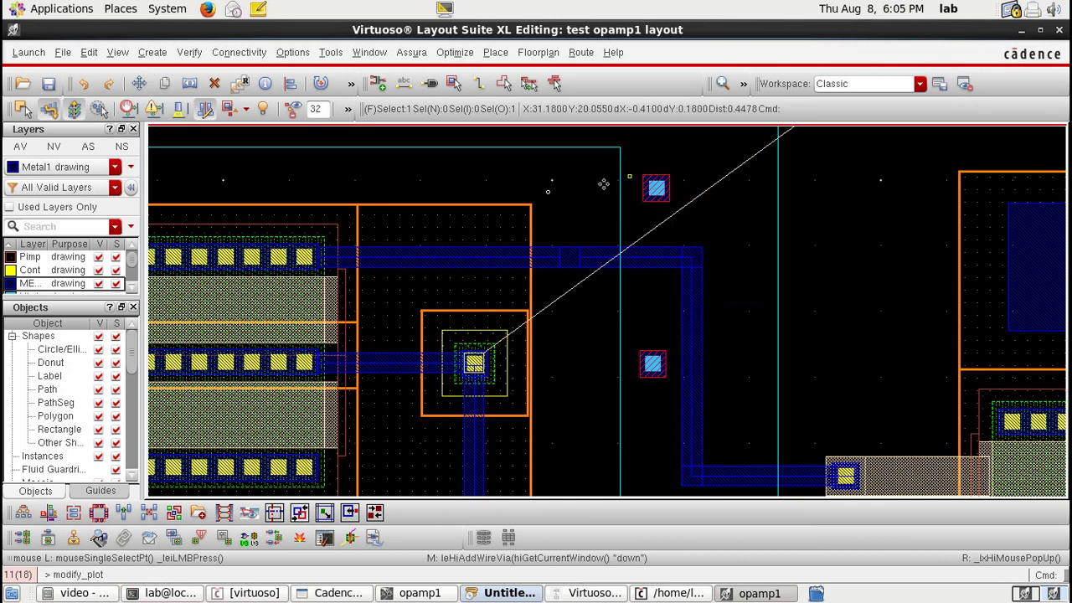
Connect the two vias with a Metal2 wire across the output wire, and join the lower via to the first amplifier's n-well contact in Metal1
drag(42, 297, 39, 353)
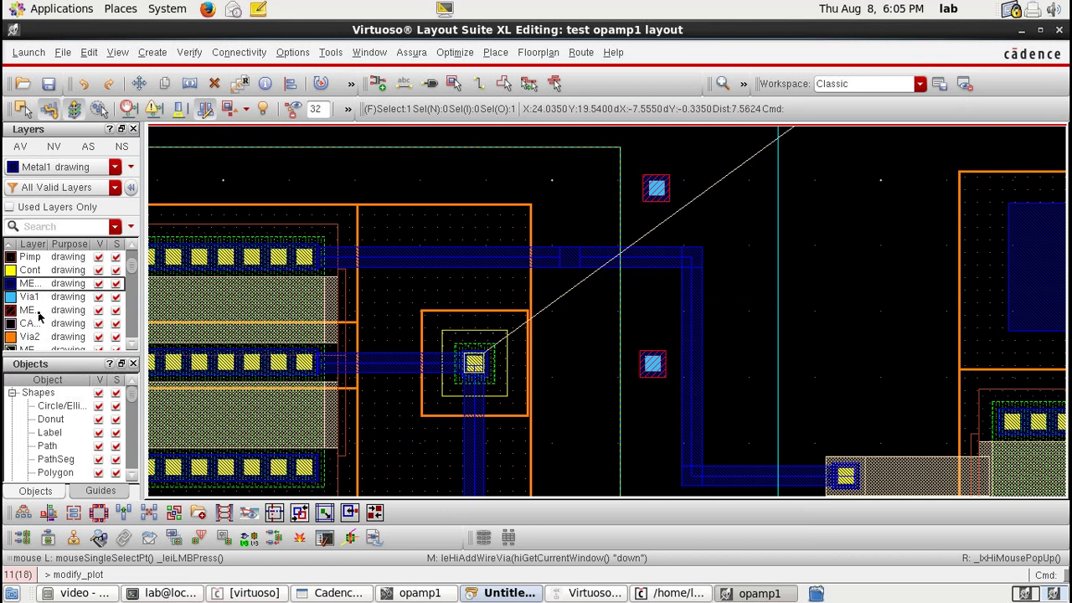
click(38, 316)
key(p)
click(656, 188)
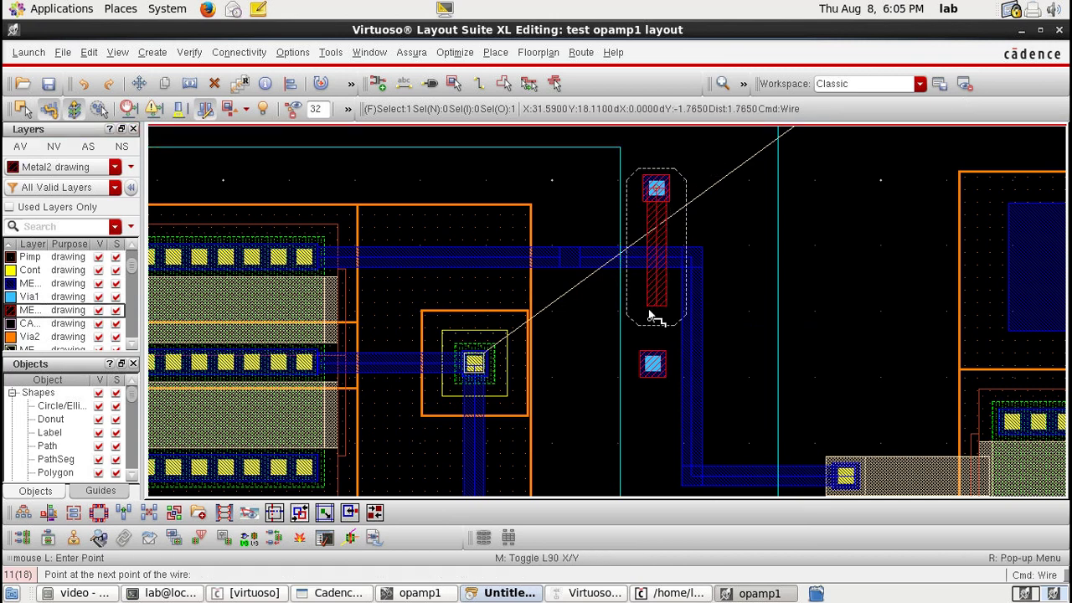
double_click(653, 363)
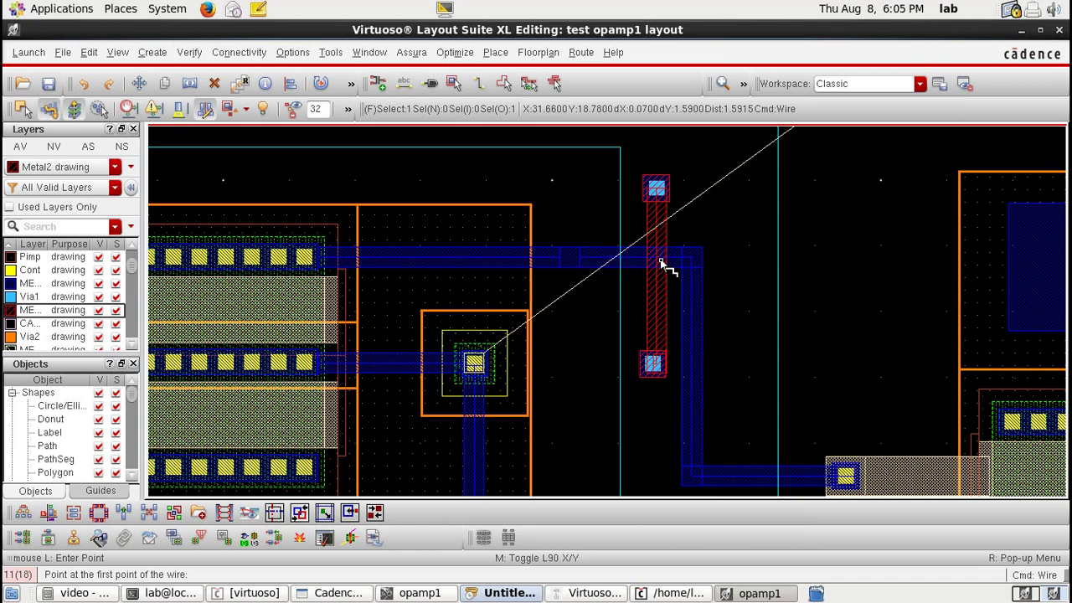
click(652, 363)
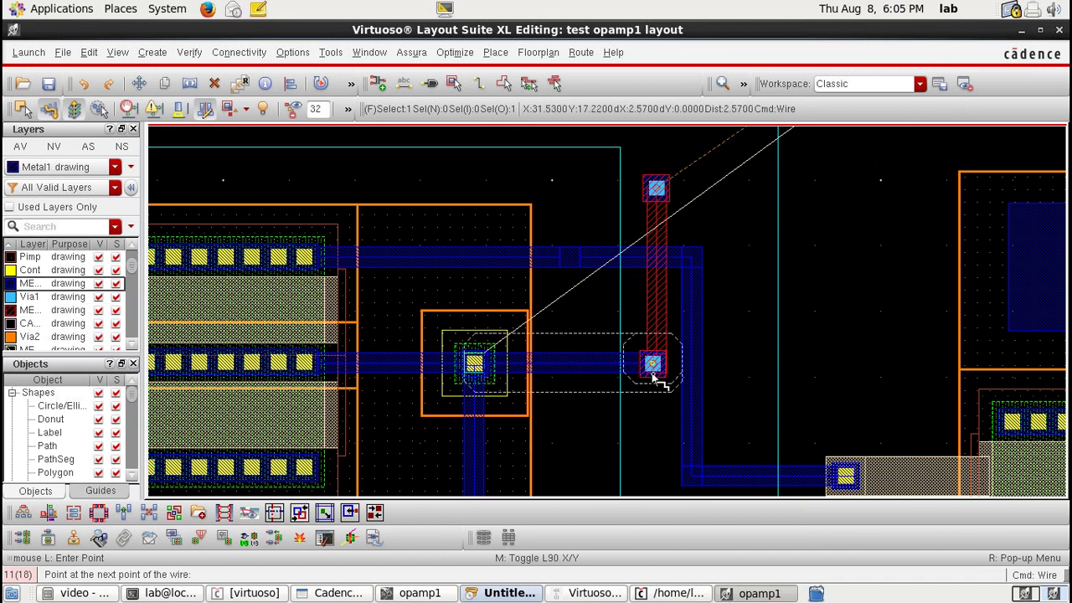
Route a Metal1 wire from the upper via up to and along the PR boundary's top edge to the pin there
click(658, 187)
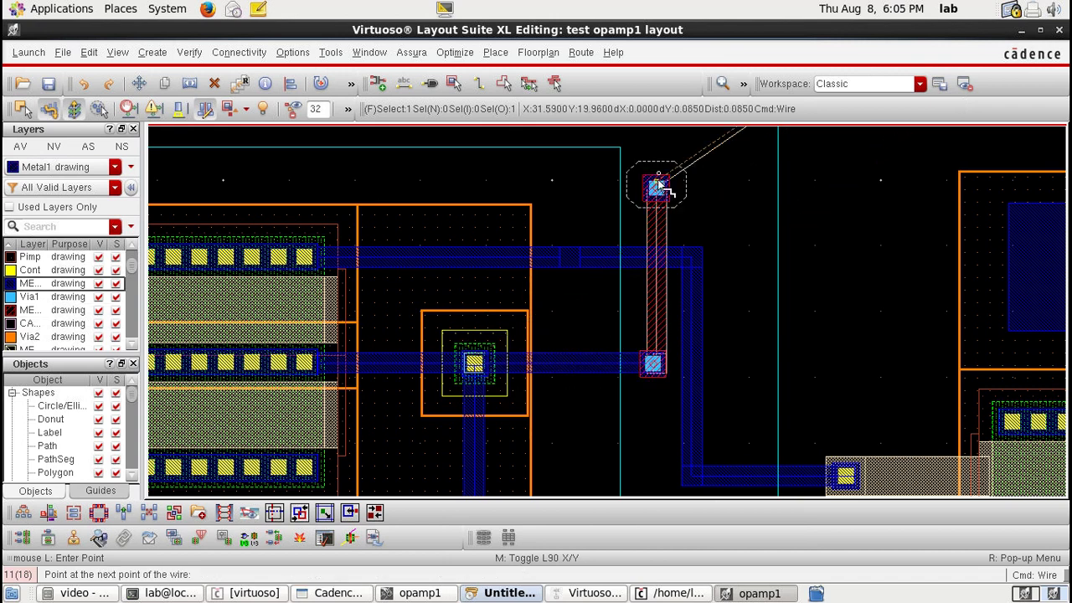
scroll(661, 184, up, 1)
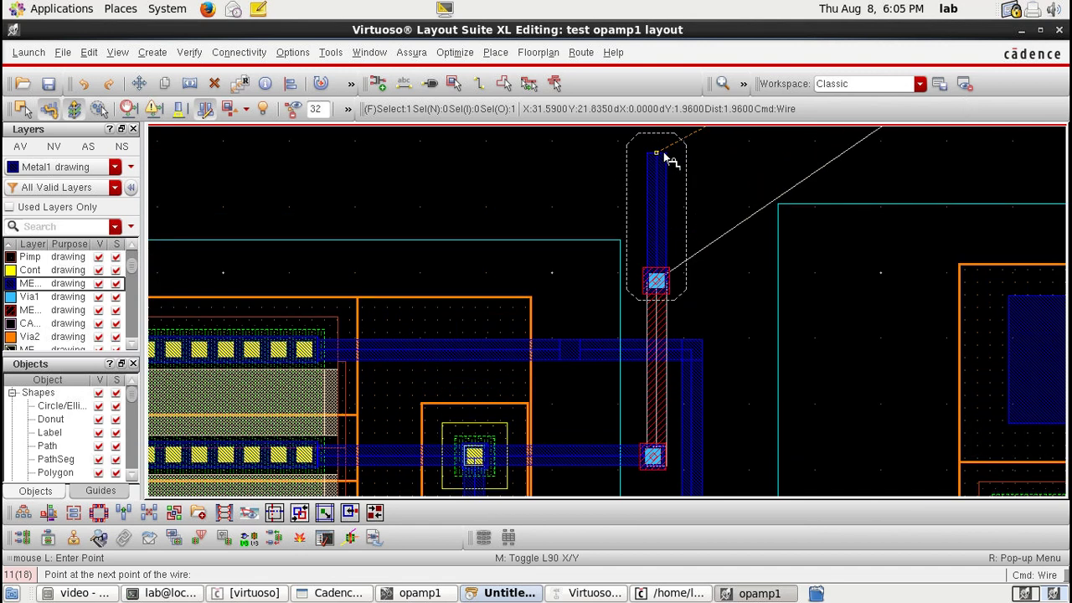
scroll(690, 232, up, 3)
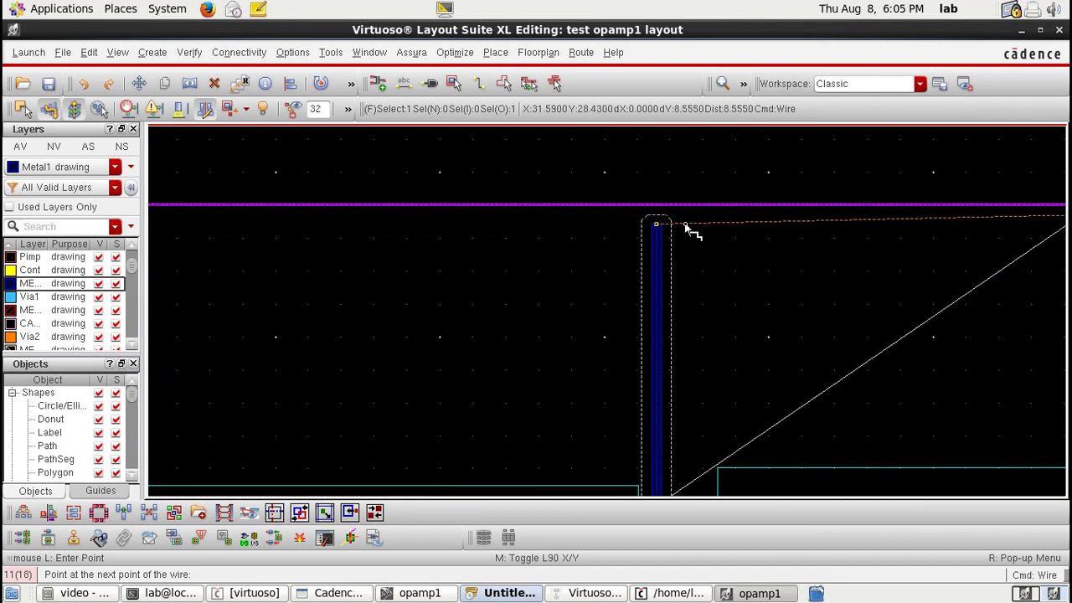
click(685, 228)
shift+scroll(555, 227, down, 5)
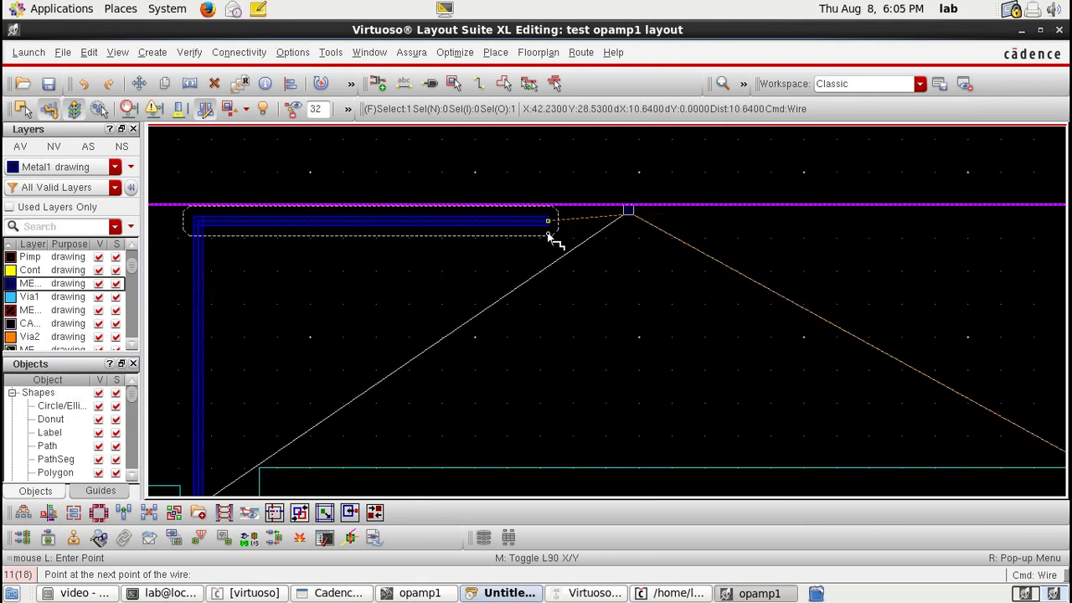
click(632, 226)
Route a Metal1 wire from the second amplifier's n-well contact row up and along the PR boundary's top edge to the pin there
key(f)
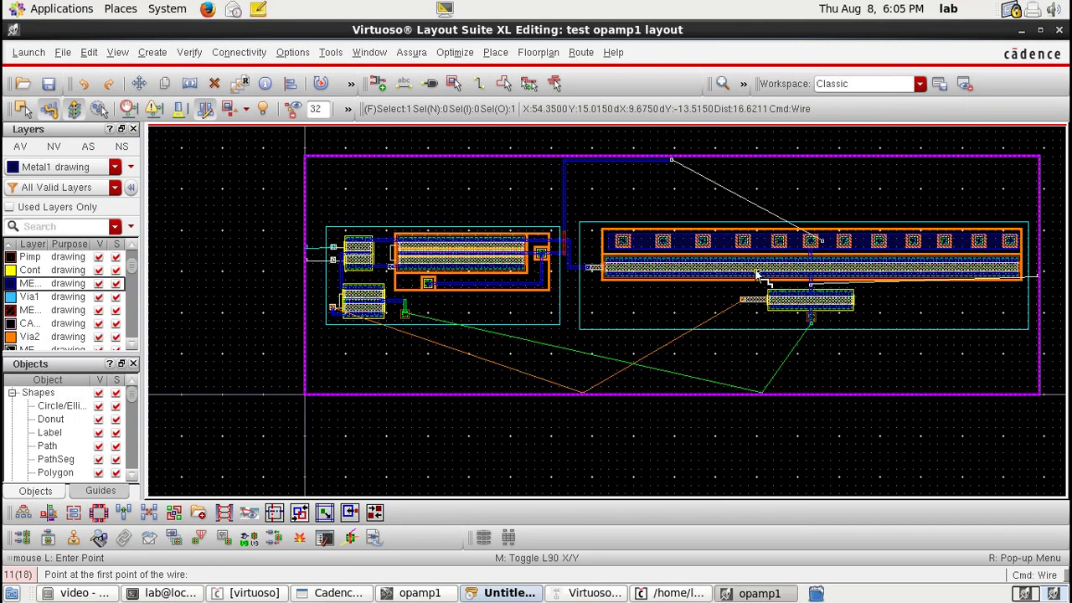
shift+scroll(756, 273, down, 2)
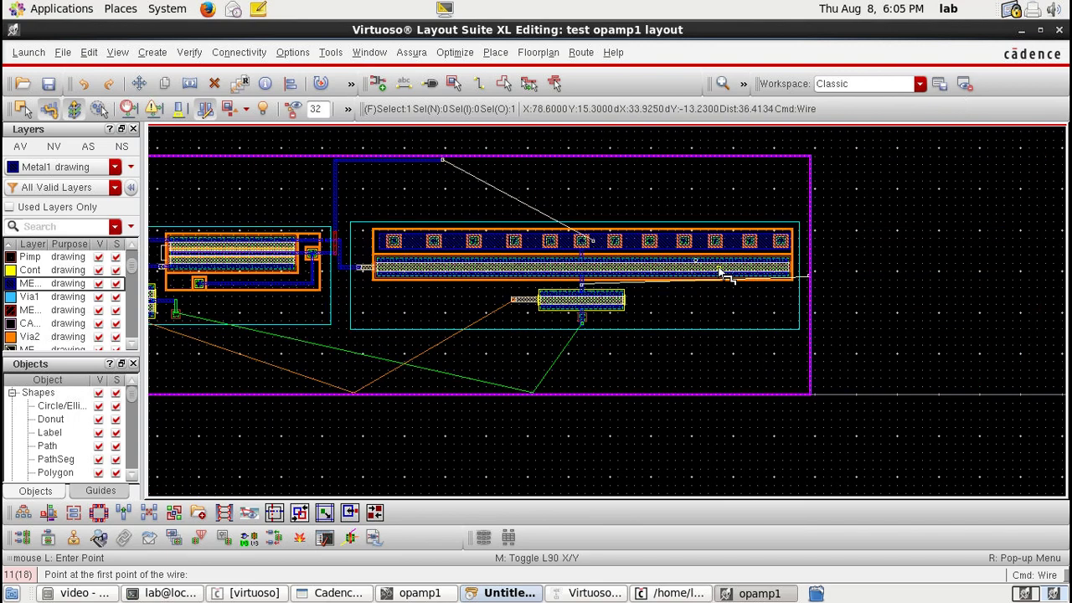
click(593, 241)
scroll(592, 207, up, 2)
ctrl+scroll(604, 191, up, 1)
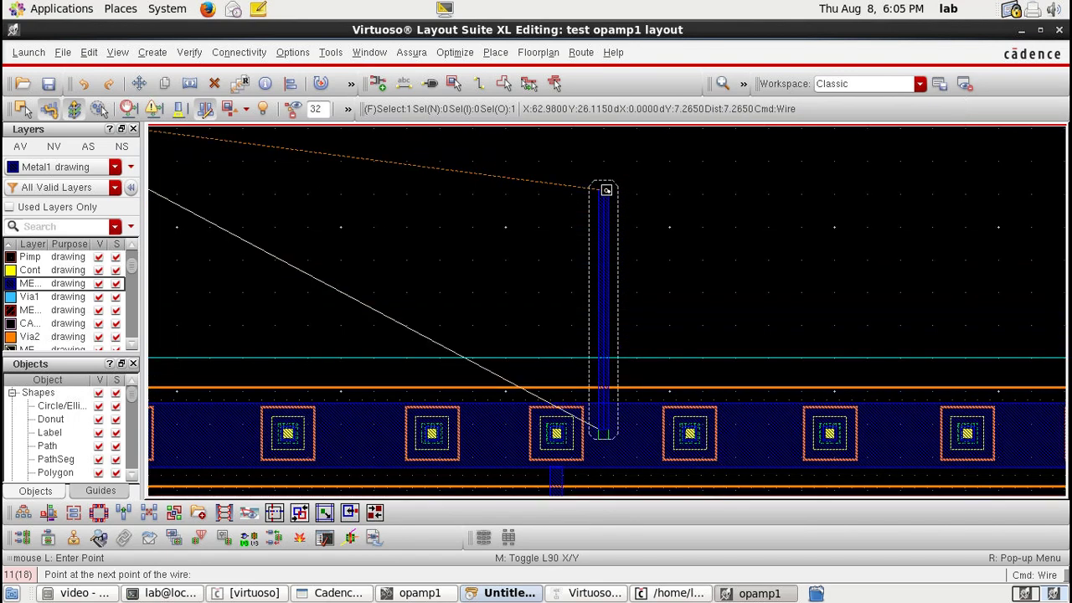
ctrl+scroll(606, 190, up, 1)
click(605, 203)
shift+scroll(461, 207, up, 2)
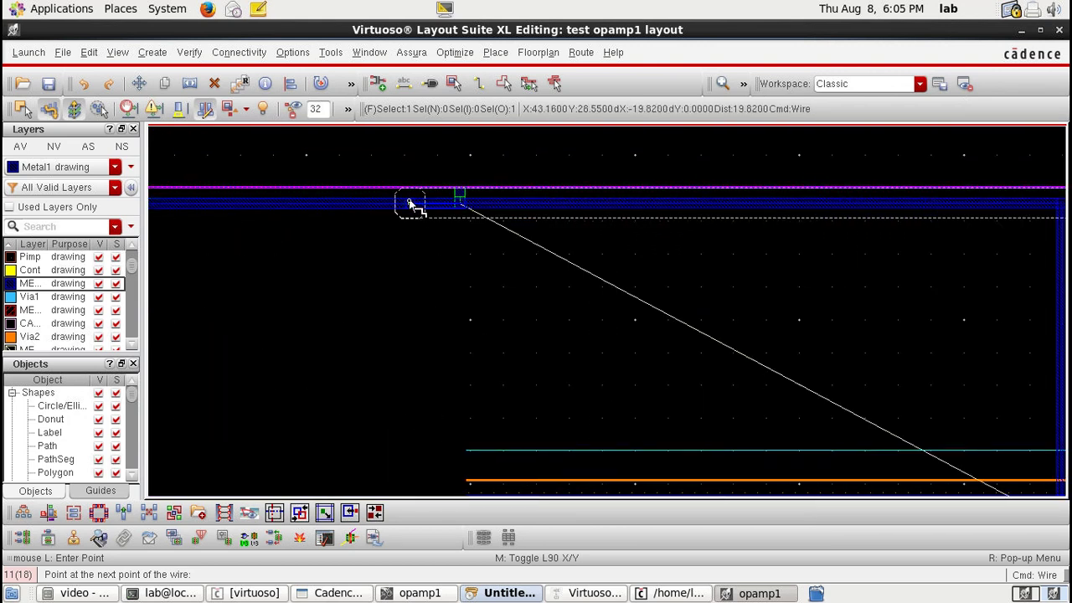
click(457, 204)
scroll(459, 204, down, 2)
ctrl+scroll(461, 208, down, 1)
ctrl+scroll(452, 220, up, 1)
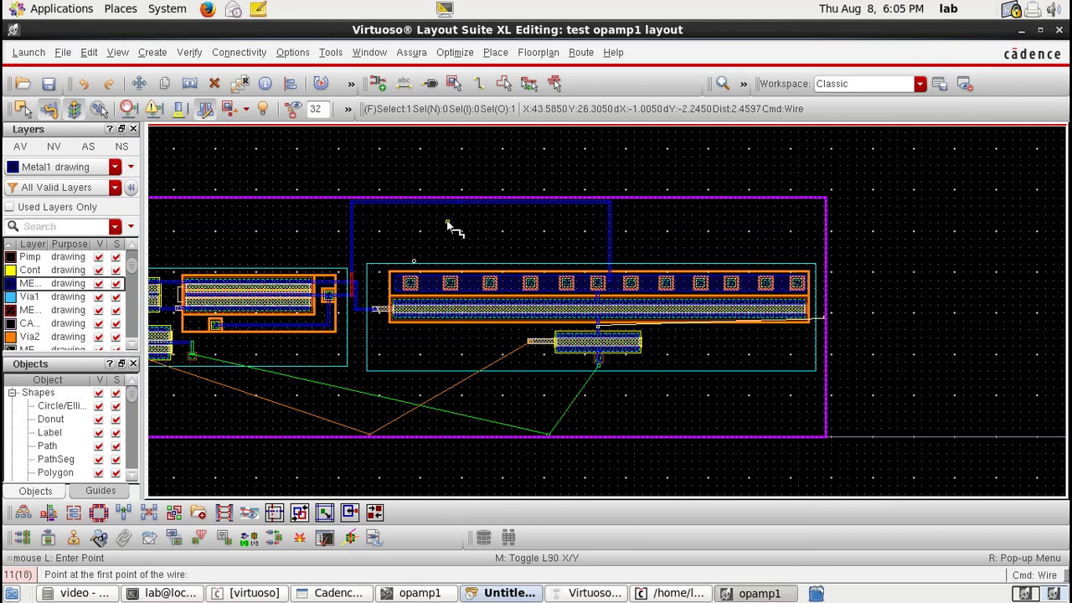
Route Metal1 wires from the two pins on the PR boundary's left edge to the first amplifier's two input gate contacts
shift+scroll(445, 364, up, 3)
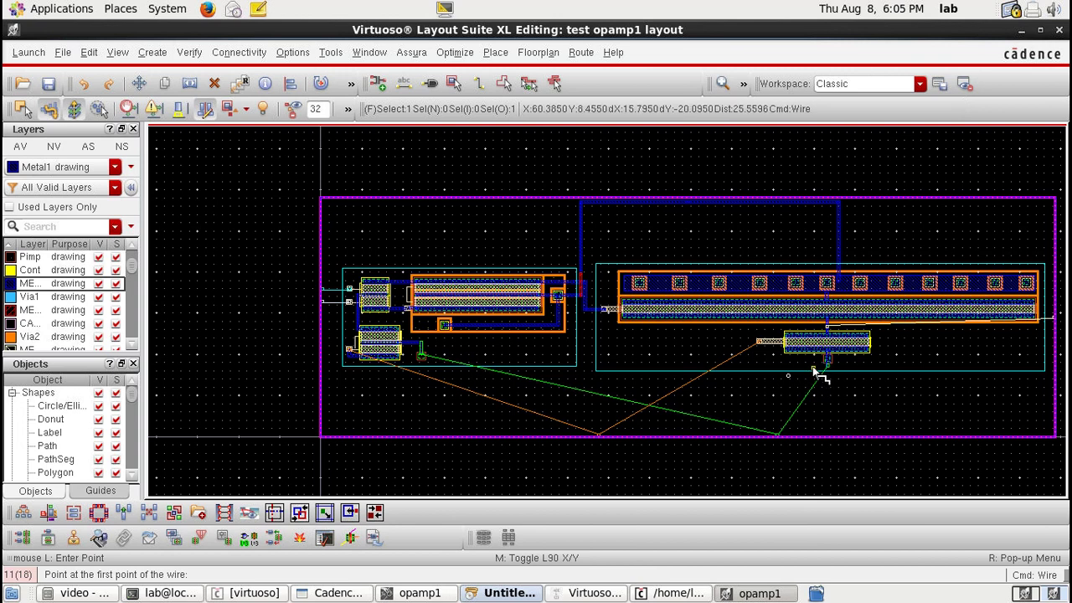
ctrl+scroll(327, 294, up, 3)
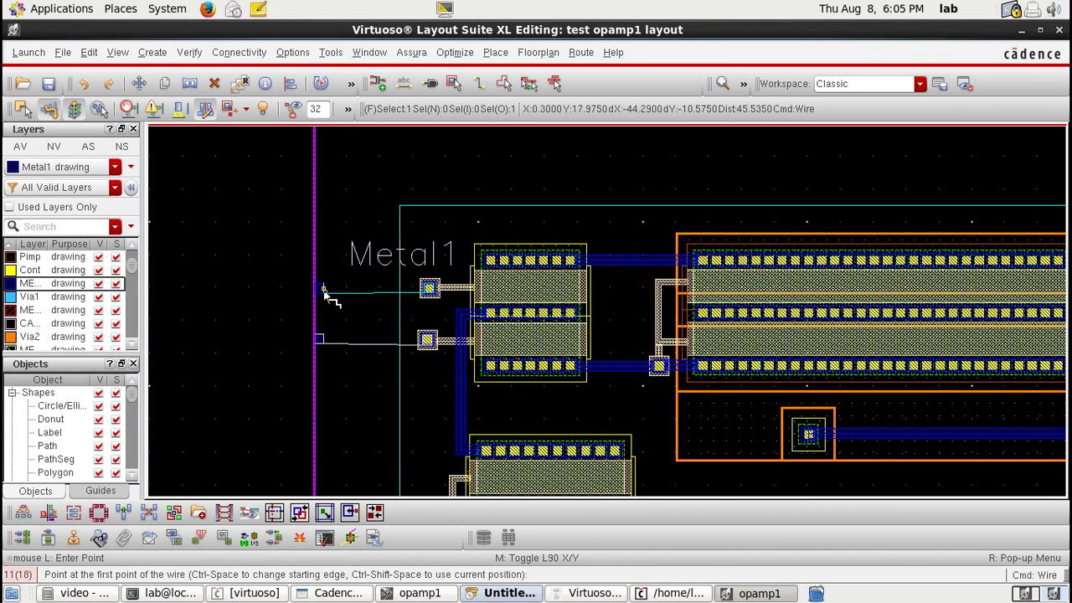
click(321, 340)
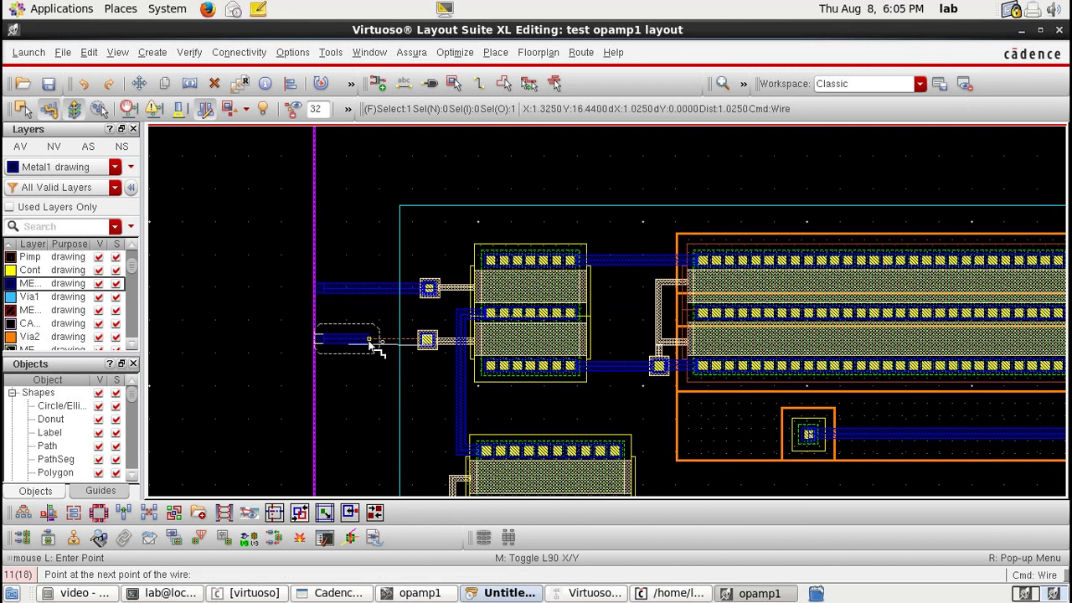
double_click(428, 350)
ctrl+scroll(428, 350, down, 3)
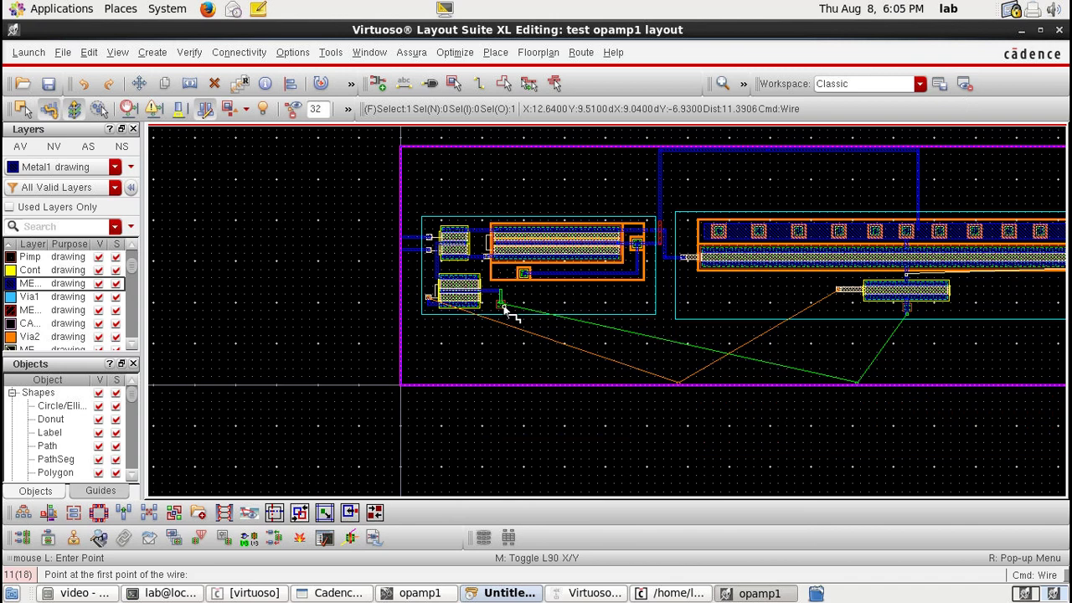
Route a Metal1 wire from the first amplifier's lower-left gate contact, below both amplifiers, up to the gate contact of the second amplifier's lower transistor
ctrl+scroll(506, 310, up, 3)
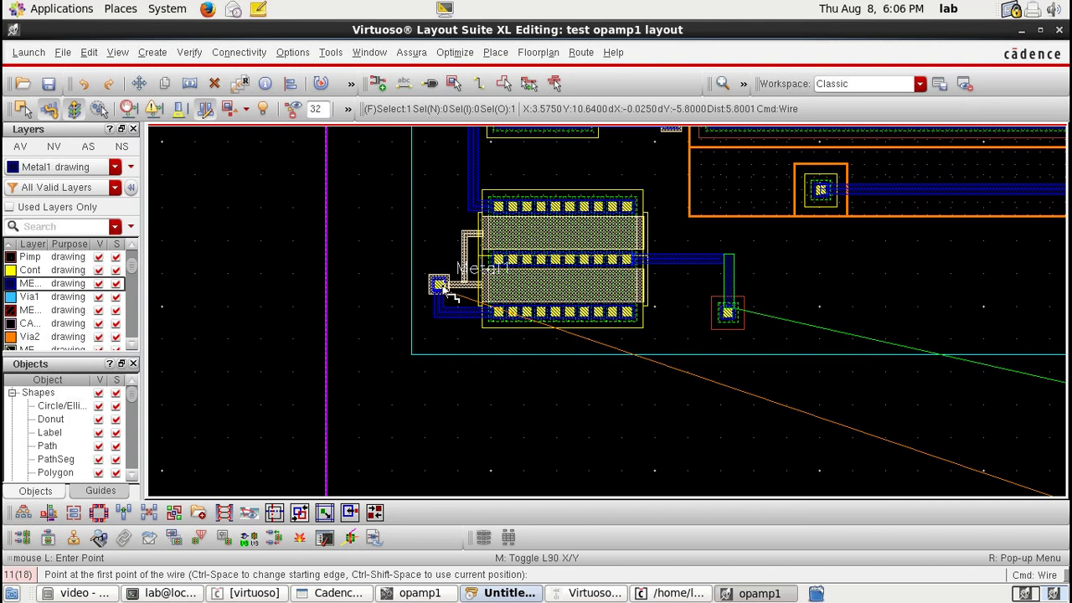
click(439, 285)
ctrl+scroll(408, 365, down, 2)
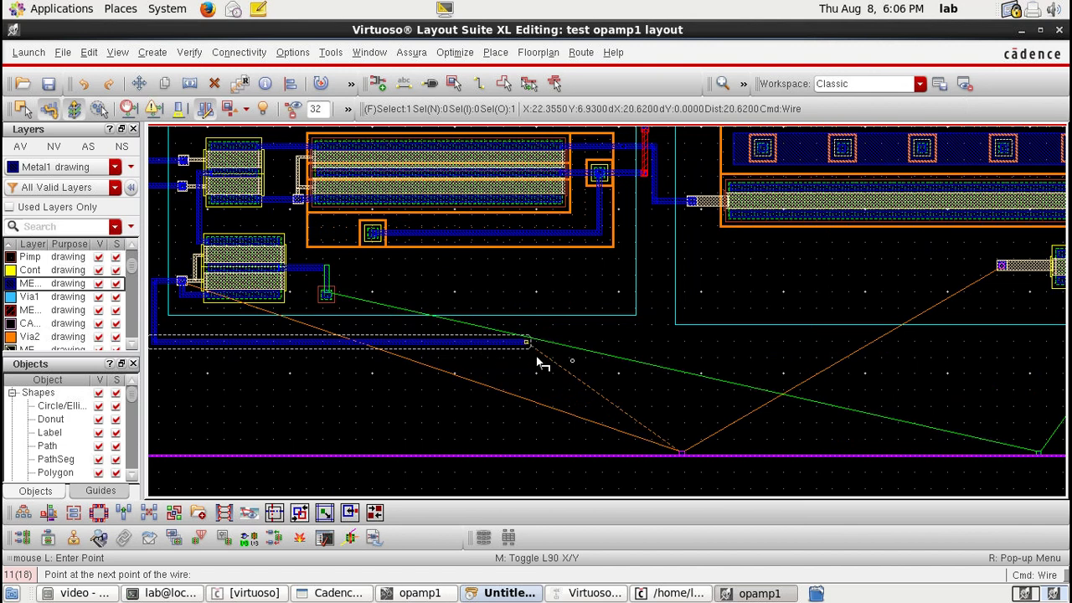
key(Right)
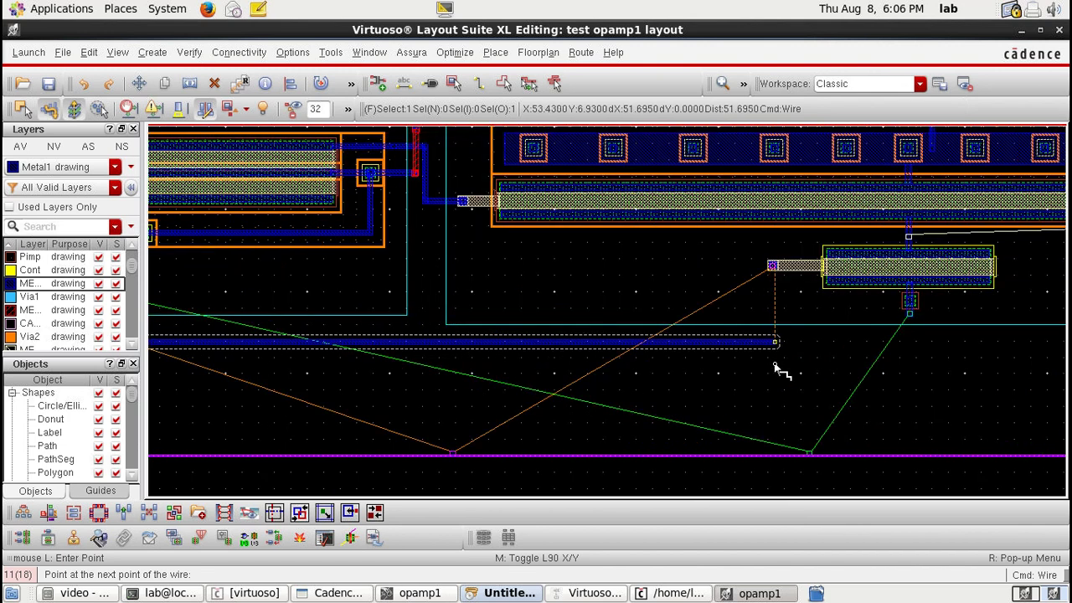
double_click(775, 368)
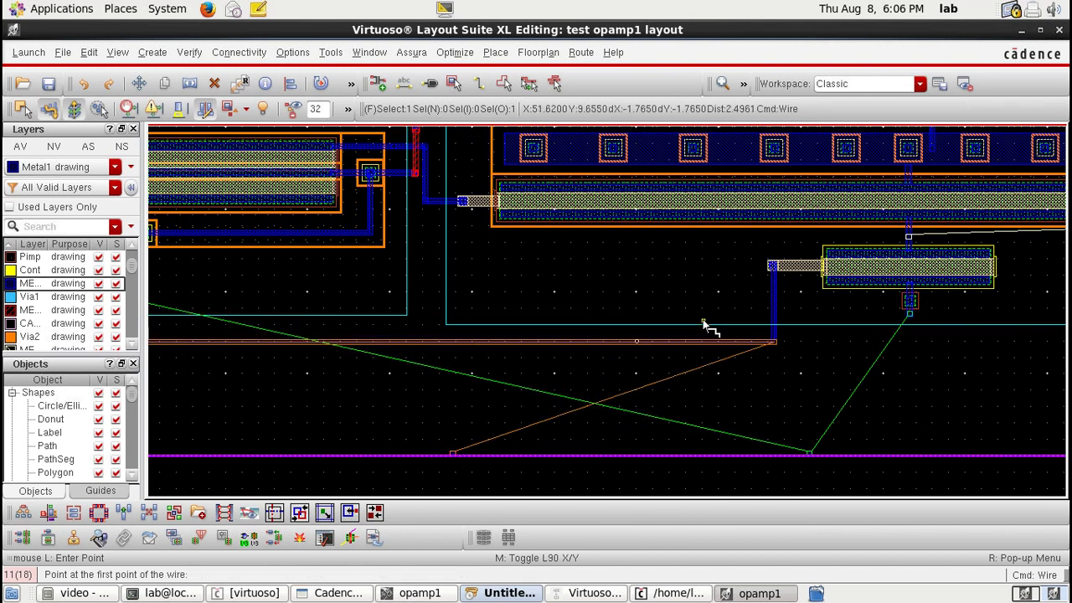
Try to move the pin on the PR boundary's bottom edge upward, and undo the move
shift+scroll(588, 377, up, 3)
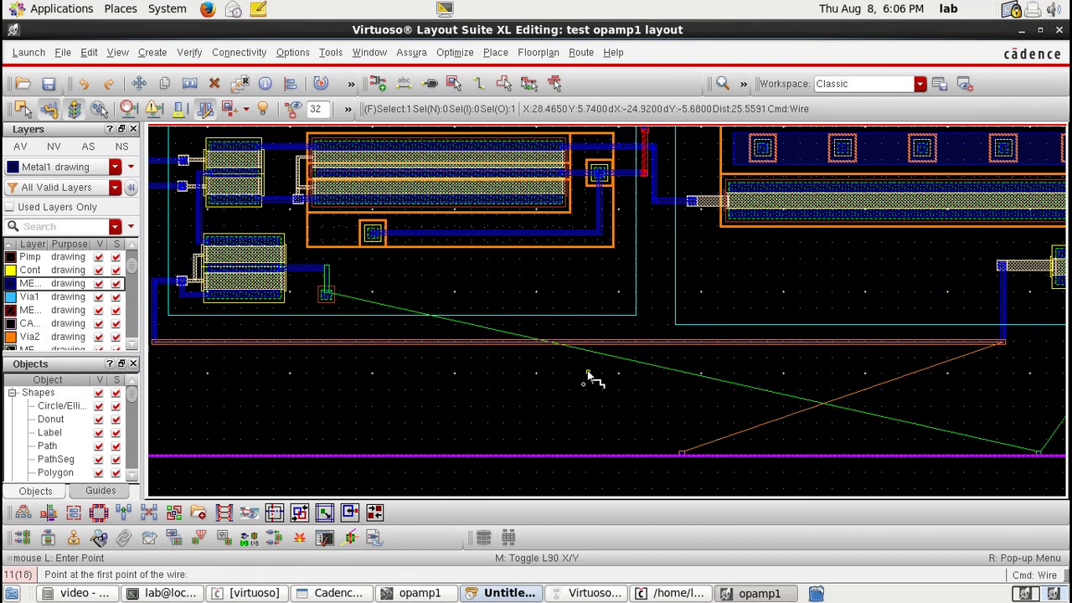
key(m)
click(681, 454)
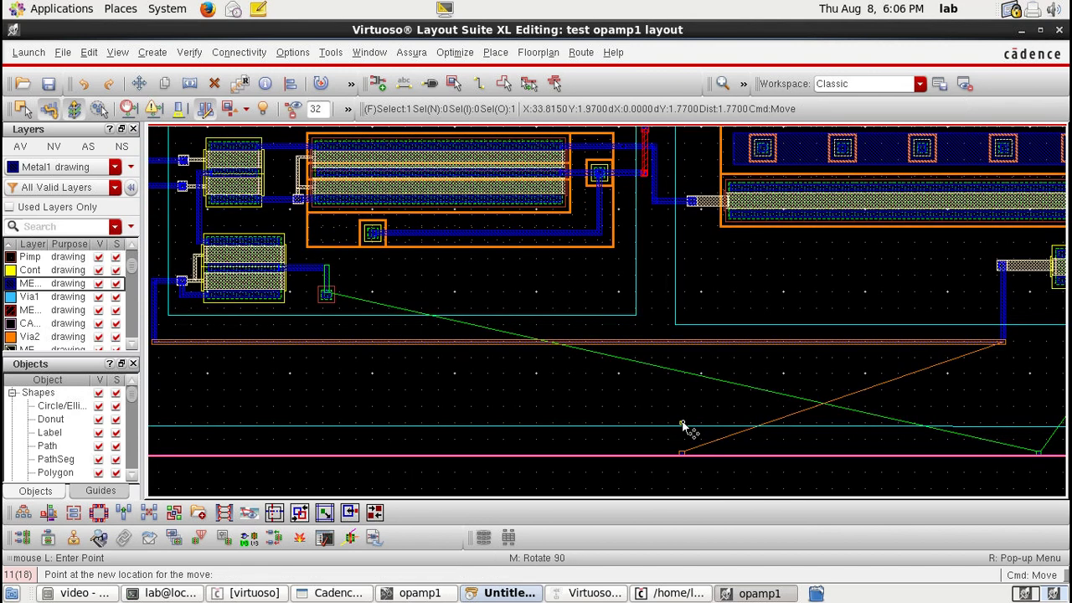
click(684, 416)
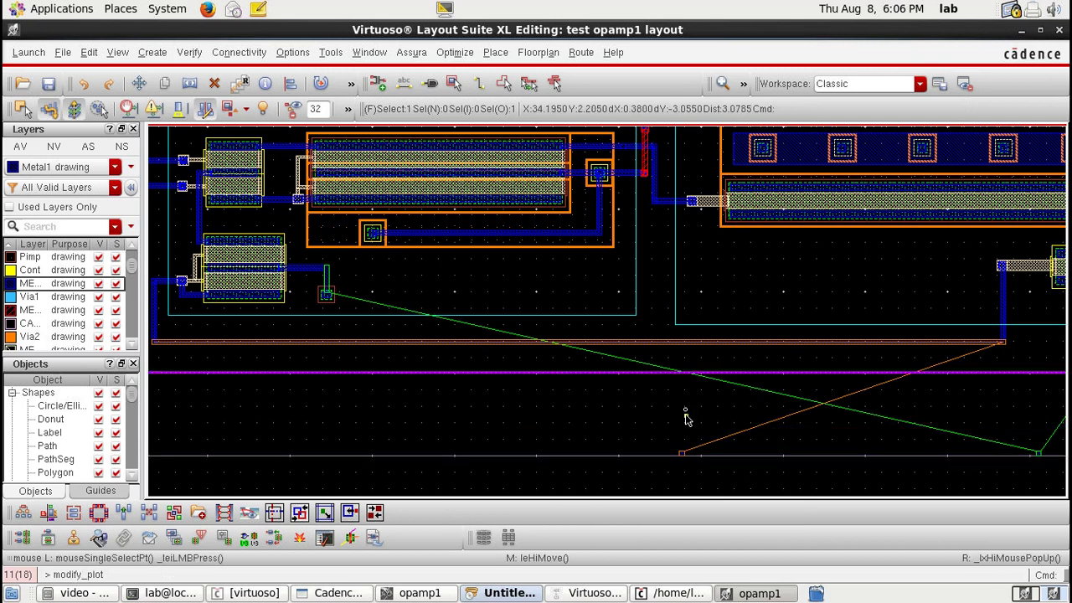
key(u)
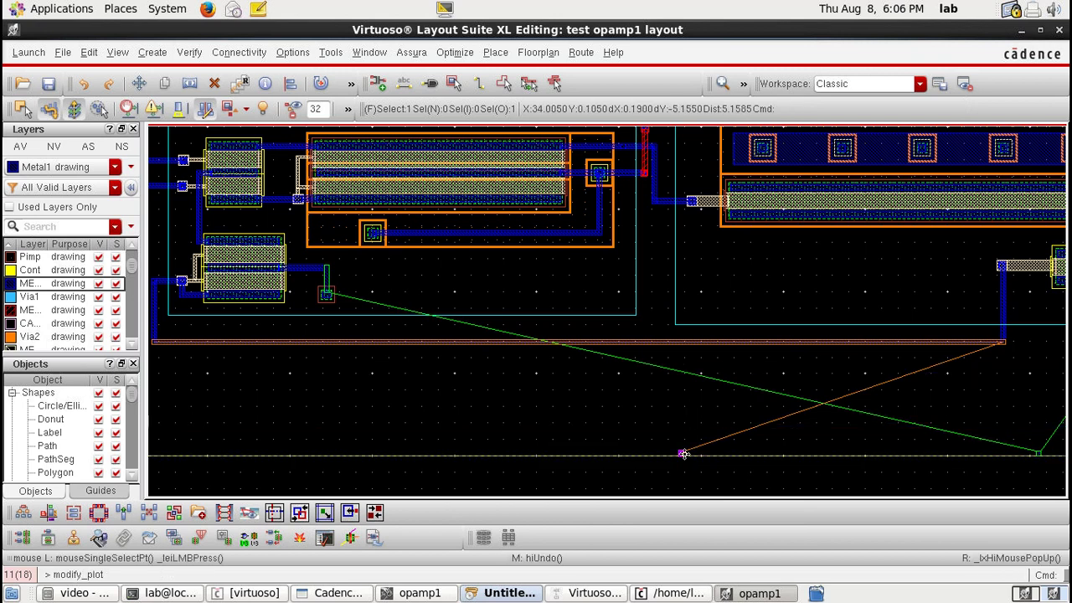
Move the two bottom-edge pins up toward the long gate wire, and join the first pin to that wire in Metal1
drag(684, 454, 682, 394)
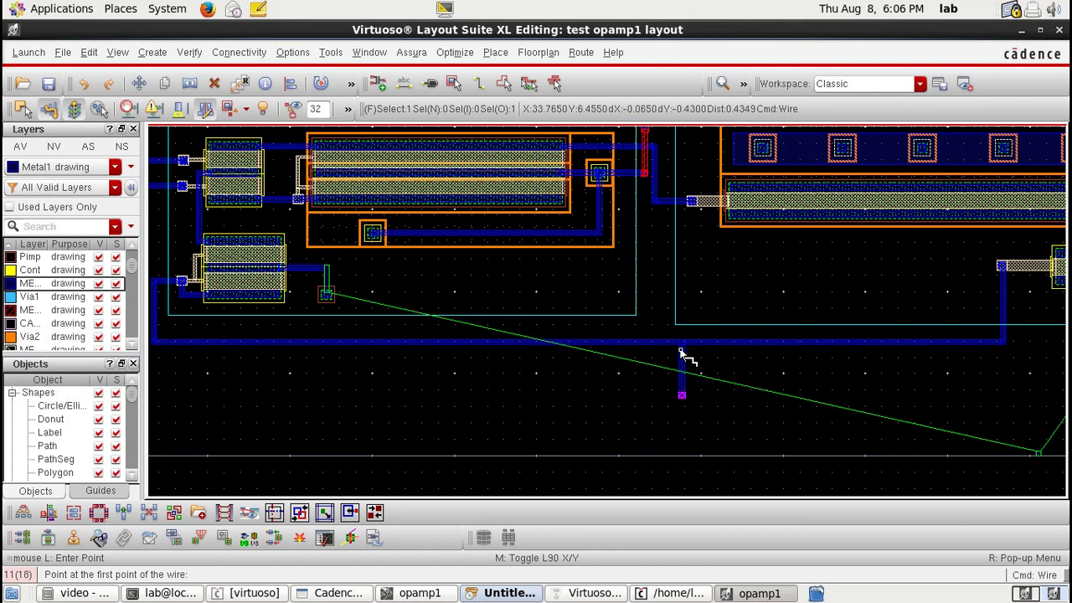
key(Right)
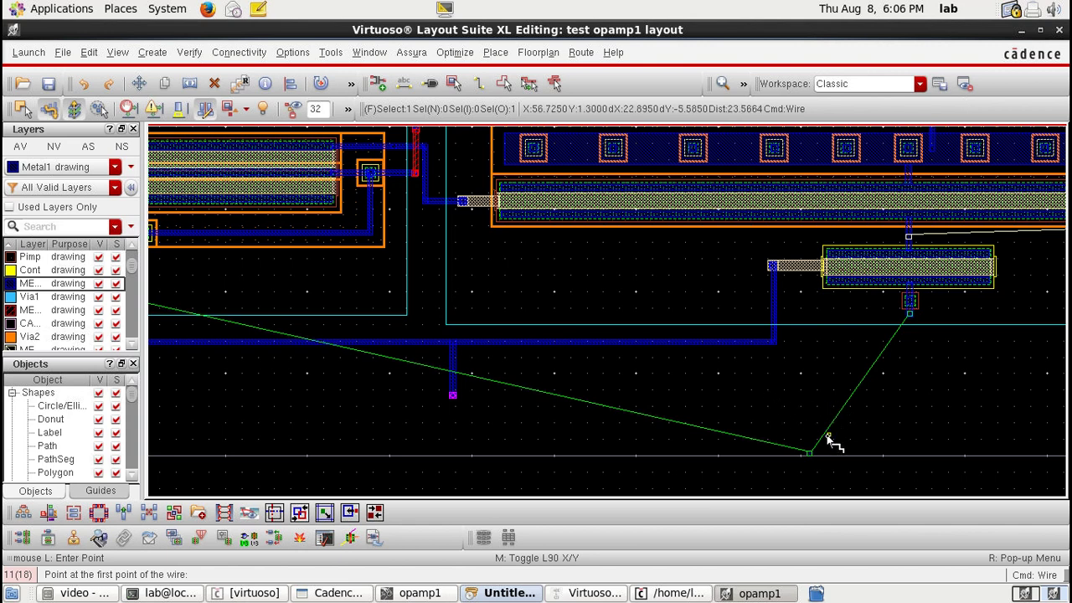
key(m)
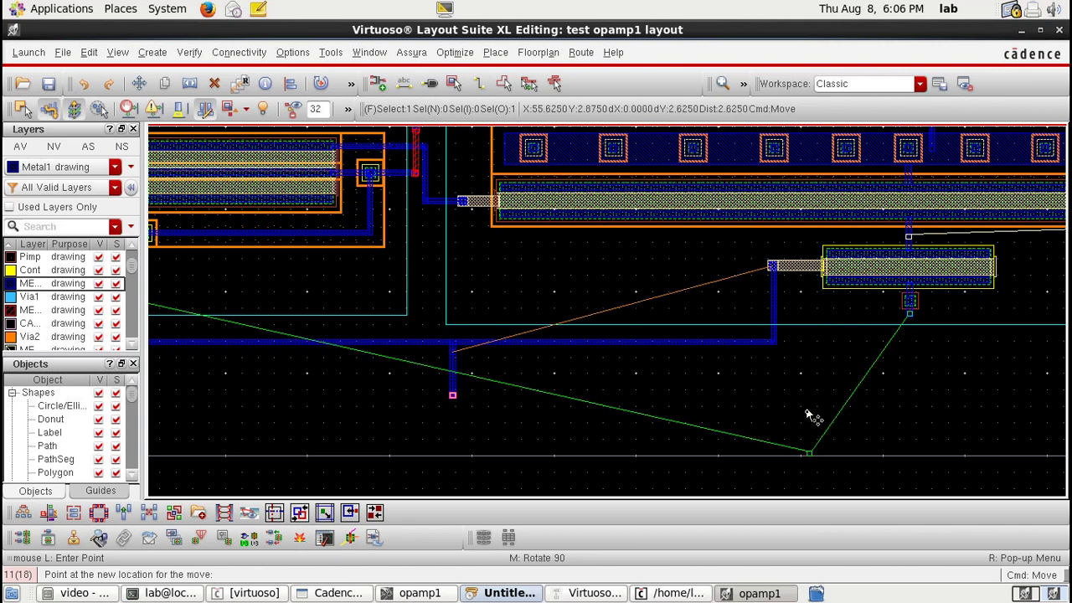
click(808, 360)
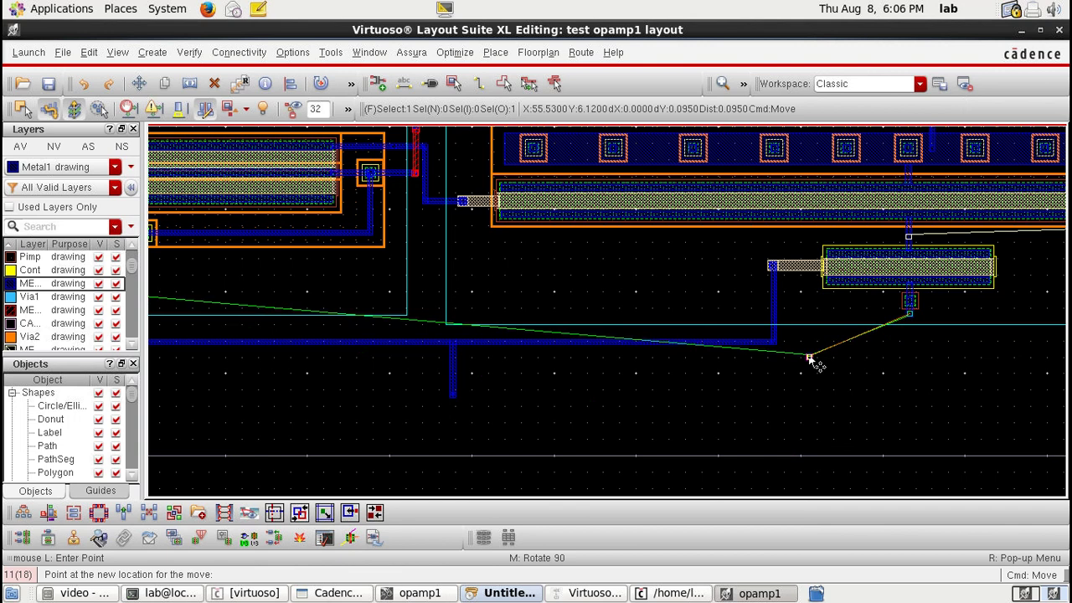
click(809, 372)
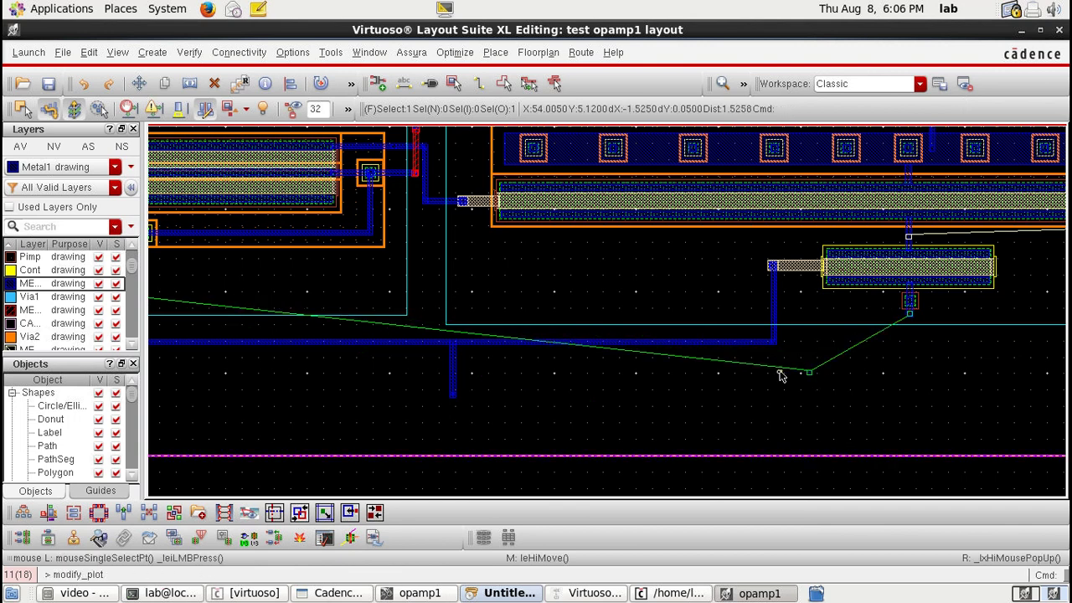
Place two Metal1-Metal2 vias on either side of the vertical gate wire, just above its corner near the second bottom pin
ctrl+scroll(767, 337, up, 3)
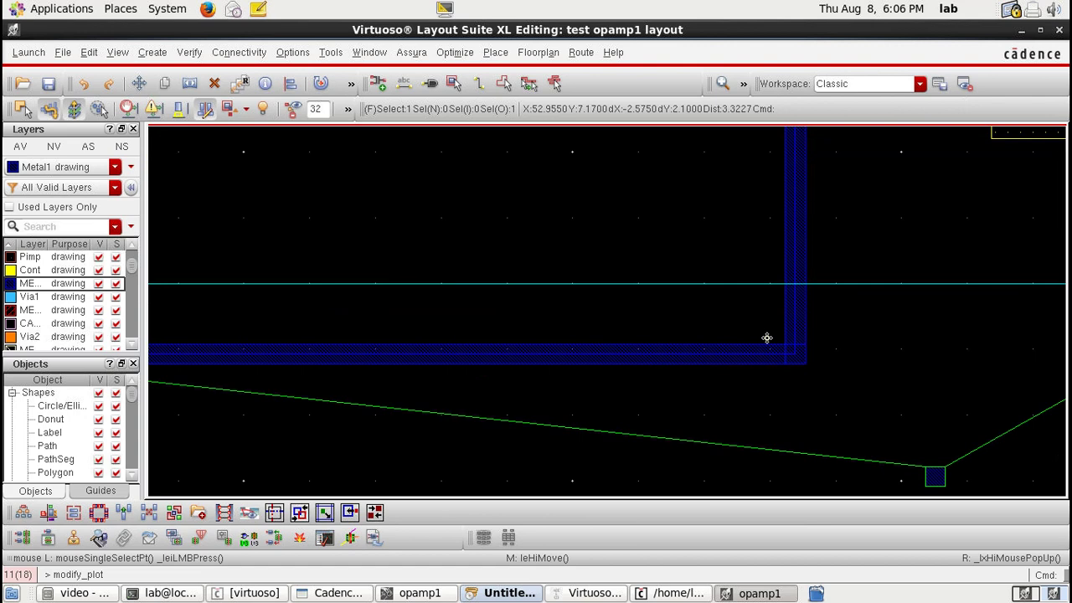
key(p)
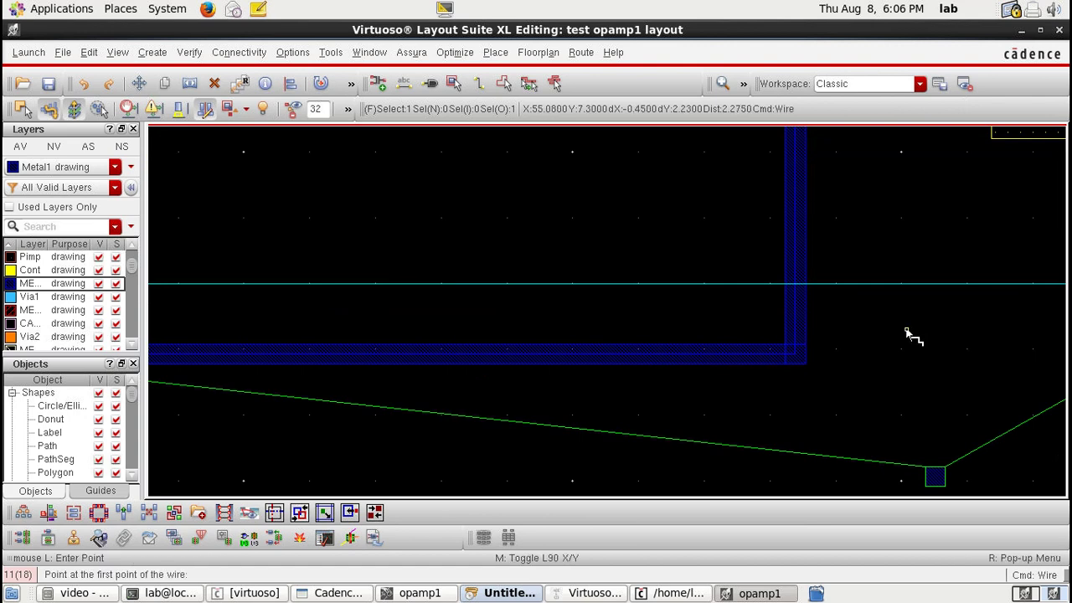
key(o)
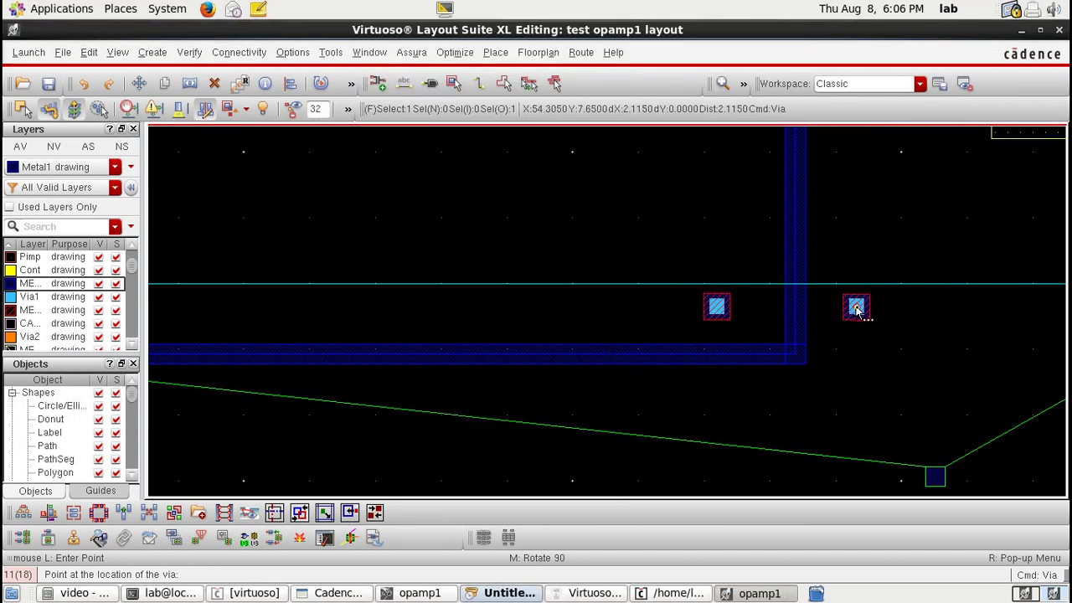
click(856, 308)
key(Escape)
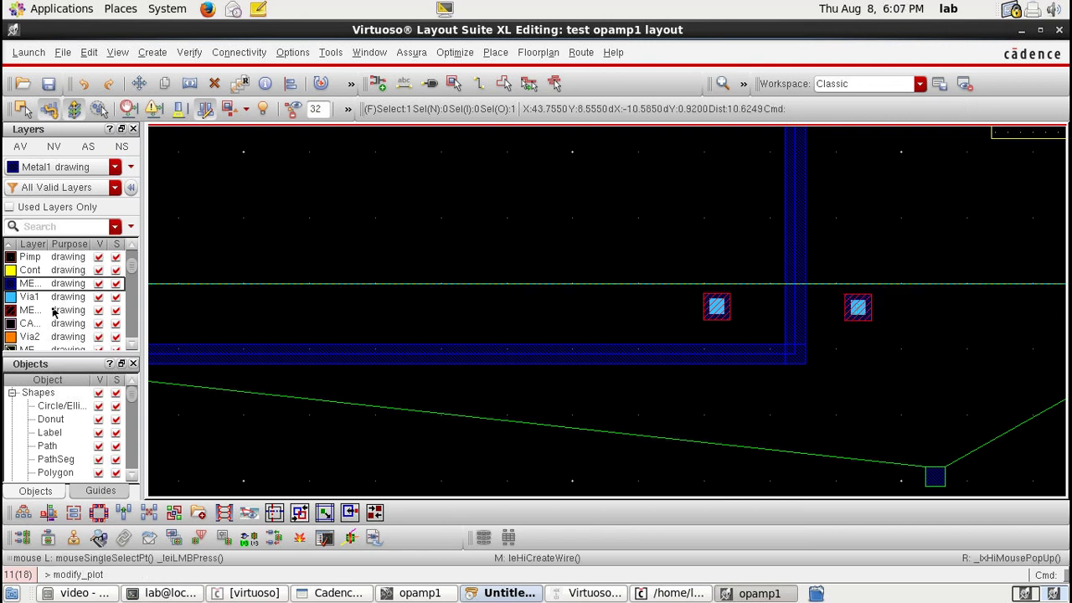
Connect the two vias with a Metal2 wire across the gate wire, and route Metal1 from the second bottom pin to the nearer via
click(52, 310)
middle_click(716, 307)
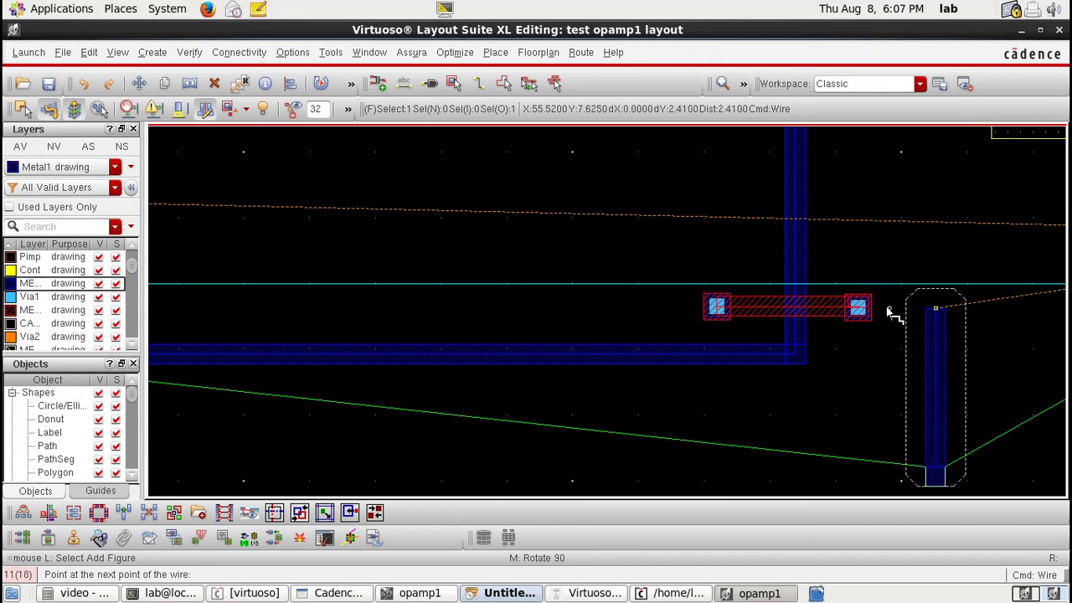
double_click(859, 307)
scroll(928, 308, down, 1)
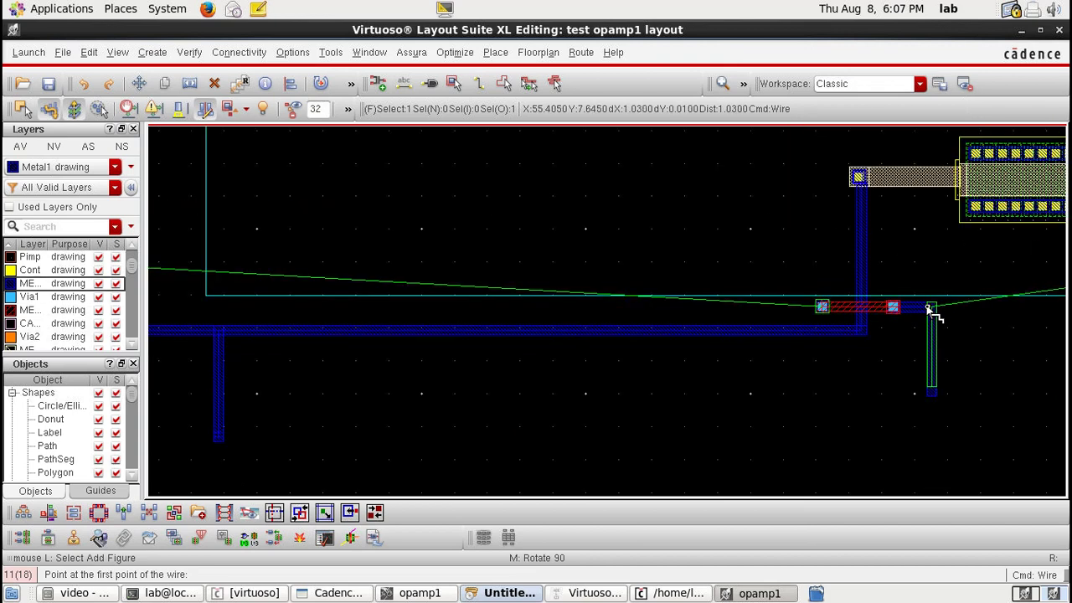
Route a Metal1 wire from the bend above the second bottom pin across and up to the second amplifier's substrate contact
click(928, 307)
key(Right)
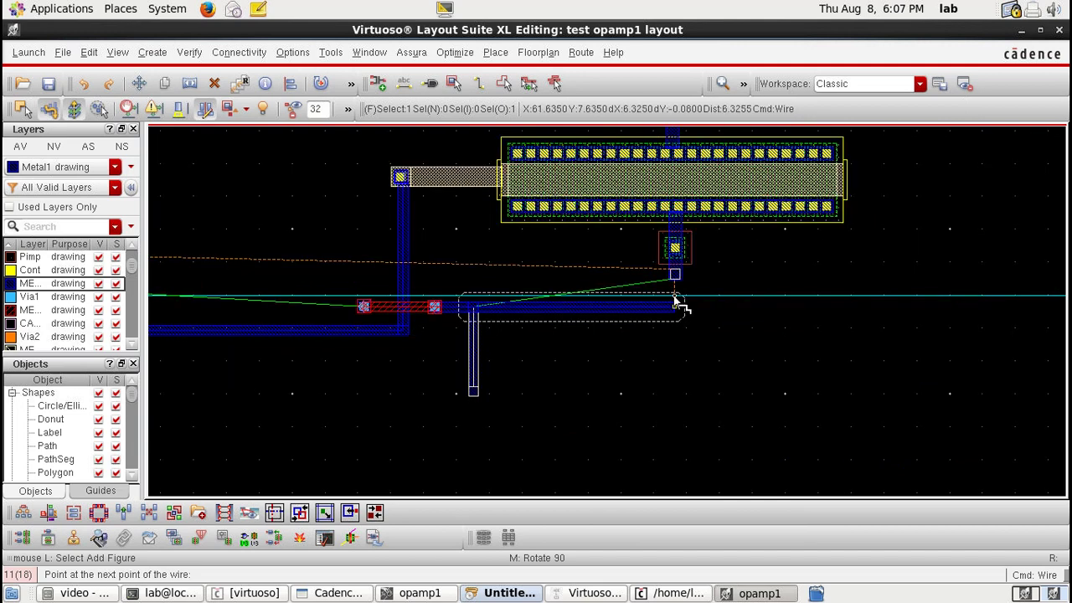
double_click(675, 296)
Route a Metal1 wire from the far via, parallel above the long gate wire, to the first amplifier's substrate contact
scroll(575, 318, down, 1)
key(Left)
key(Left)
key(Left)
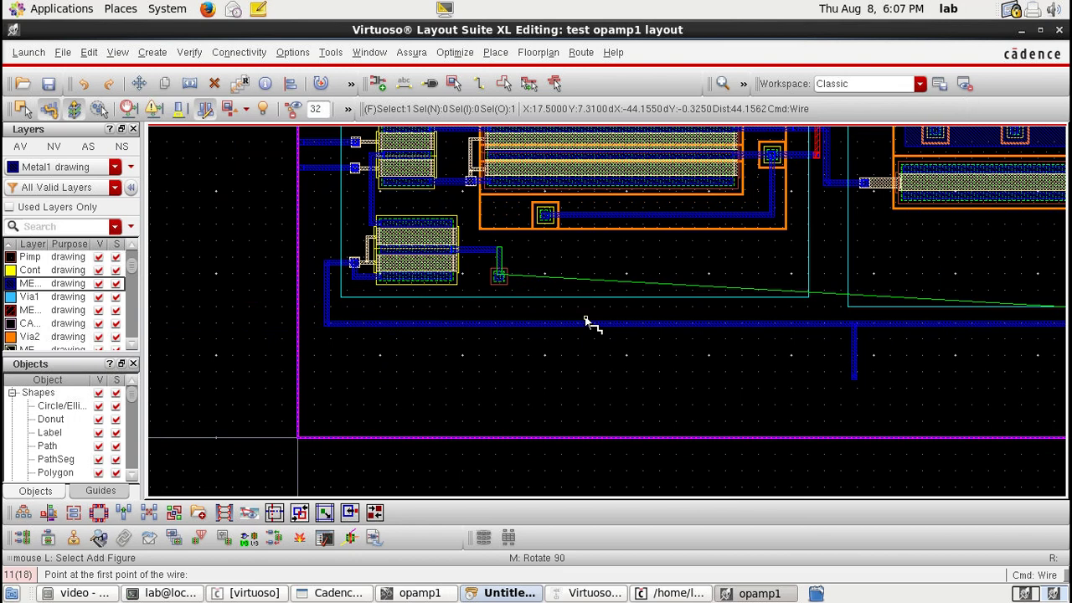
shift+scroll(929, 317, right, 2)
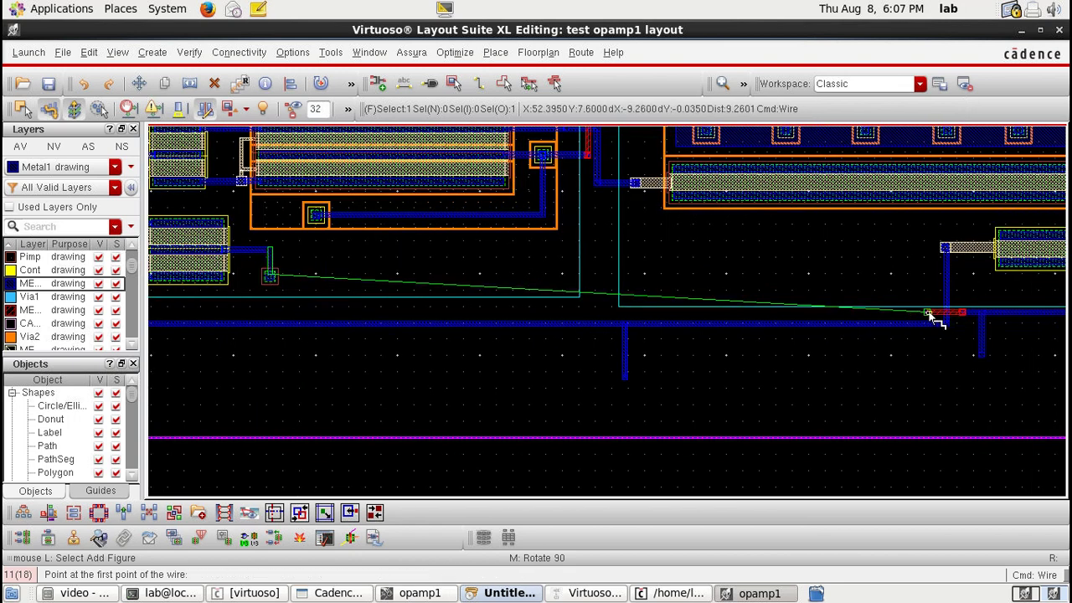
click(929, 315)
ctrl+scroll(271, 311, up, 2)
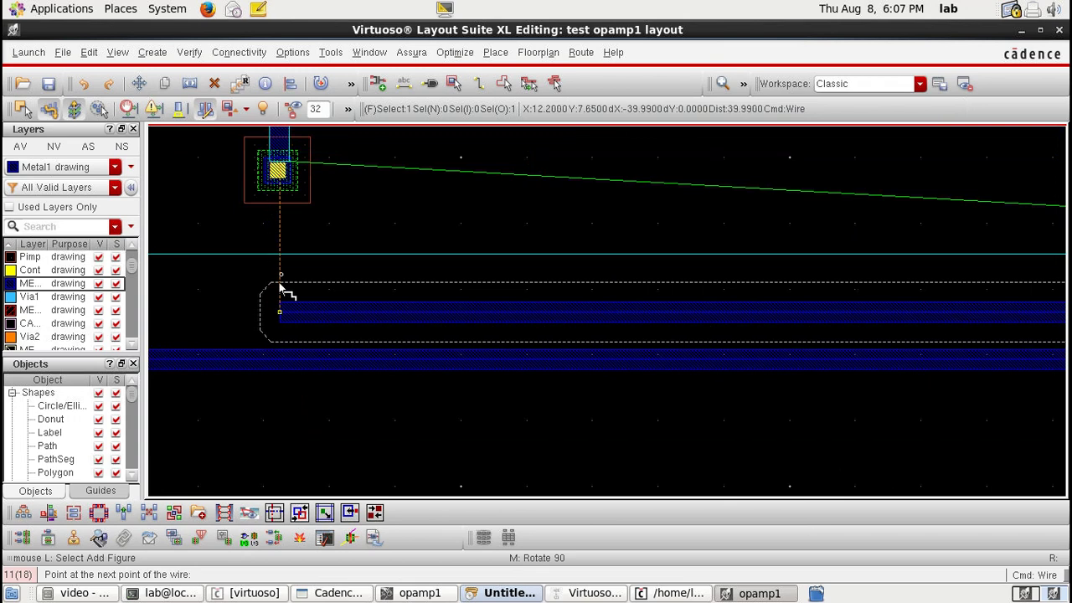
double_click(280, 289)
ctrl+scroll(278, 172, down, 2)
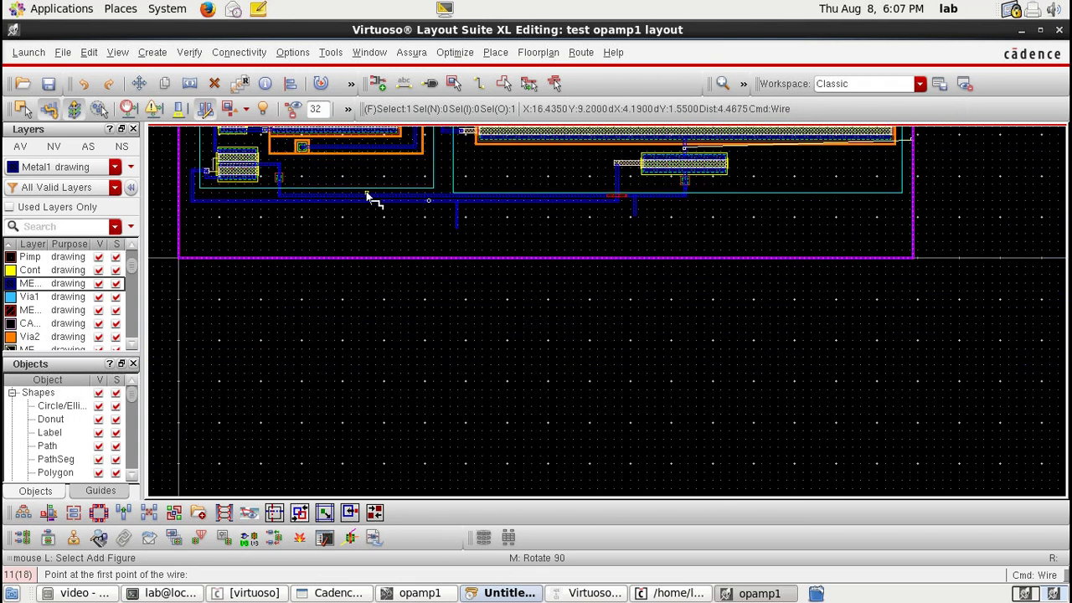
ctrl+scroll(619, 196, up, 2)
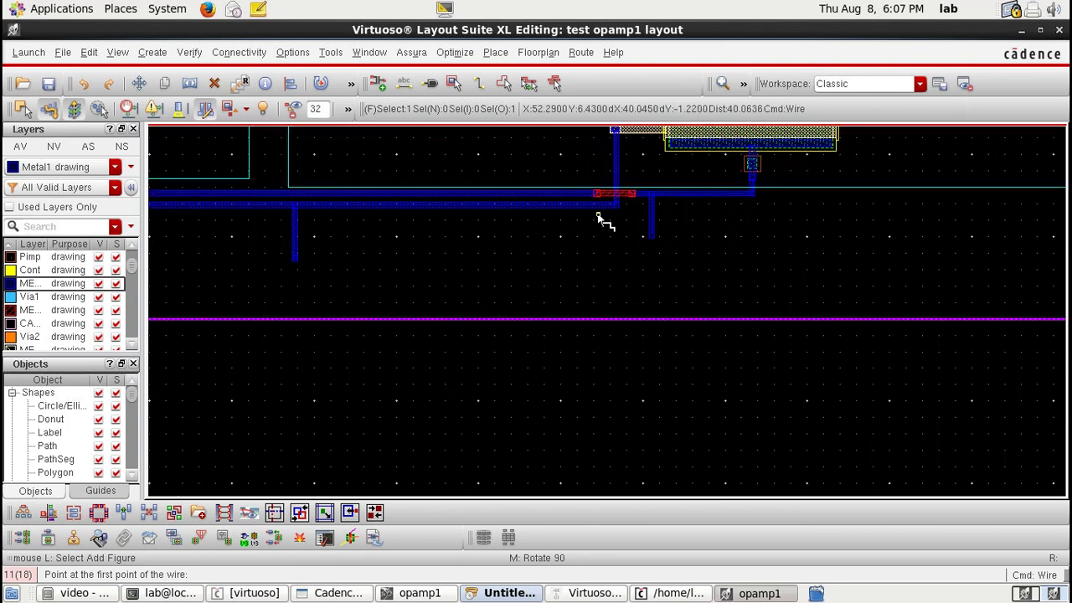
ctrl+scroll(598, 216, down, 1)
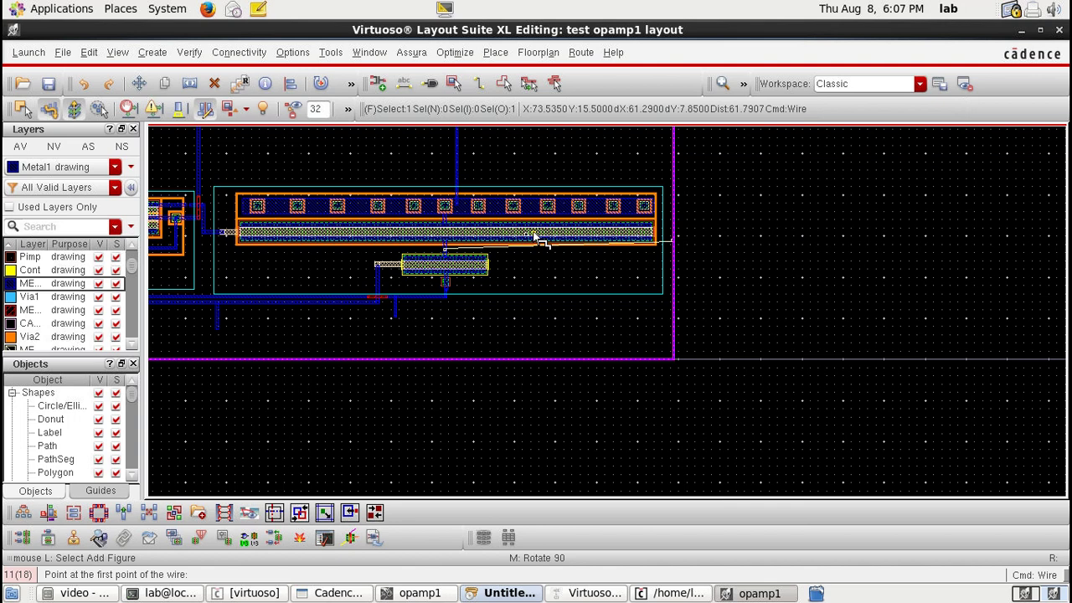
Route a horizontal Metal1 wire from the vertical output wire between the second amplifier's two transistors to the cell boundary's right edge
click(445, 248)
ctrl+scroll(445, 248, up, 2)
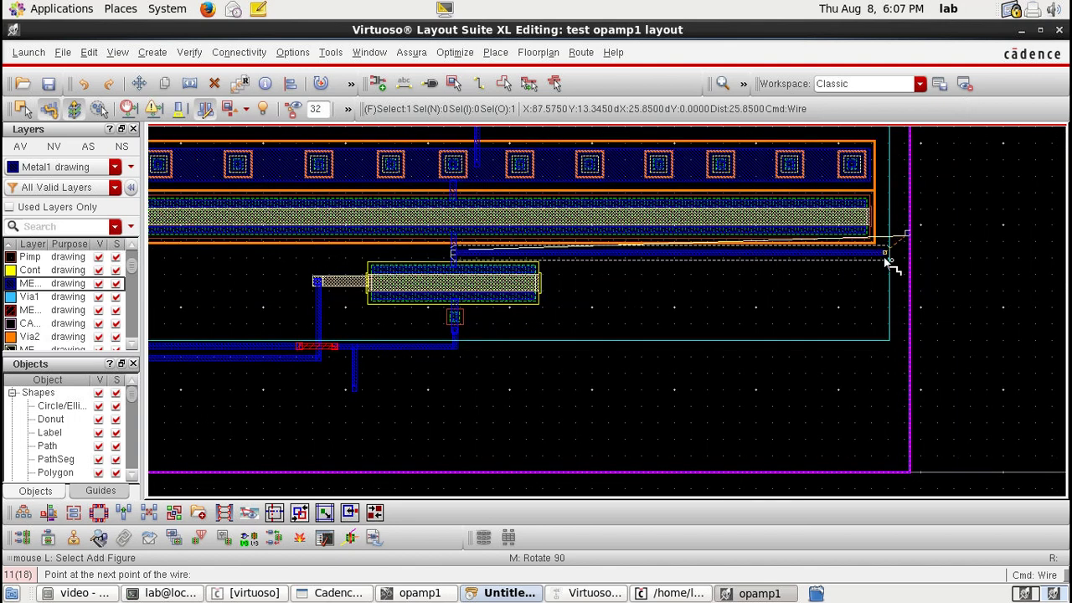
double_click(905, 252)
Move the output pin on the cell boundary's right edge down onto the end of the new Metal1 wire
ctrl+scroll(909, 235, up, 4)
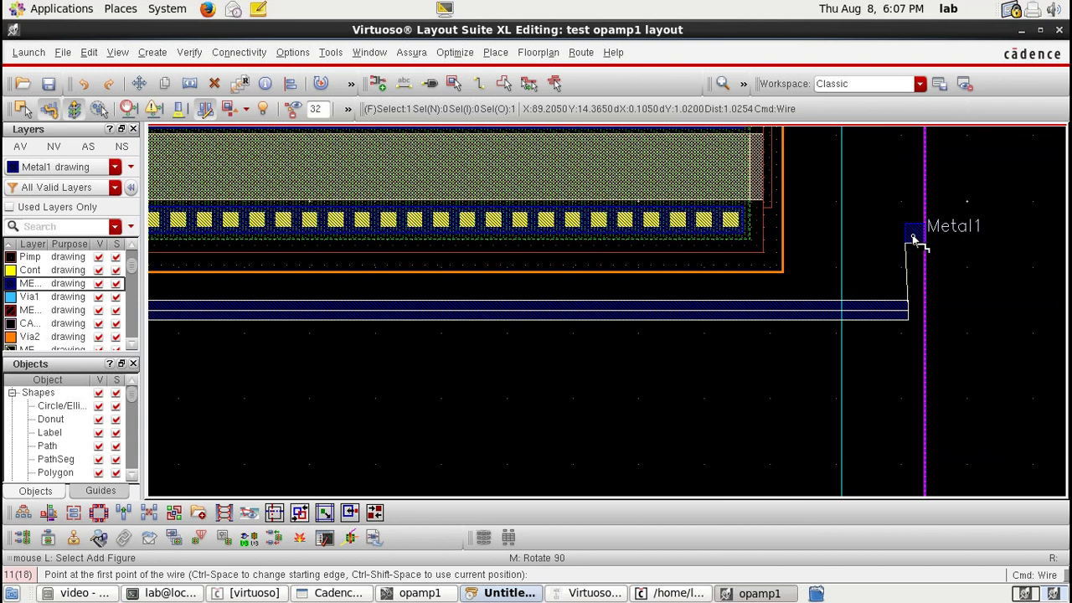
key(m)
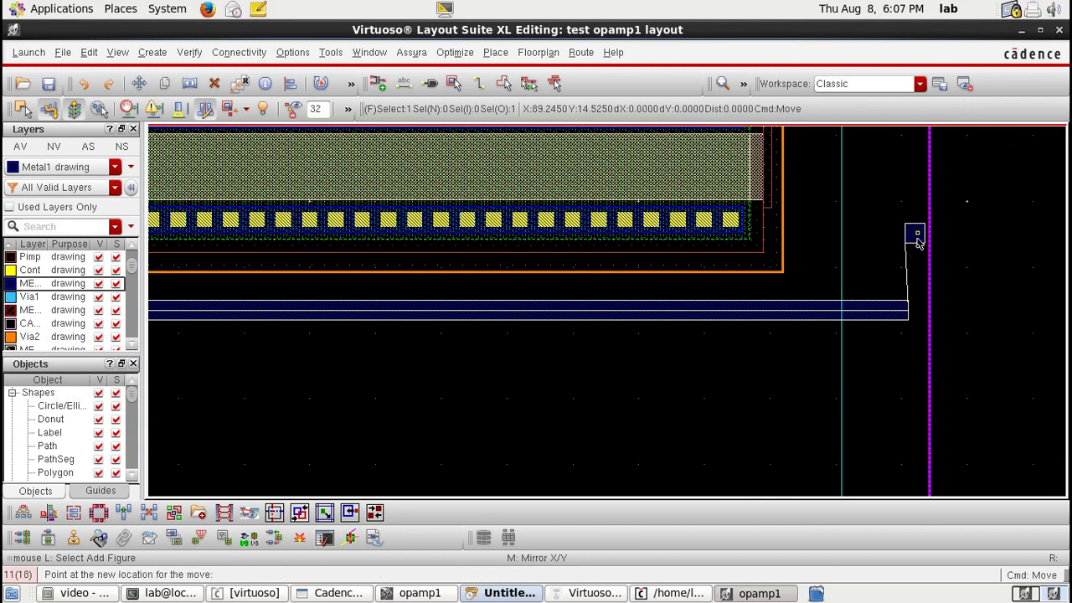
click(916, 233)
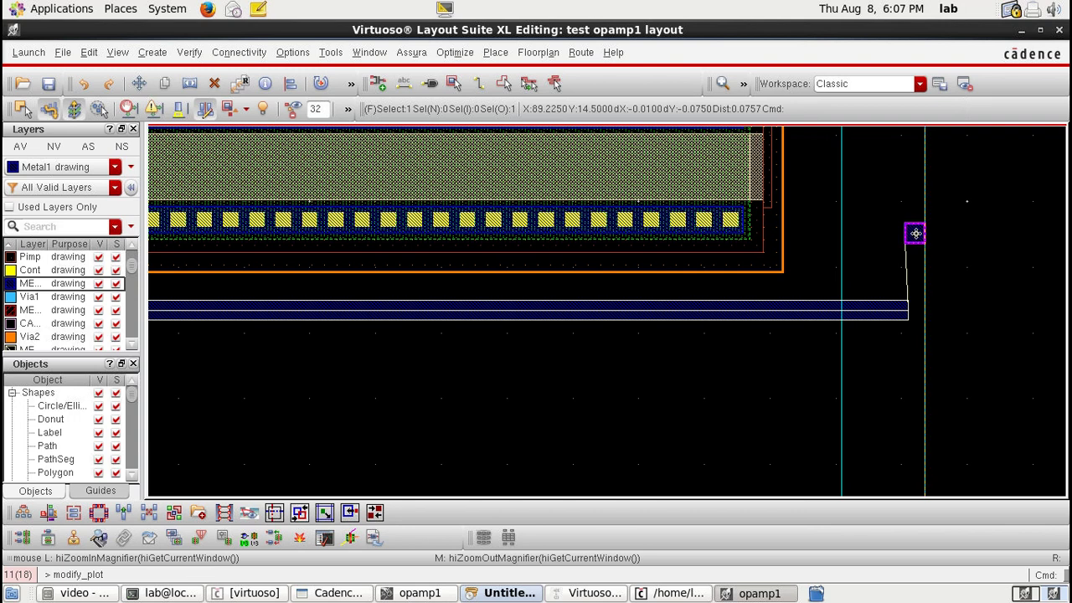
ctrl+scroll(911, 304, down, 4)
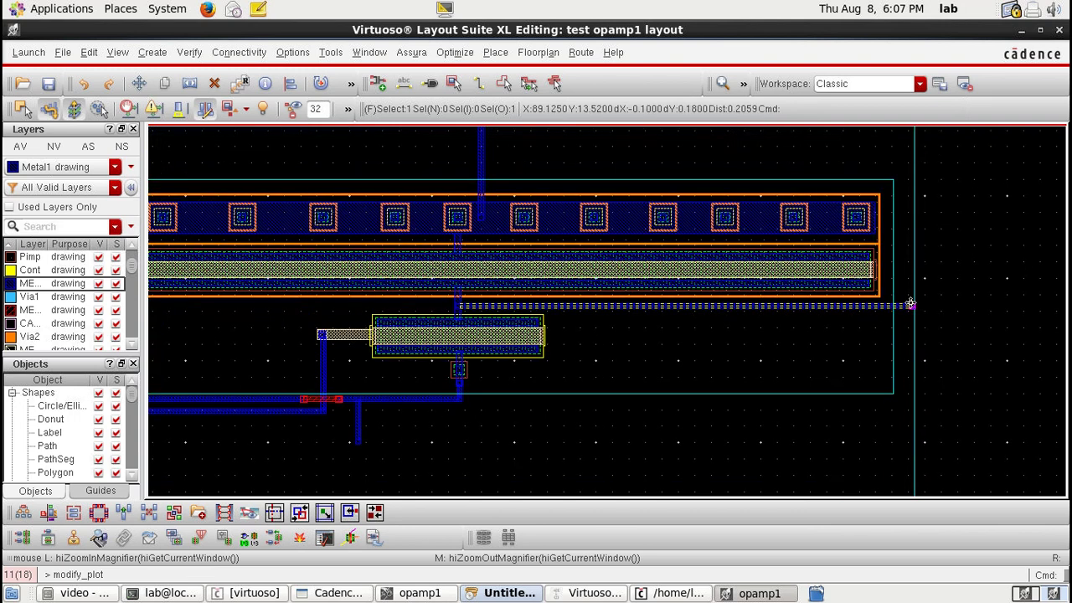
ctrl+scroll(754, 366, down, 2)
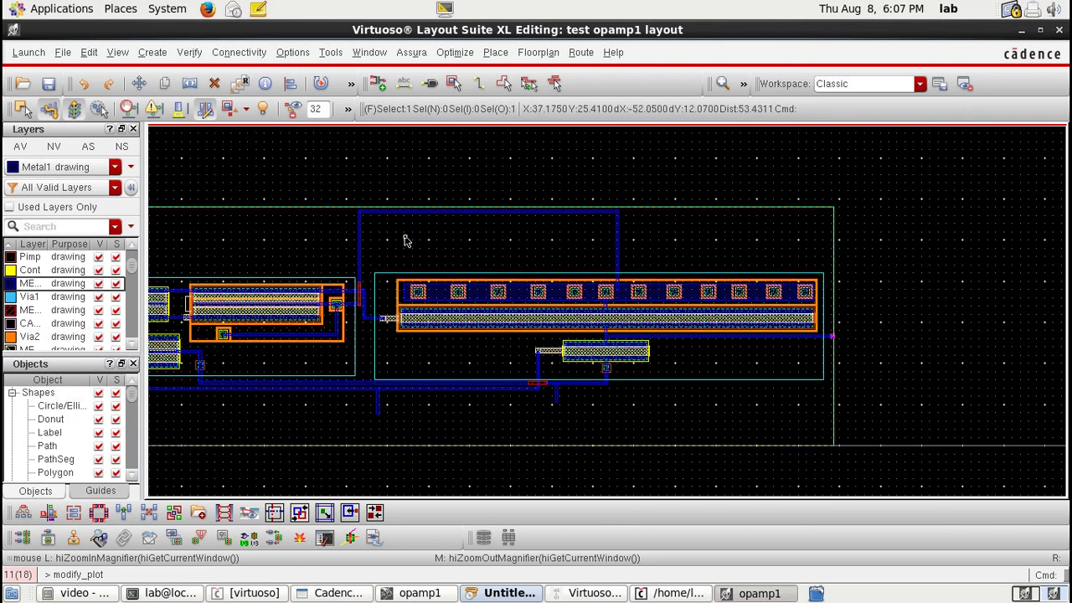
Stretch the cell boundary's top edge and the attached top supply wire down to just above the second amplifier
scroll(404, 239, left, 5)
key(s)
drag(311, 196, 510, 231)
scroll(510, 231, right, 4)
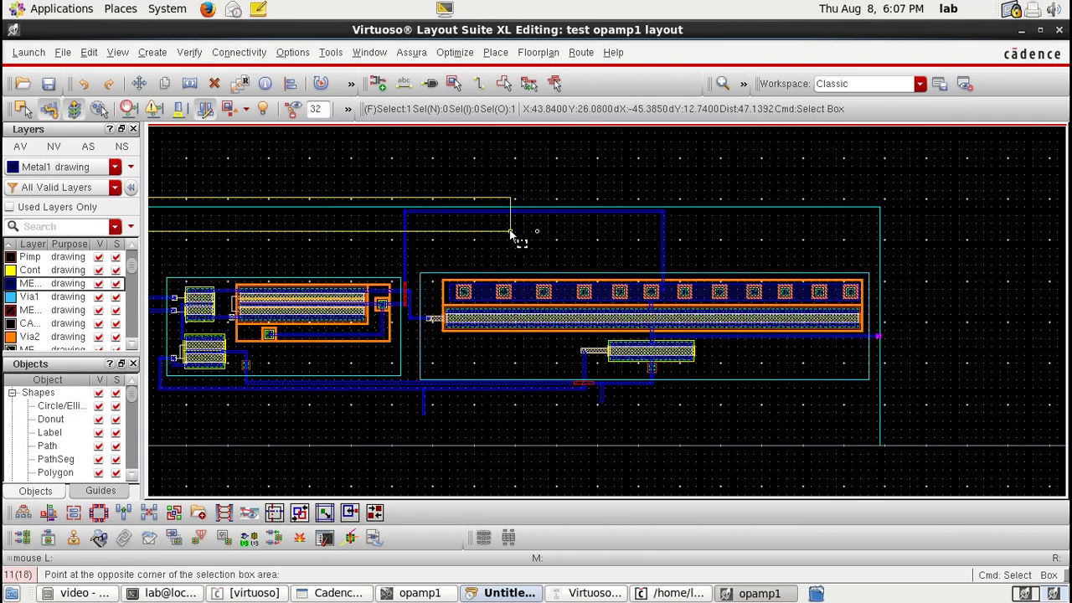
scroll(510, 231, right, 2)
click(329, 208)
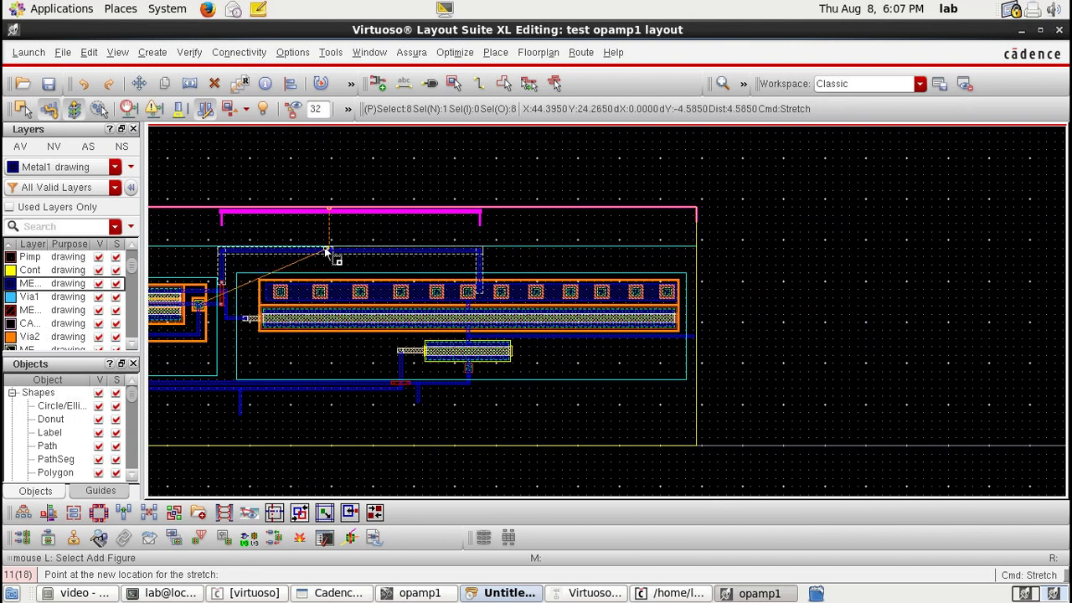
click(327, 262)
Try to stretch the cell boundary's bottom edge upward together with the two bottom pins
shift+scroll(324, 301, left, 3)
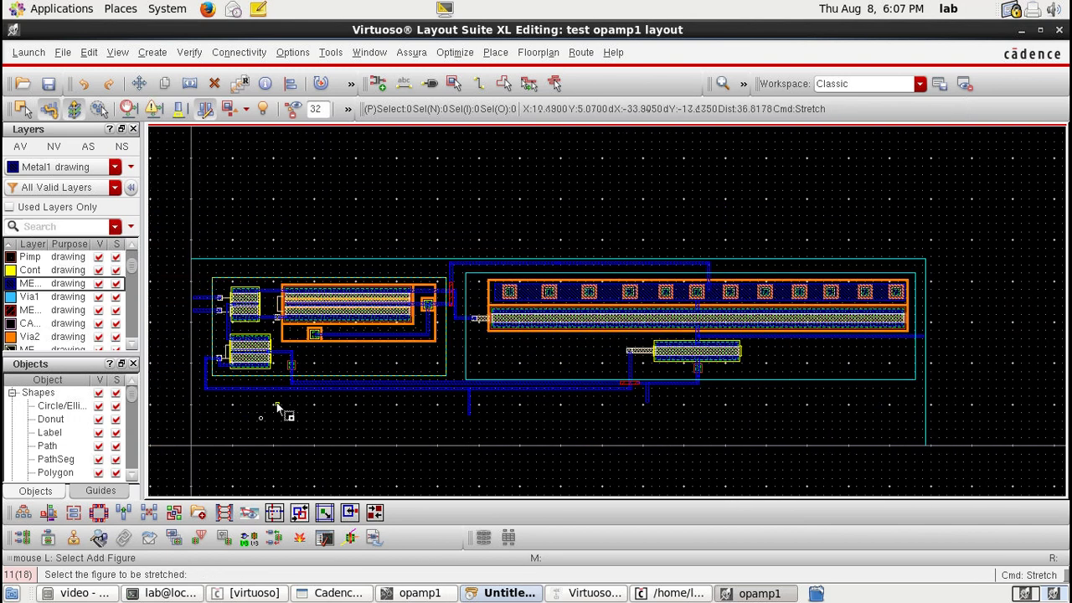
drag(177, 421, 278, 460)
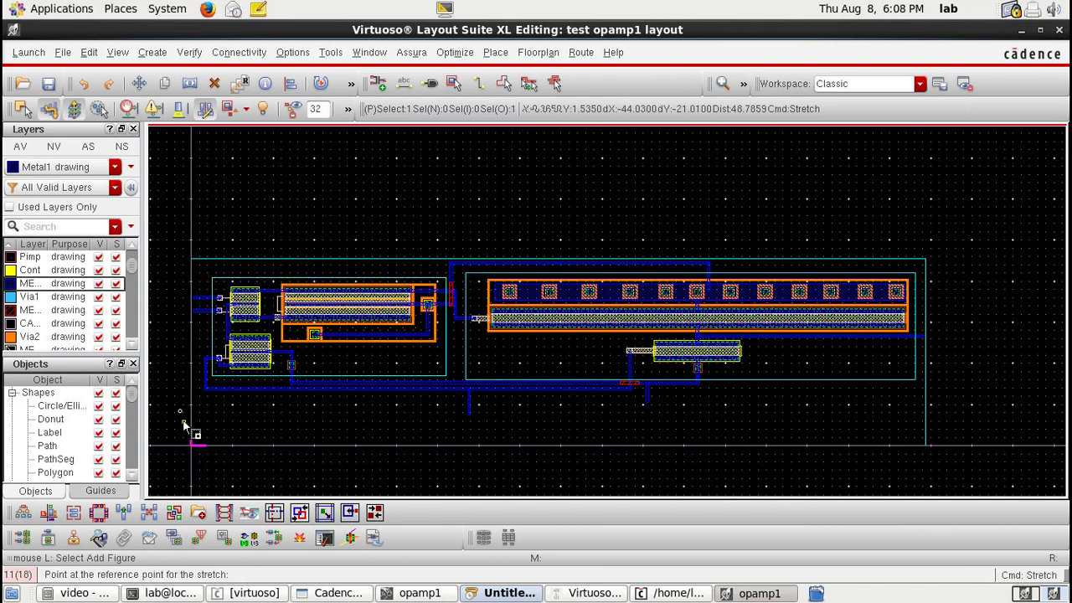
shift+drag(180, 398, 943, 459)
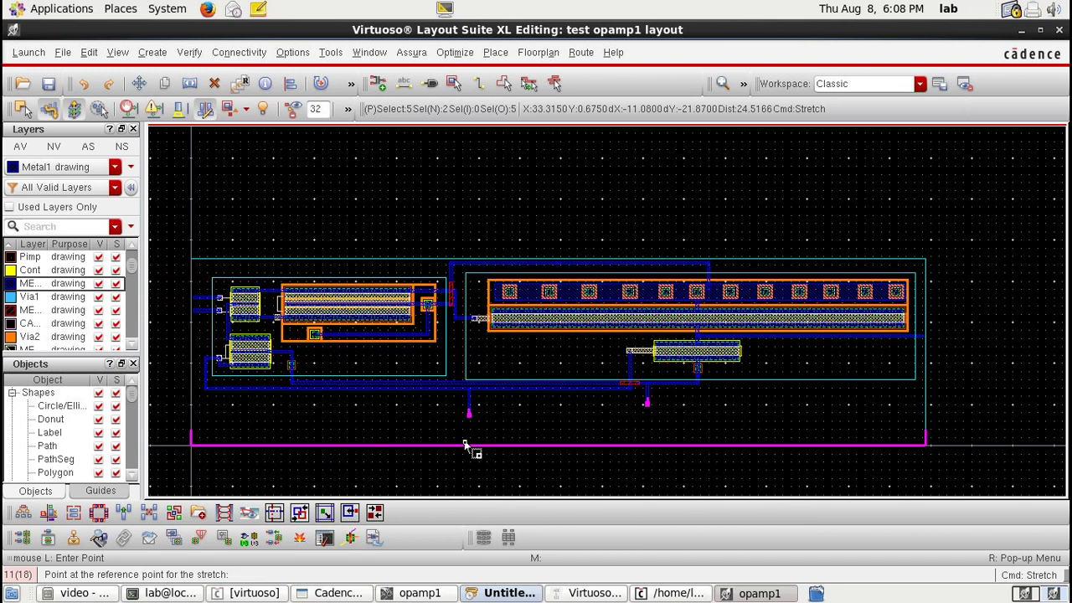
click(465, 444)
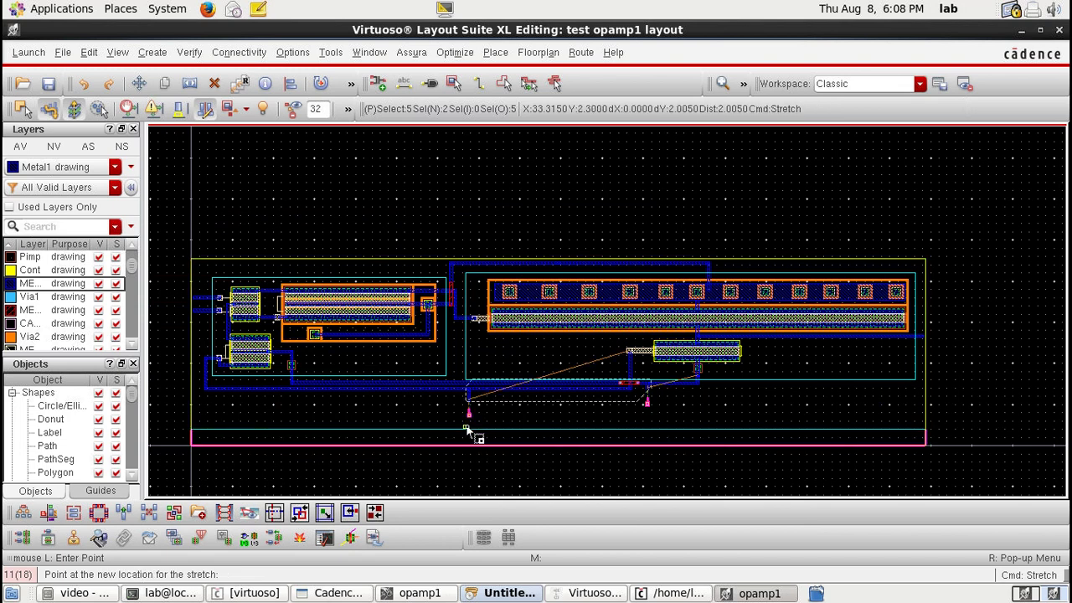
click(467, 441)
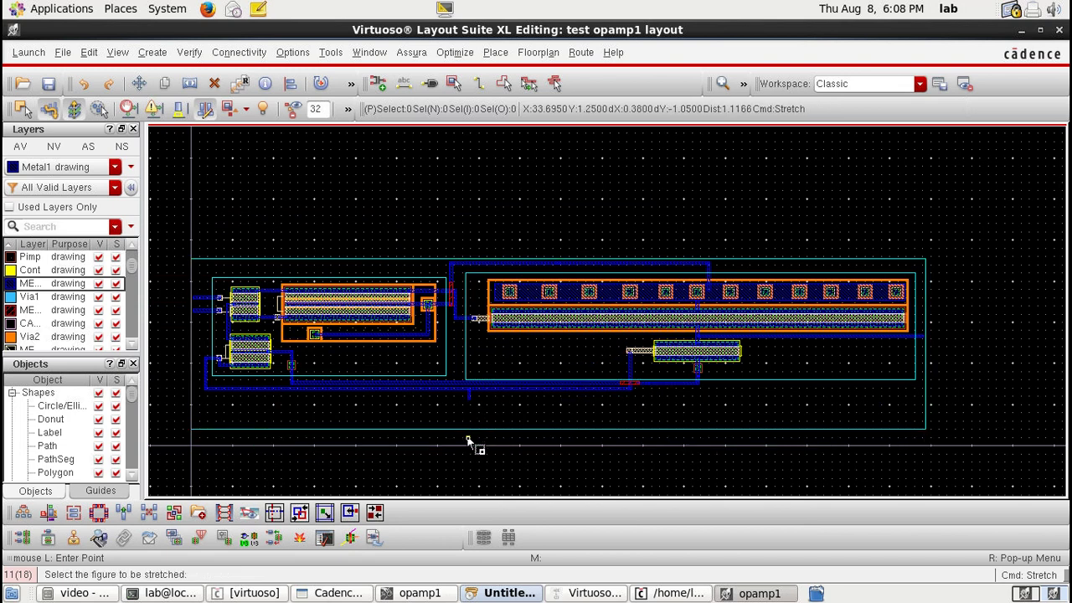
key(u)
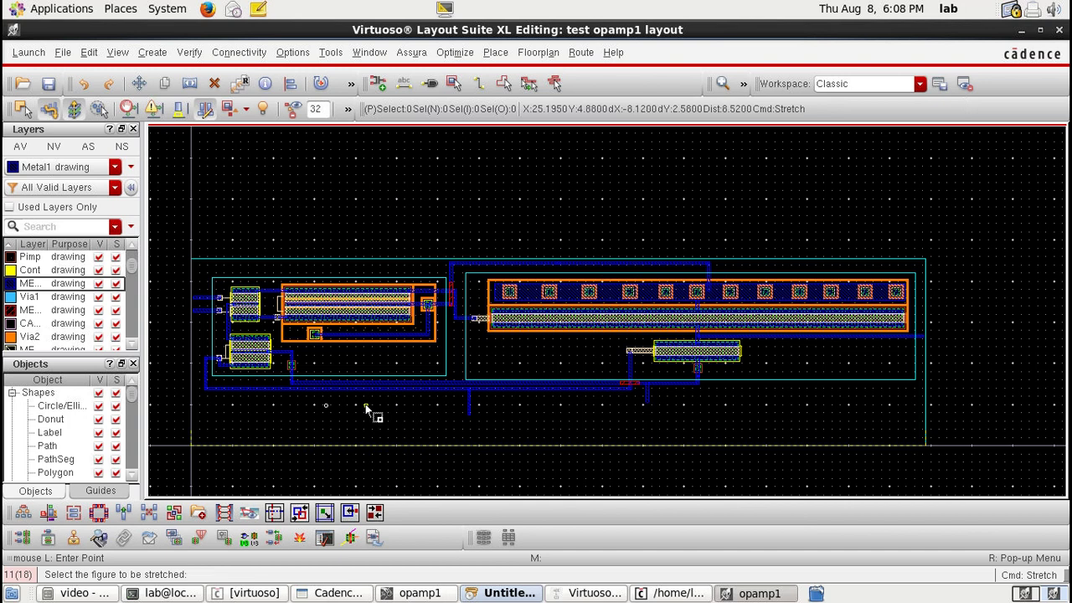
Raise the cell boundary's bottom edge to the lowest pin, and stretch the edge and both bottom pins further up toward the gate wire
click(427, 419)
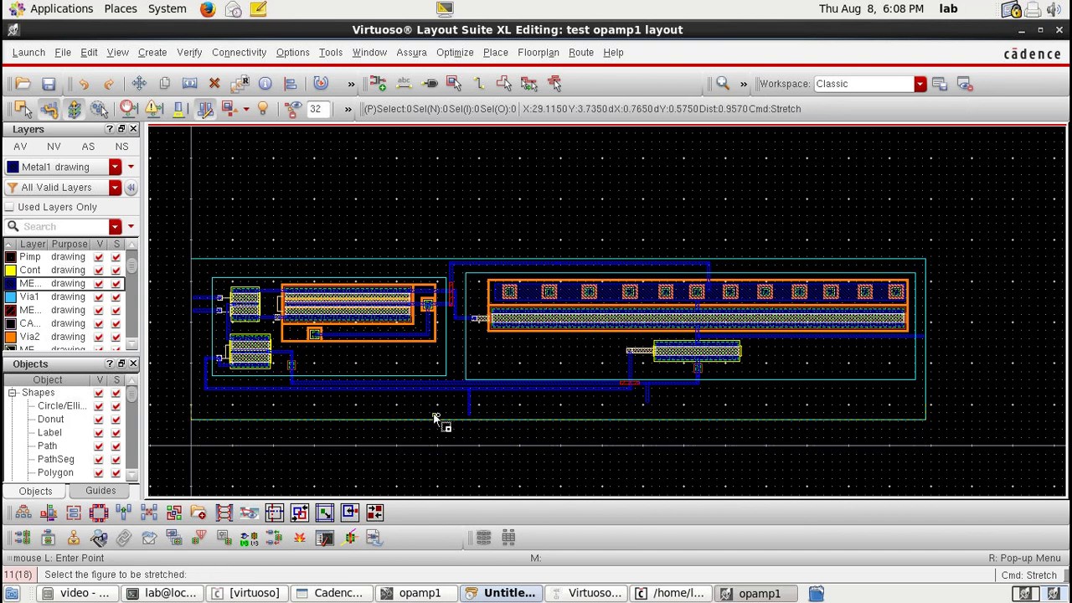
click(178, 400)
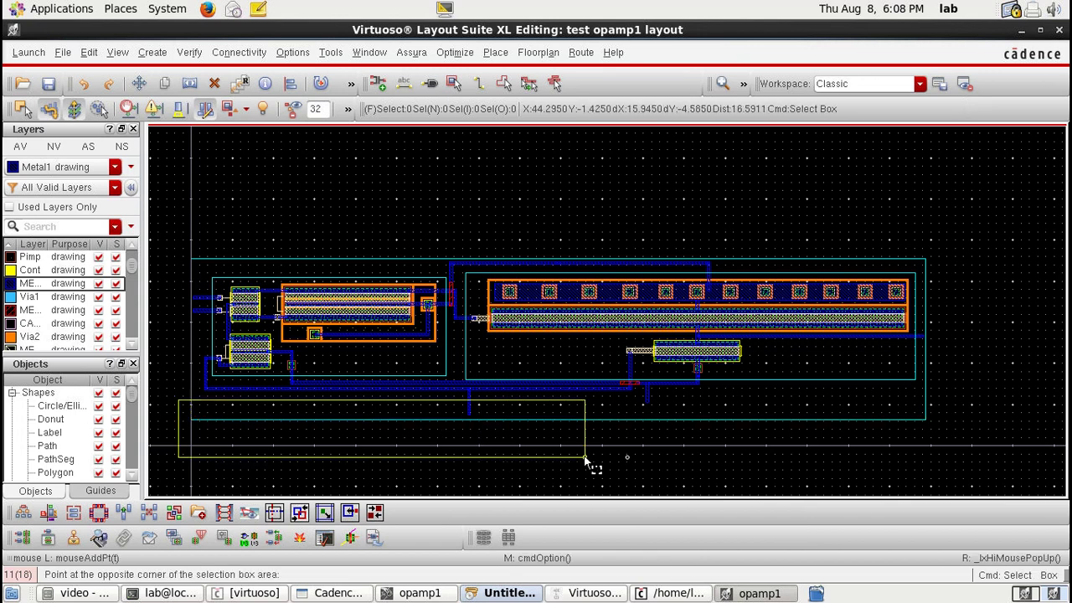
click(841, 447)
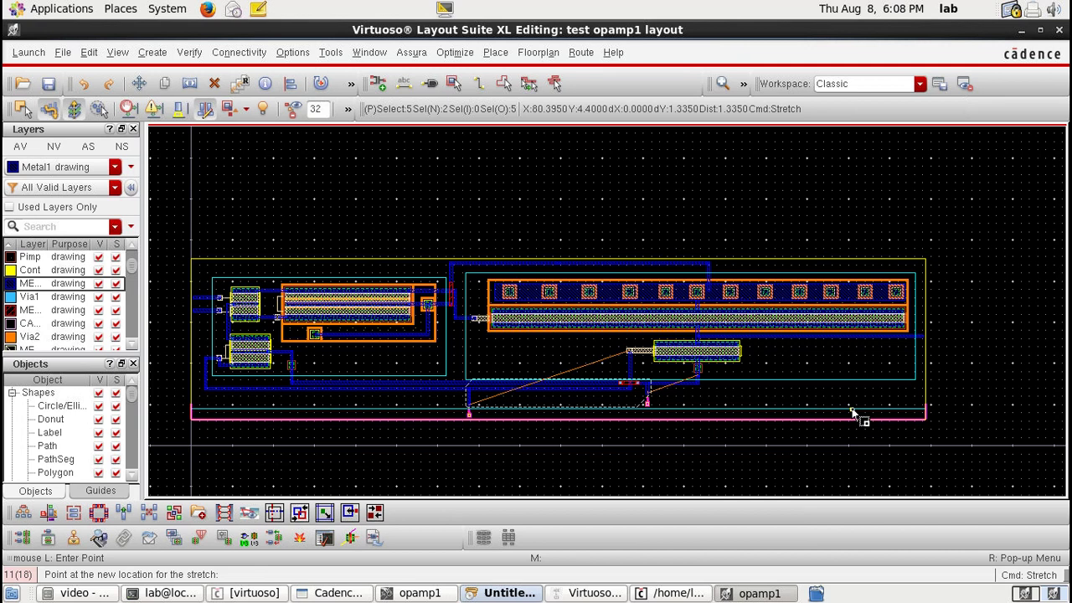
click(530, 408)
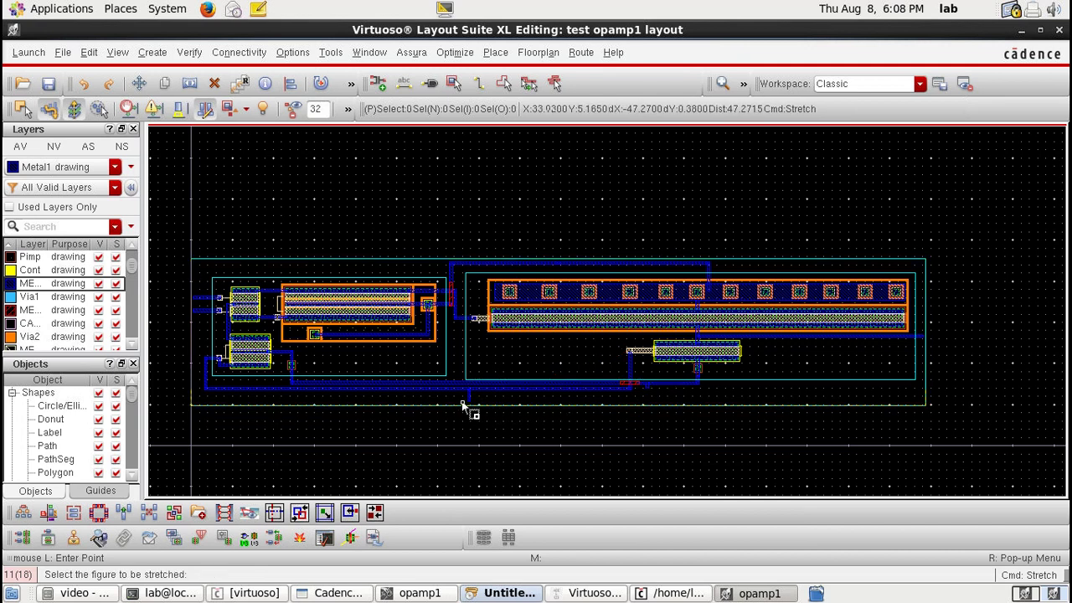
Stretch the cell boundary's bottom edge and the first bottom pin up close beneath the long gate wire
click(185, 400)
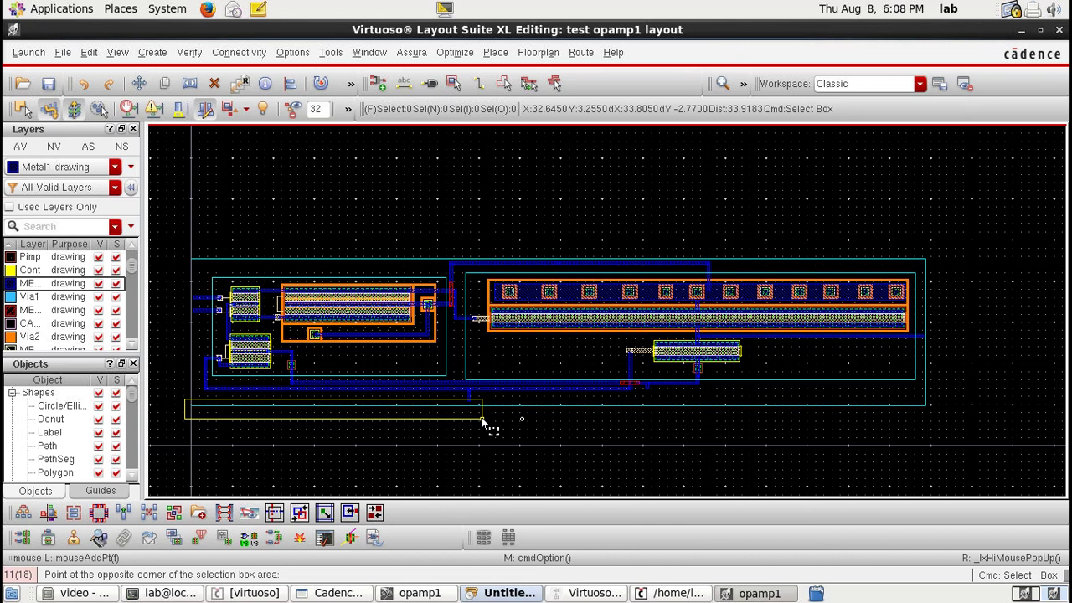
click(835, 409)
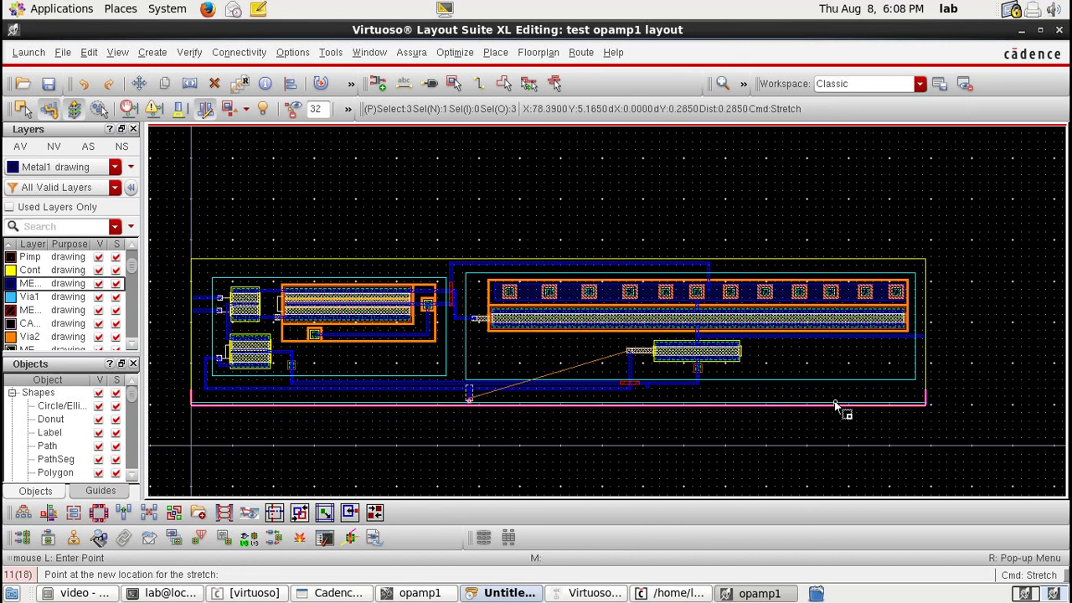
click(837, 407)
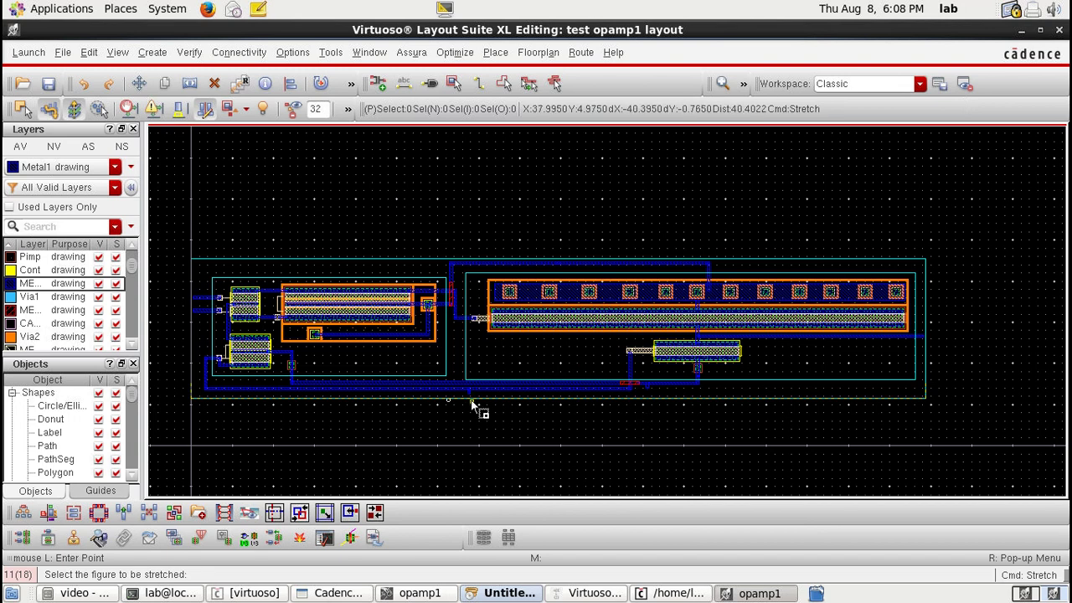
ctrl+scroll(610, 397, up, 1)
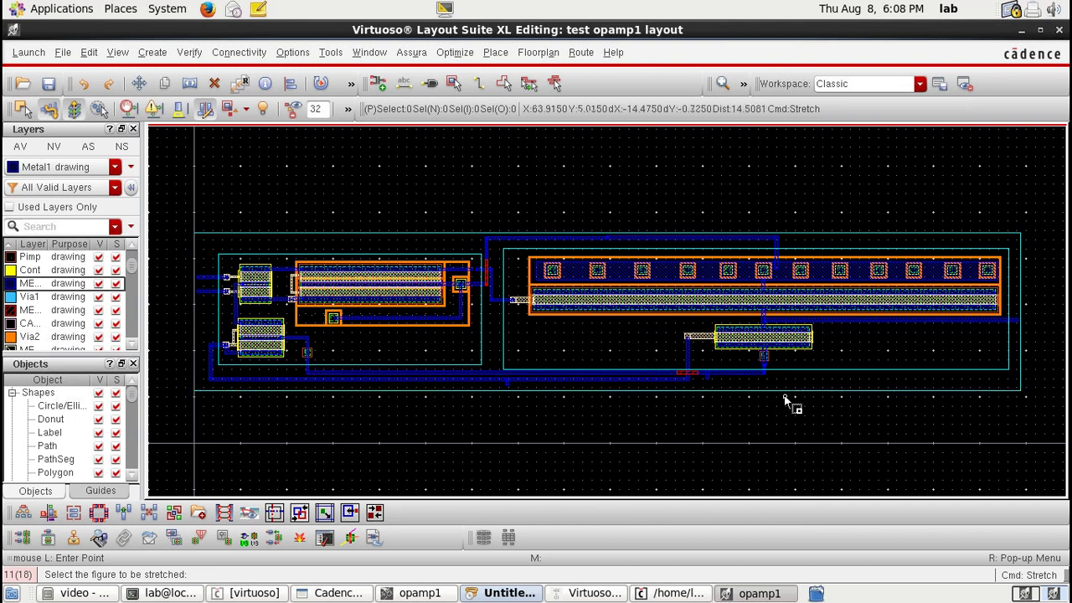
Start creating pin labels and place the first two on the first amplifier's two input wires
click(404, 83)
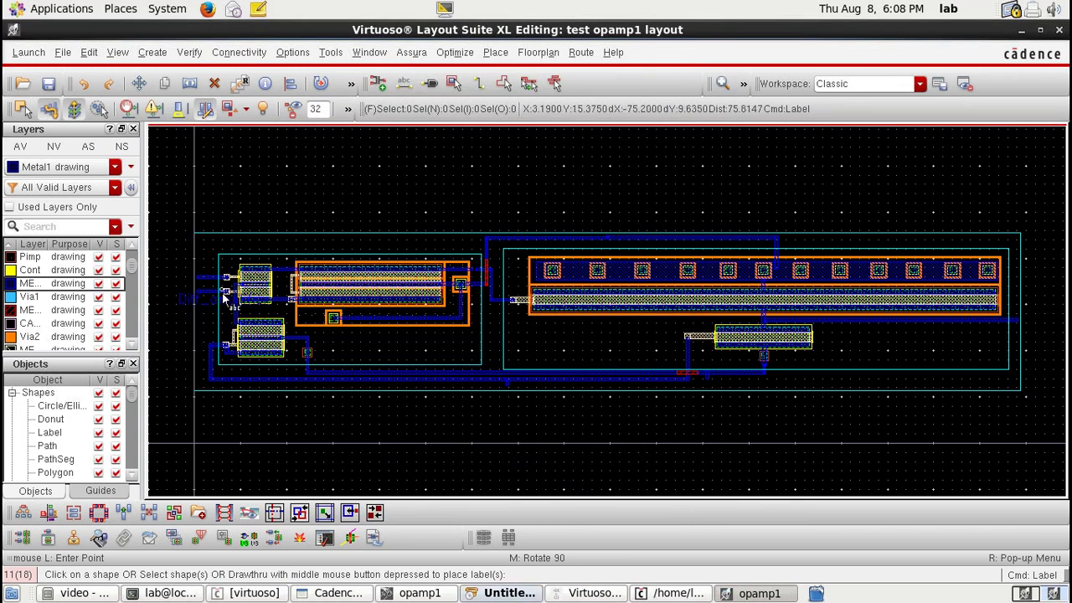
ctrl+scroll(222, 293, up, 3)
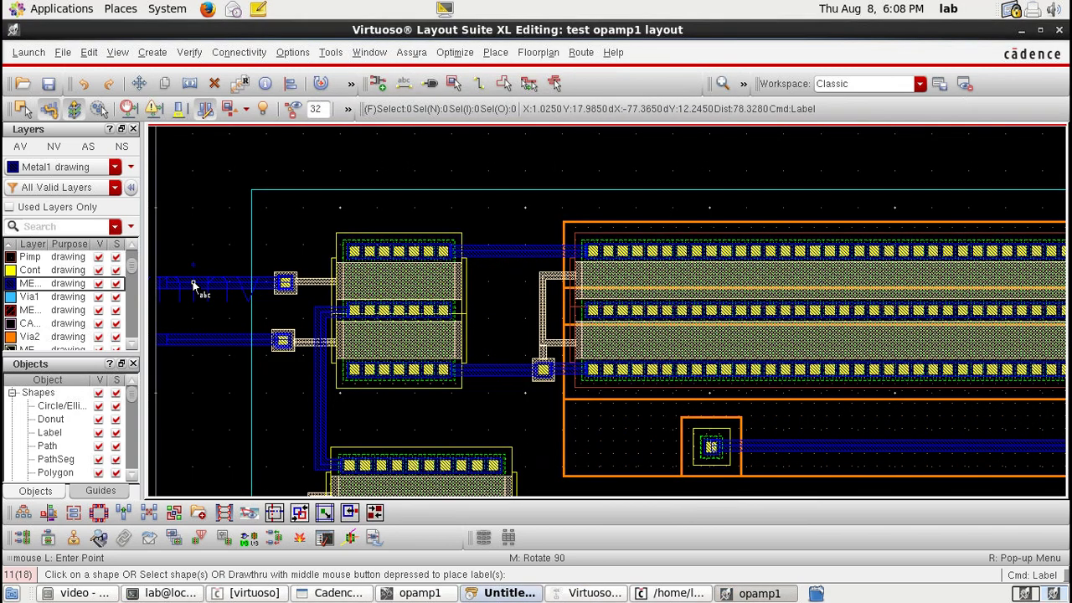
ctrl+scroll(216, 347, down, 2)
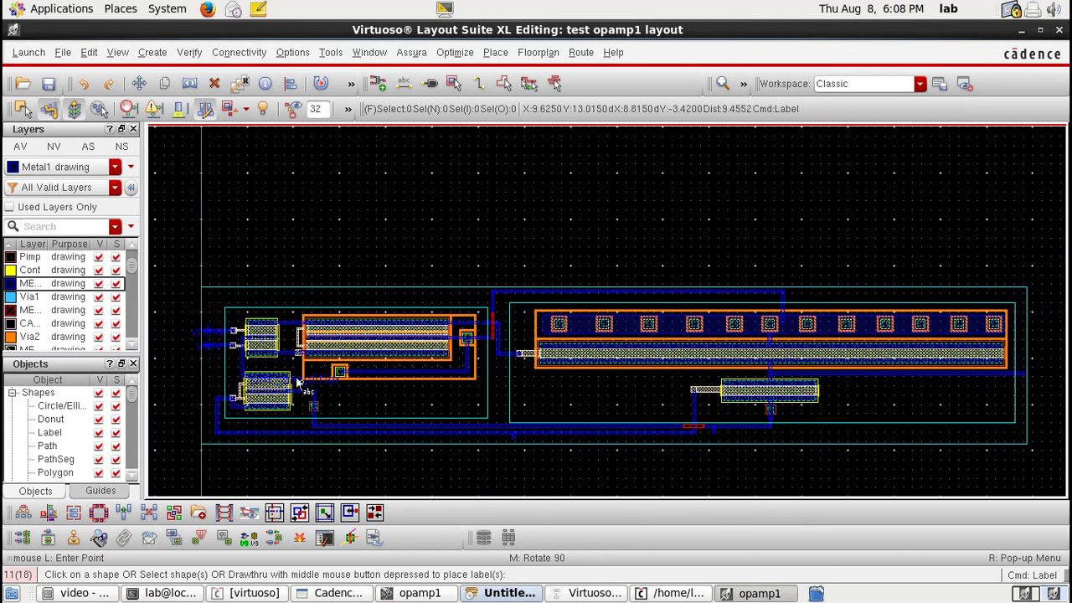
Place a label on the first bottom pin's wire and the VSS label beside the second bottom pin
ctrl+scroll(296, 376, up, 5)
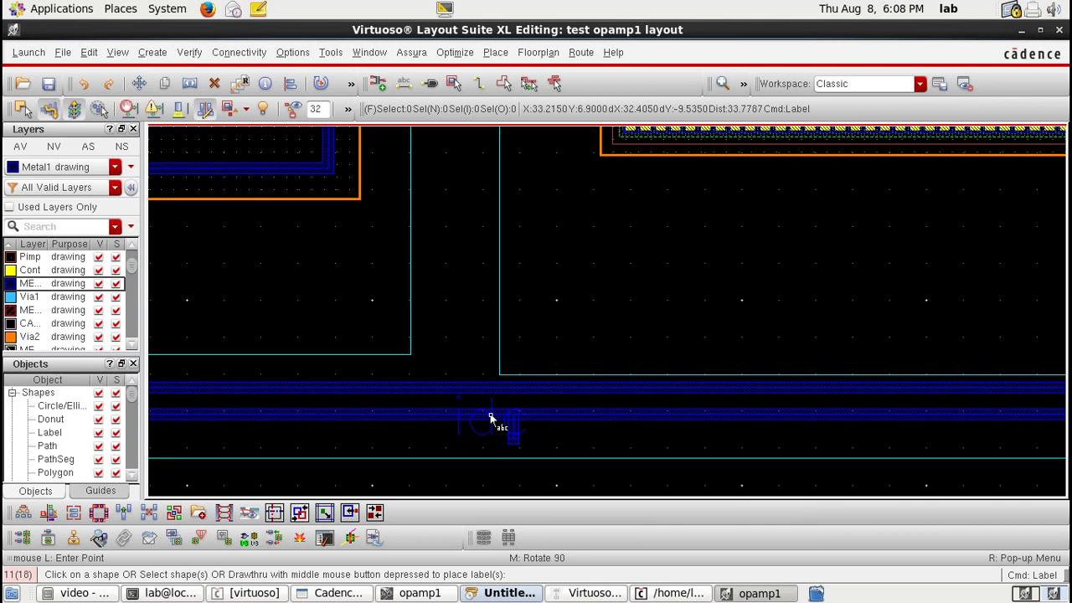
click(491, 416)
key(Right)
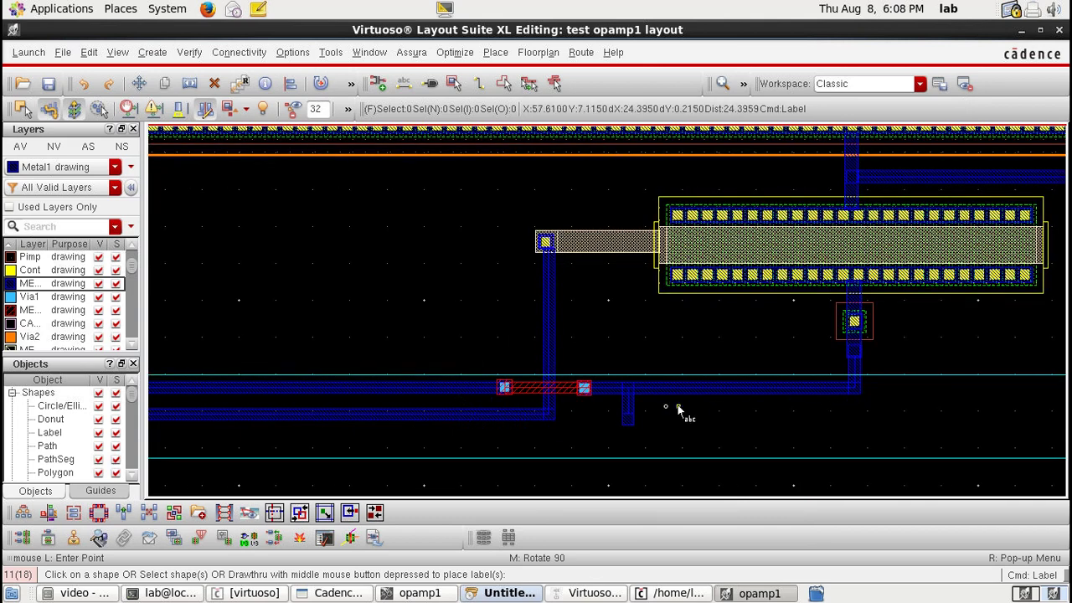
click(601, 403)
Place the output label on the wire at the cell boundary's right edge and the supply label on the top wire
ctrl+scroll(654, 403, down, 3)
ctrl+scroll(809, 381, up, 2)
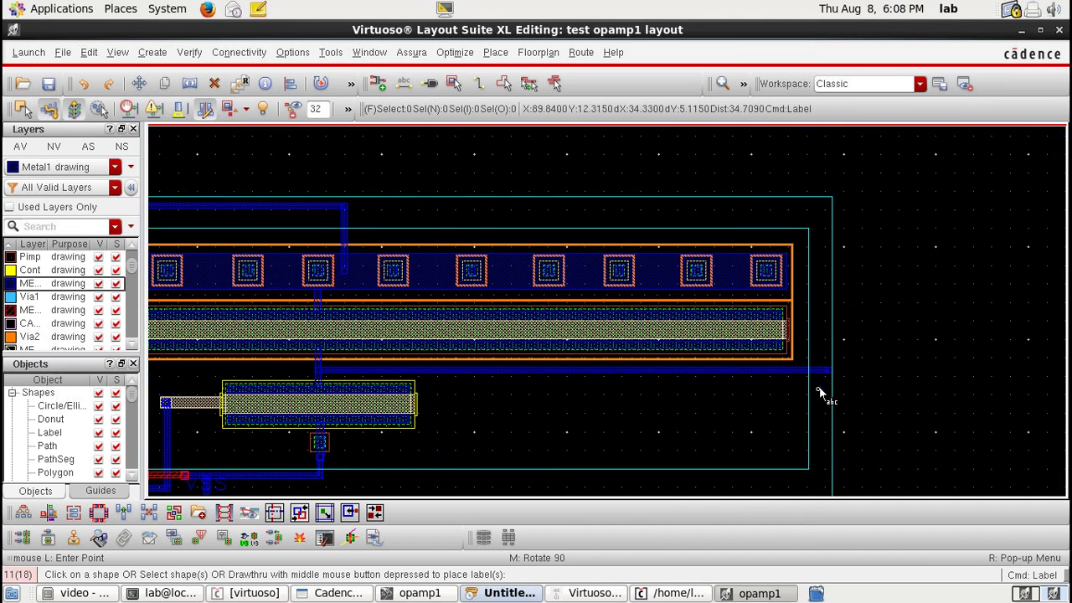
click(797, 371)
key(Up)
key(Up)
key(Left)
key(Left)
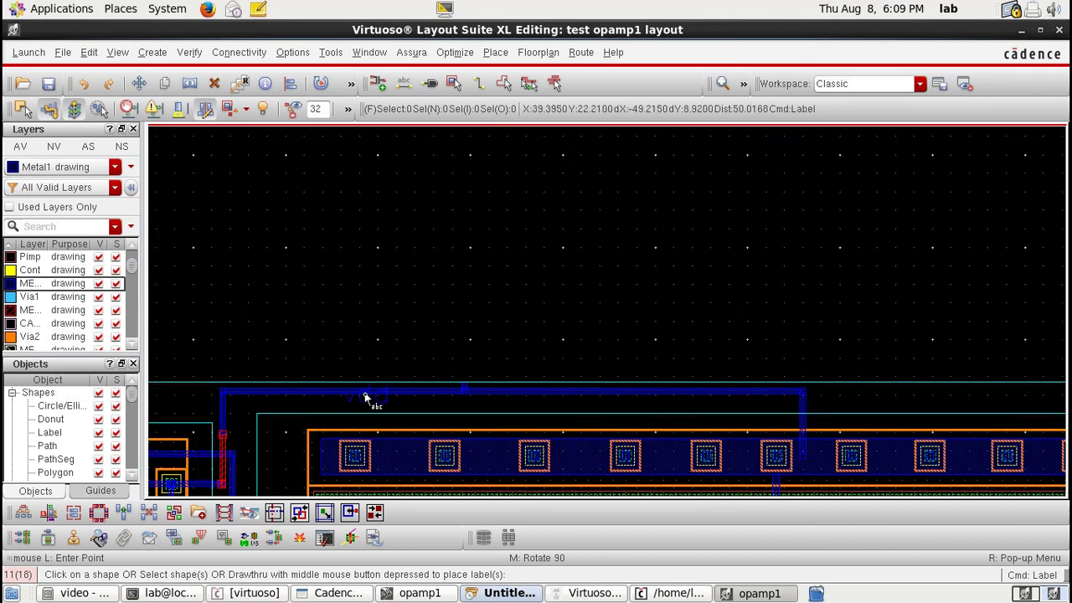
ctrl+scroll(503, 402, down, 2)
Label the first block Diff_amplifier and the second block cs_amplifier beneath their devices, and fit the whole layout in view
scroll(496, 404, down, 2)
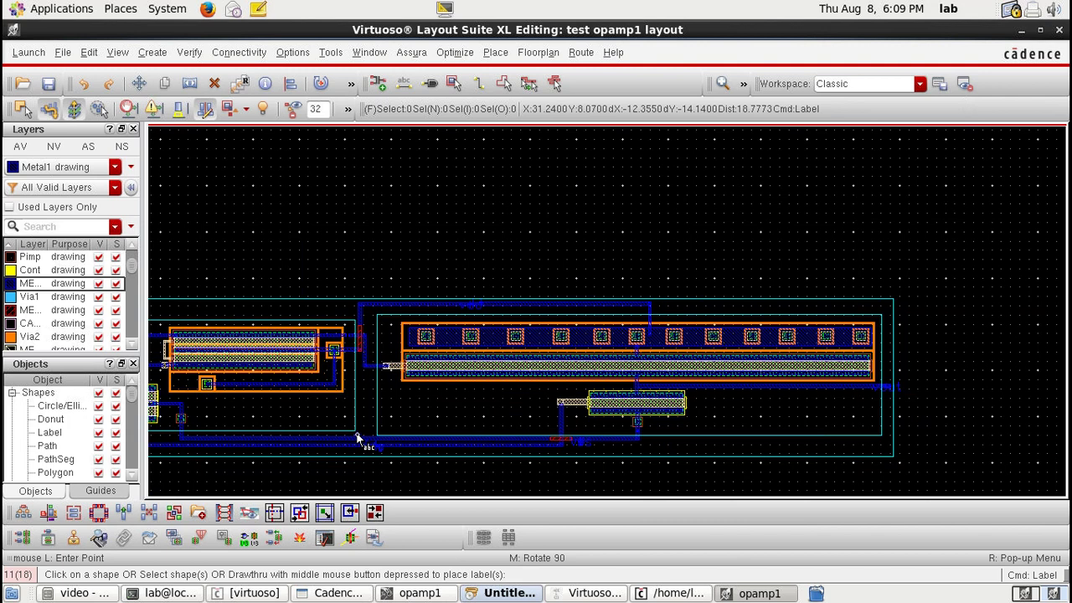
shift+scroll(356, 438, left, 2)
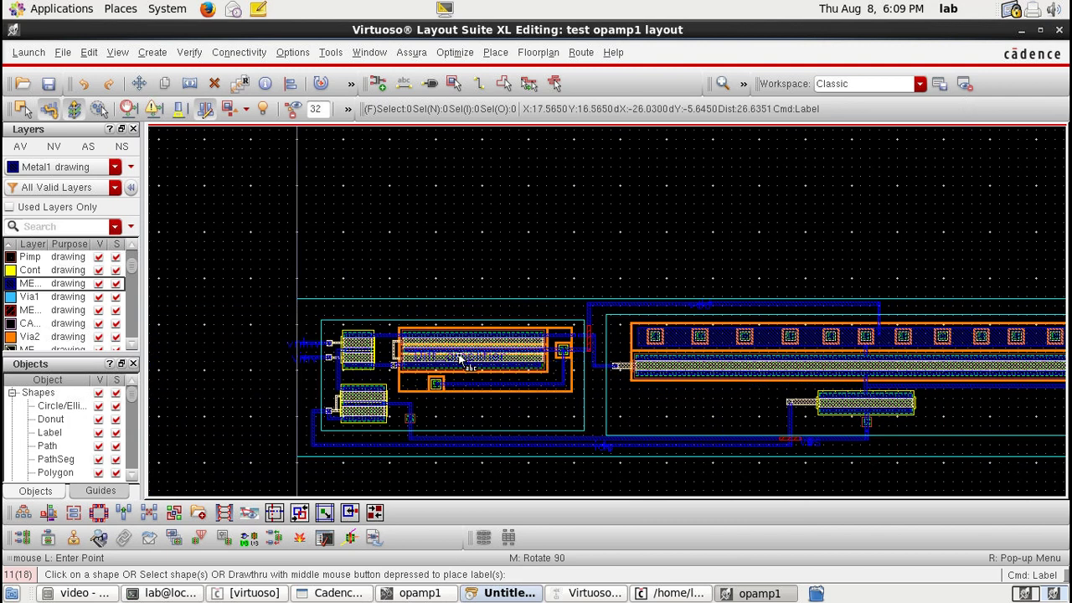
click(472, 412)
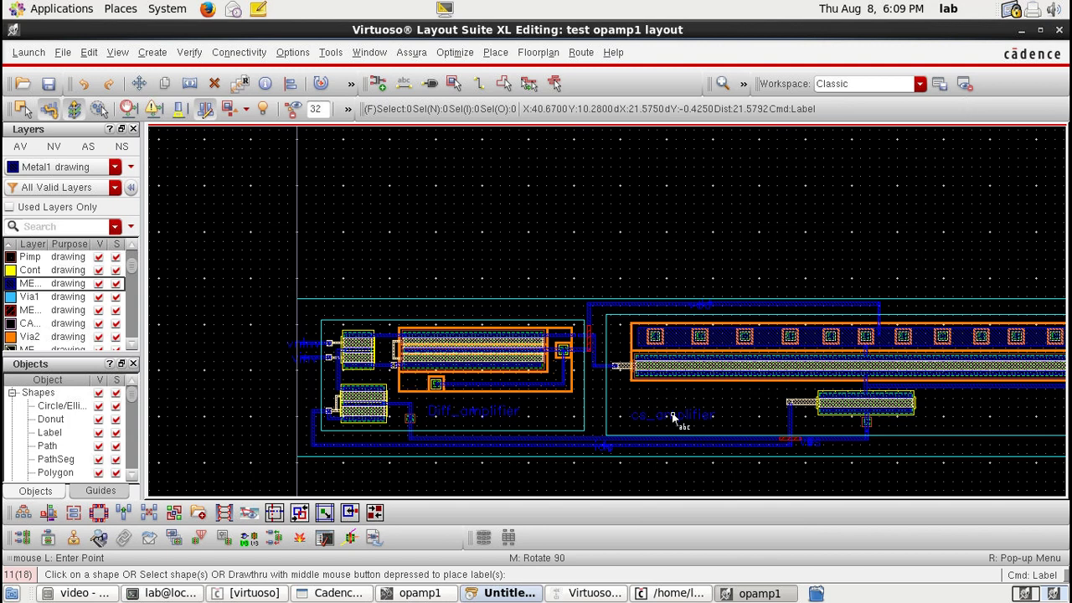
click(672, 416)
key(f)
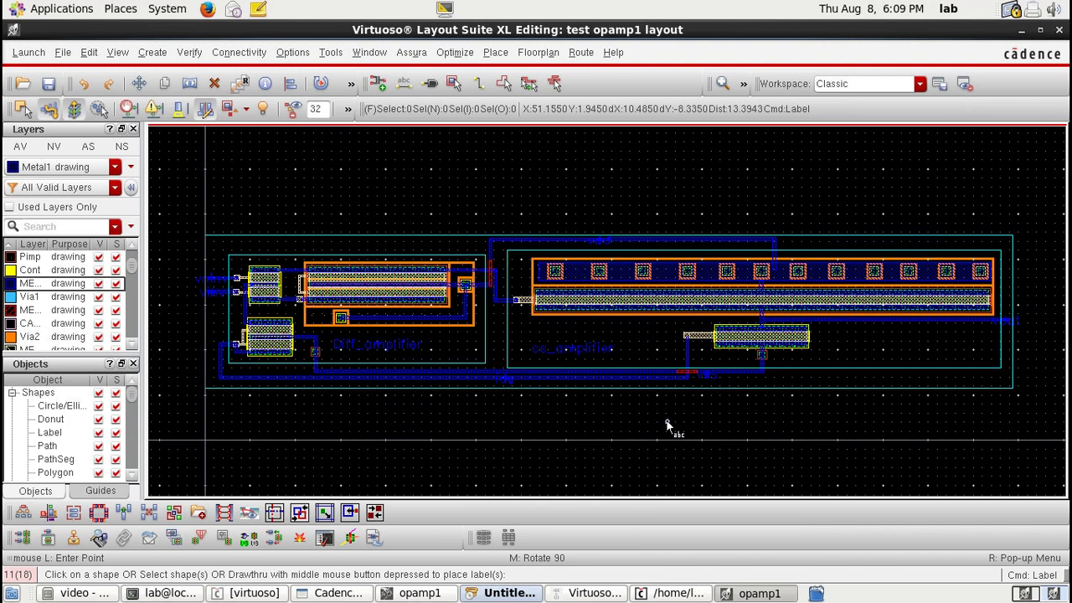